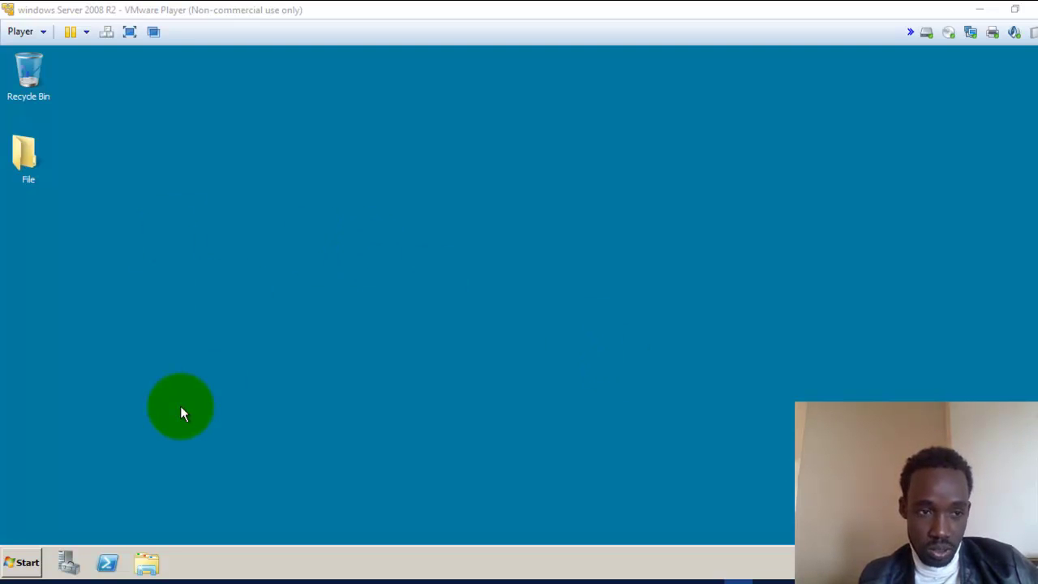
Step: Create a new folder on the desktop and name it OfficeData
left_click(180, 414)
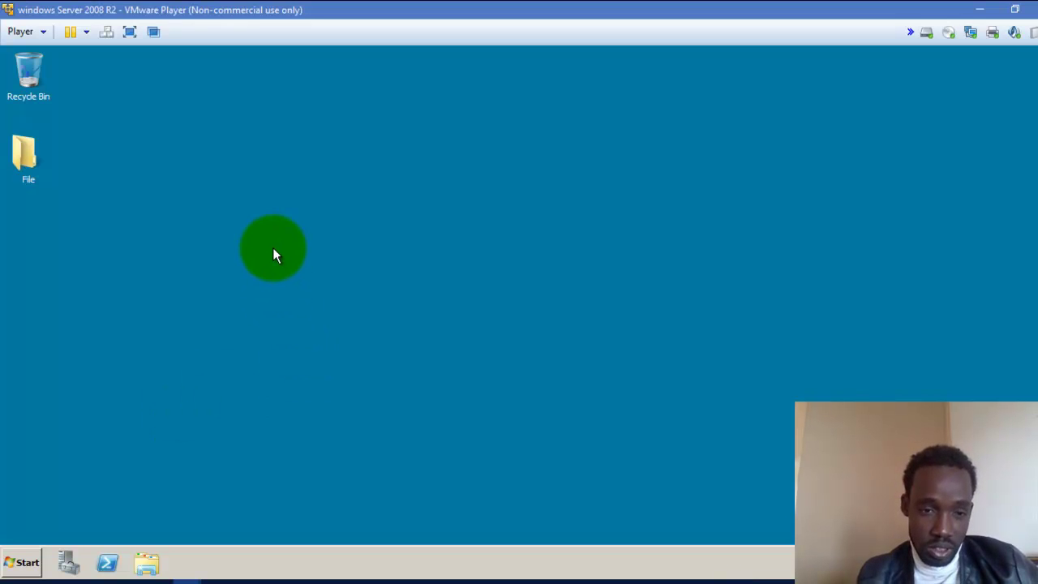
right_click(272, 256)
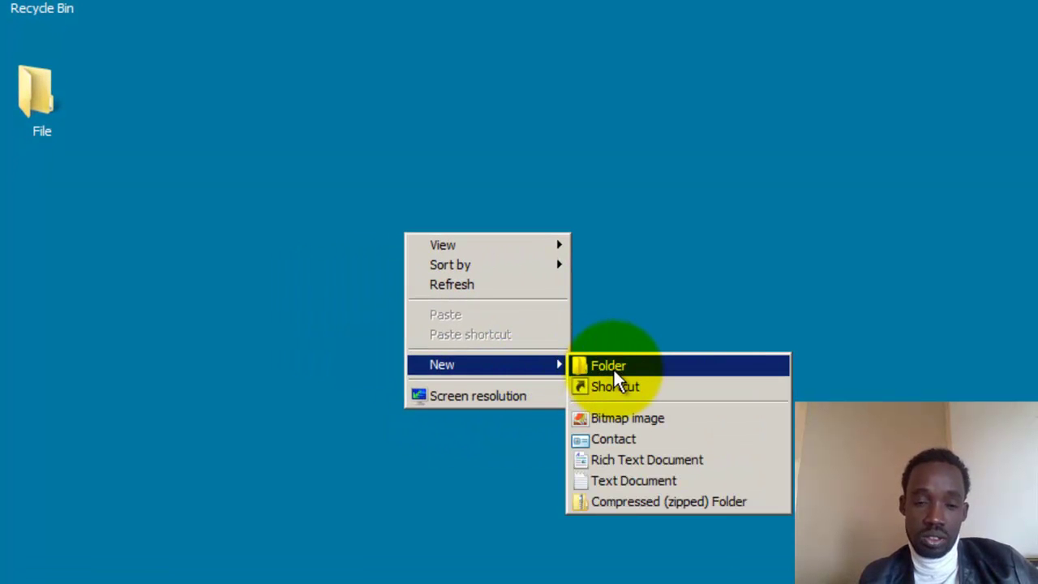
left_click(614, 365)
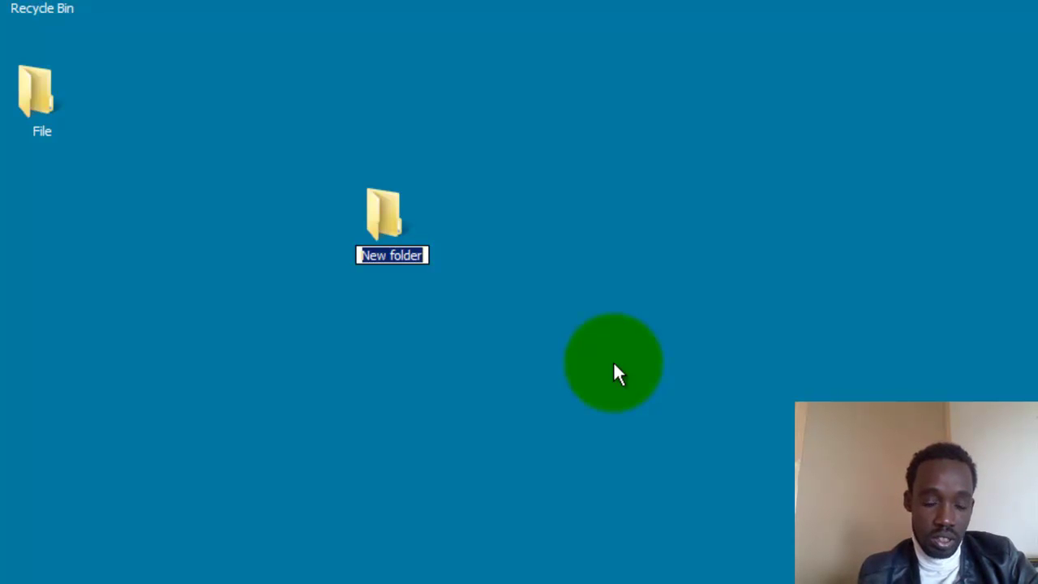
type("OfficDa")
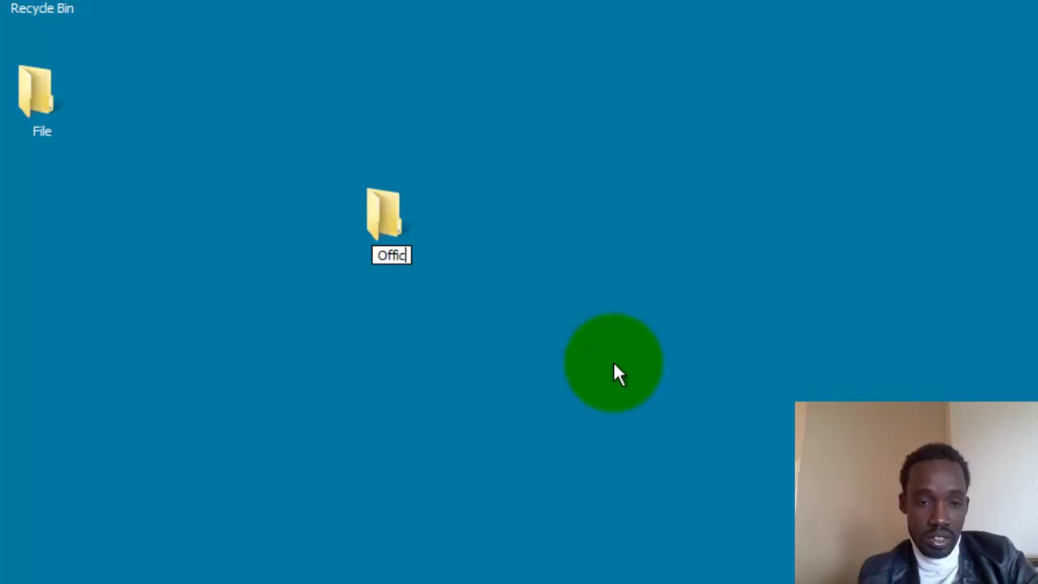
key("BackSpace")
key("BackSpace")
key("BackSpace")
type("ceData")
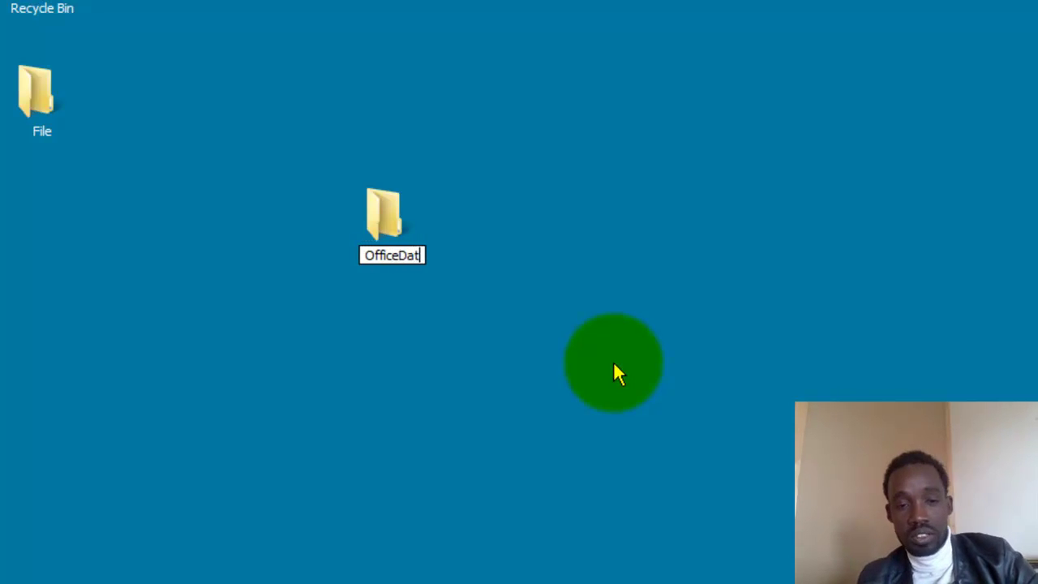
left_click(468, 324)
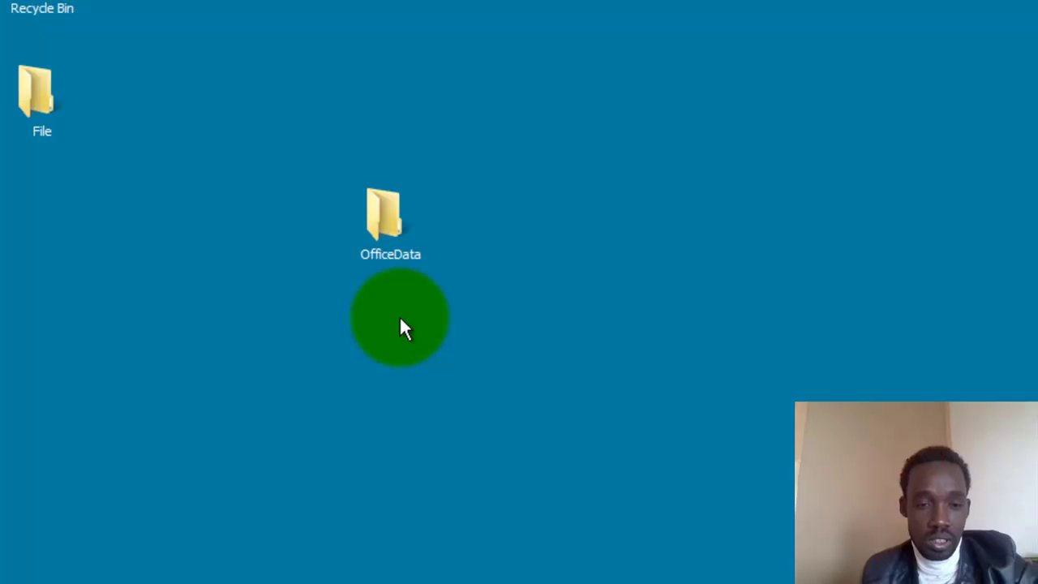
Step: Create a second desktop folder named Documents
right_click(532, 350)
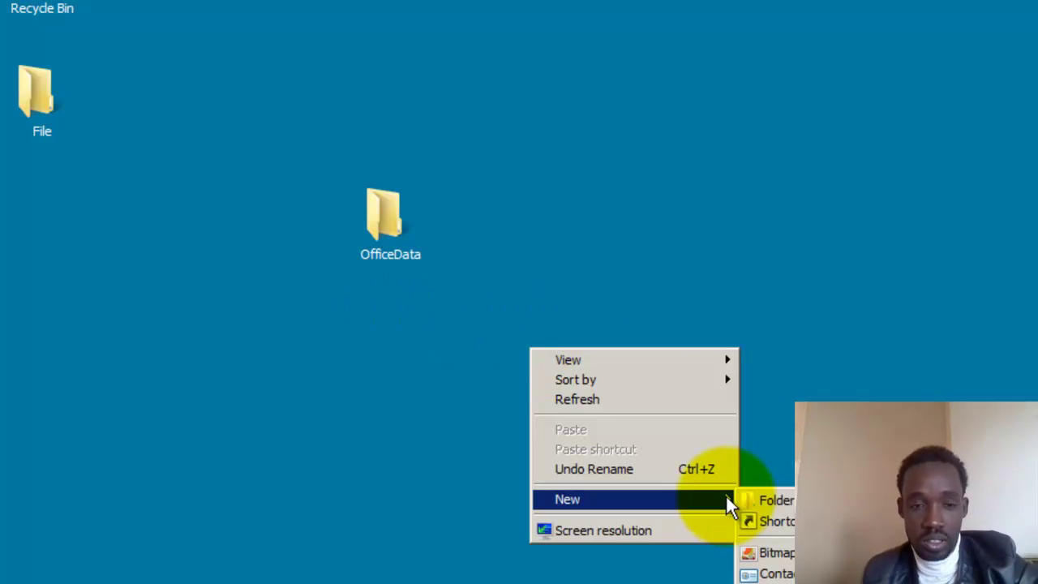
mouse_move(729, 499)
left_click(786, 502)
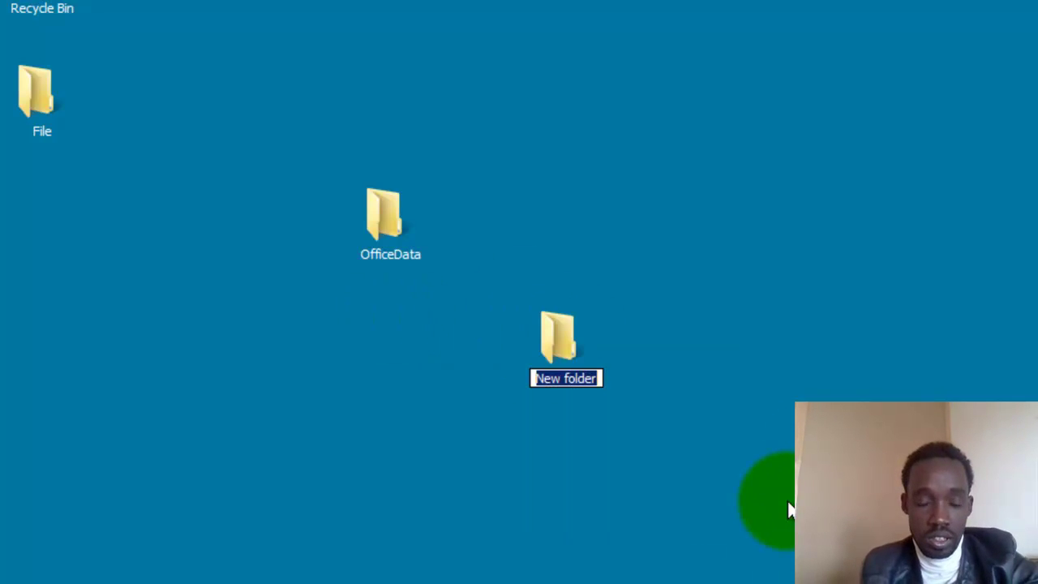
type("Documents")
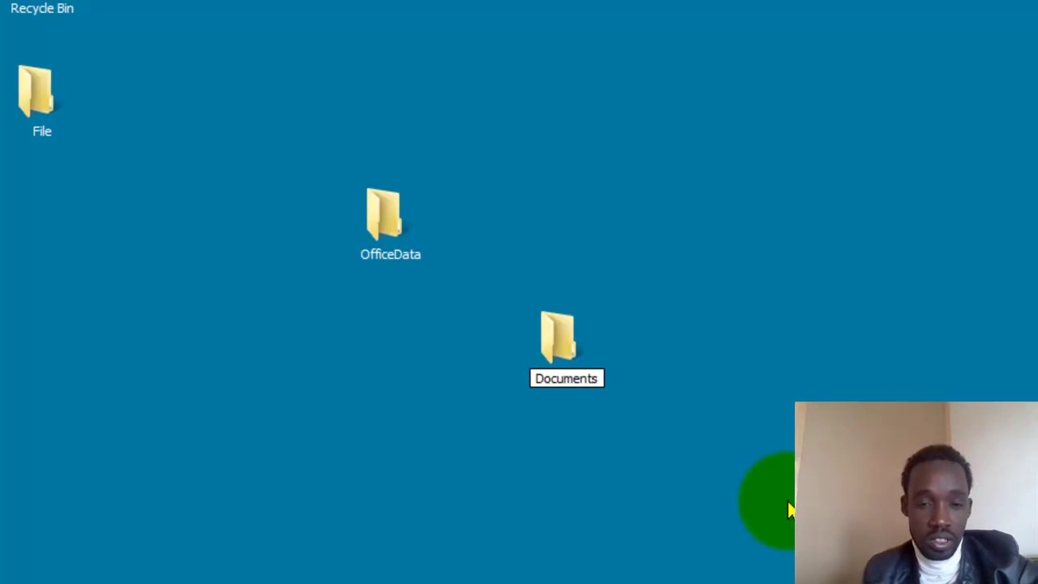
key("Return")
Step: Move the Documents folder left, below OfficeData, then select OfficeData
left_click_drag(561, 336, 339, 381)
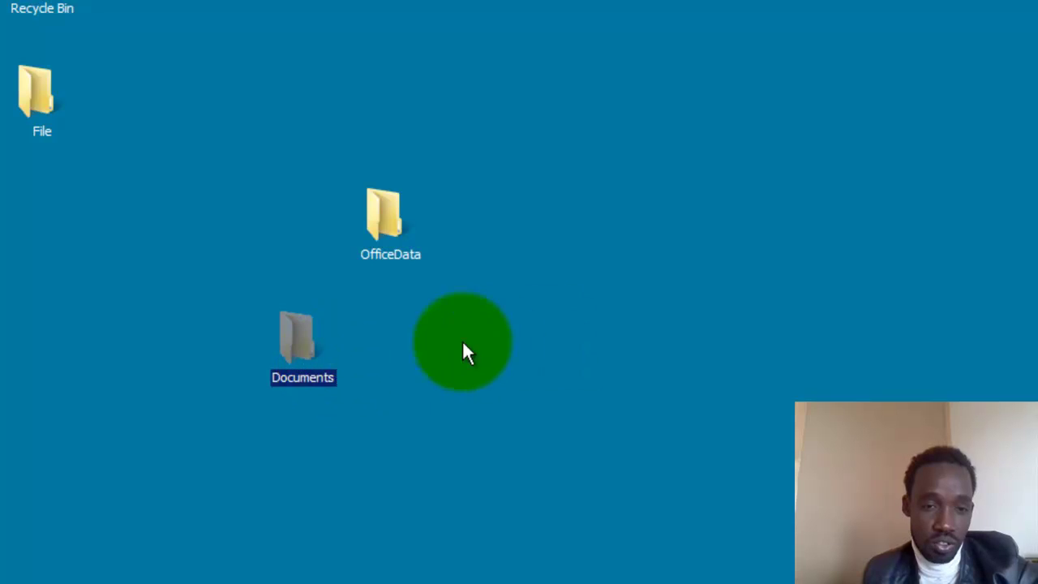
left_click(358, 338)
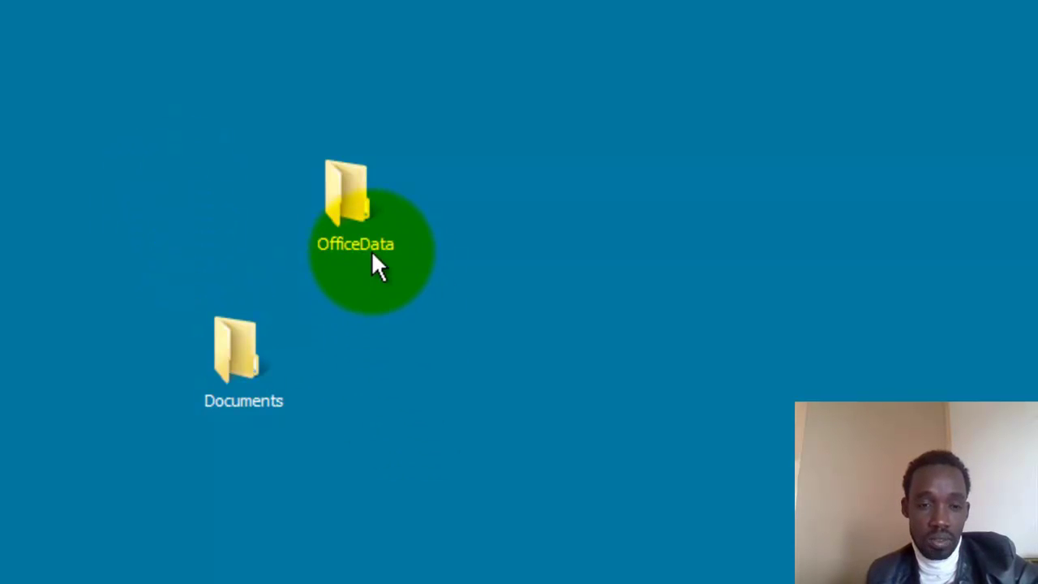
left_click(356, 204)
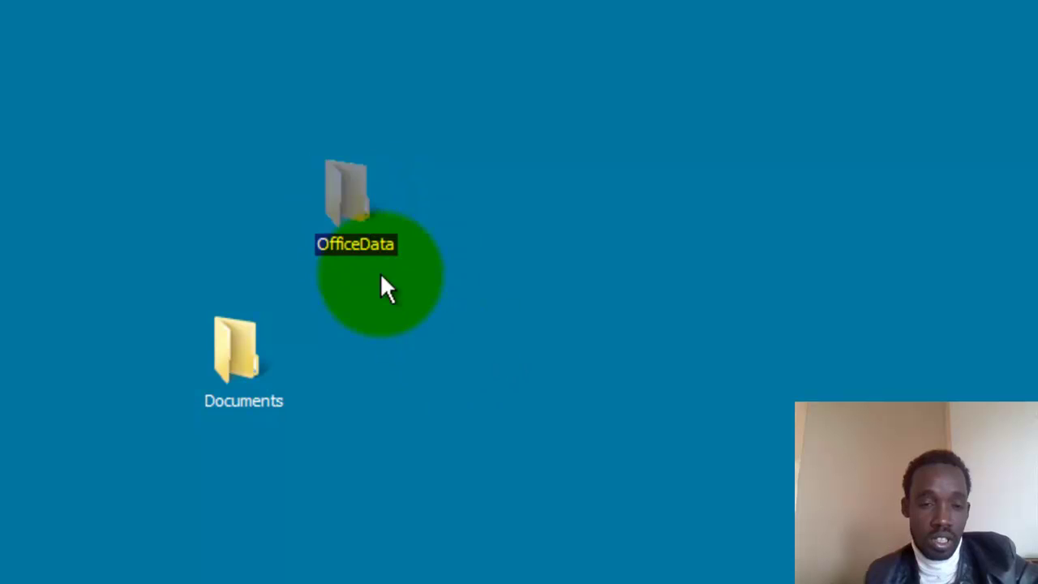
Step: Open OfficeData's Properties at the Sharing tab, which shows the folder as Not Shared
right_click(348, 203)
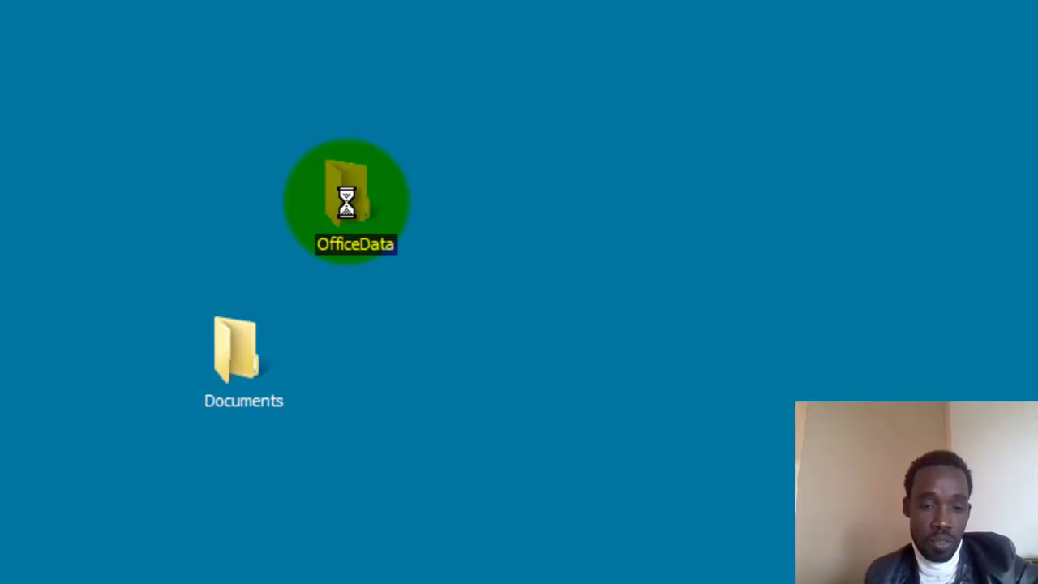
left_click(411, 537)
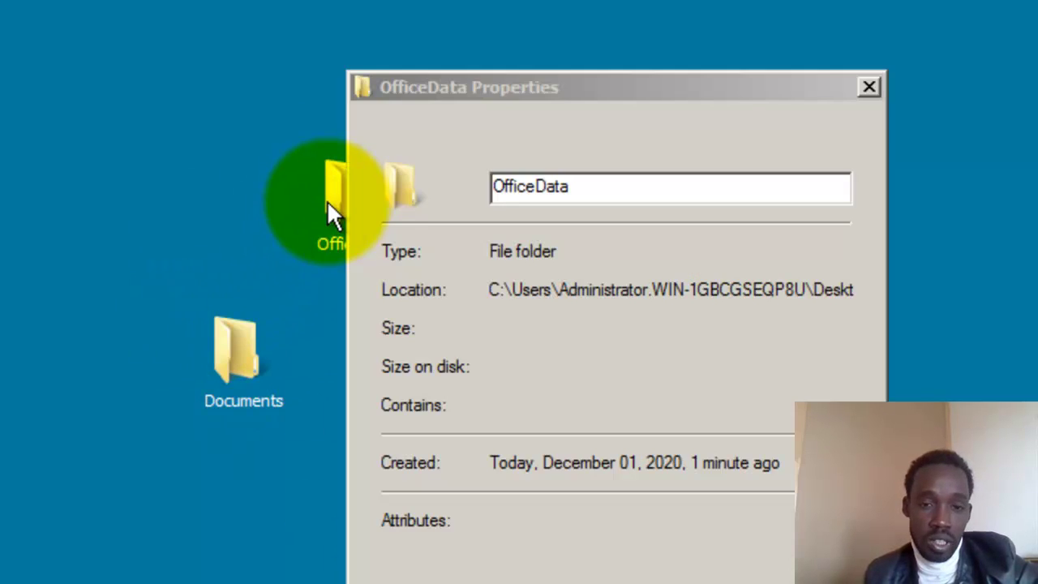
left_click(392, 174)
left_click(631, 79)
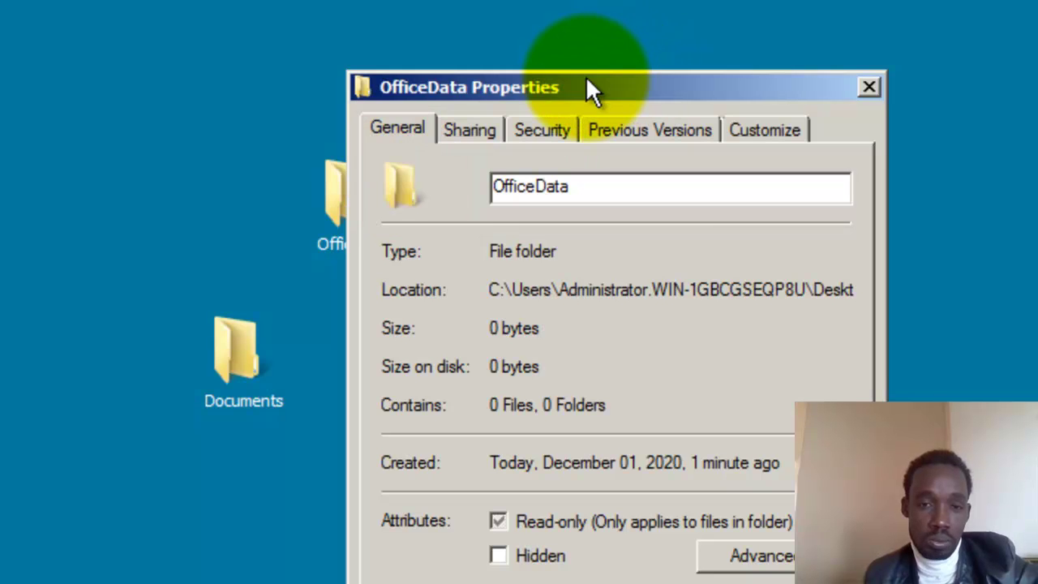
left_click_drag(702, 8, 825, 0)
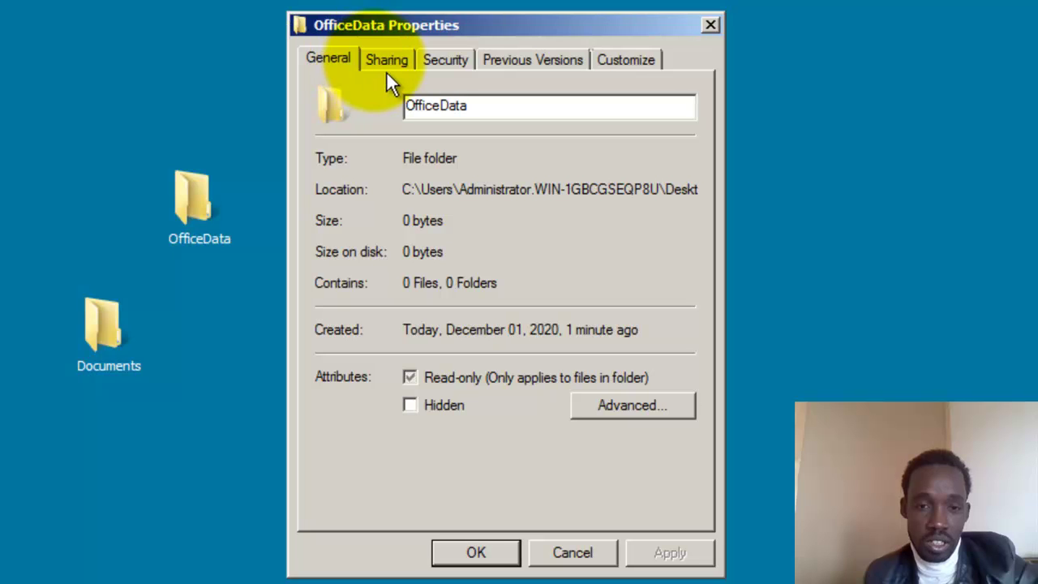
left_click(397, 70)
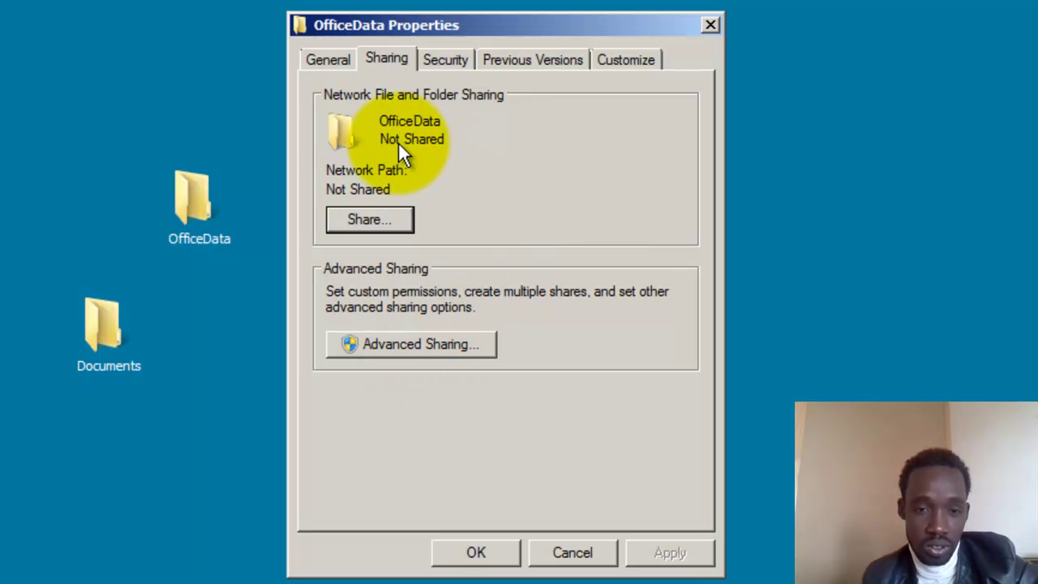
Step: In Advanced Sharing, share the folder as OfficeData with a limit of 20 simultaneous users
left_click(400, 347)
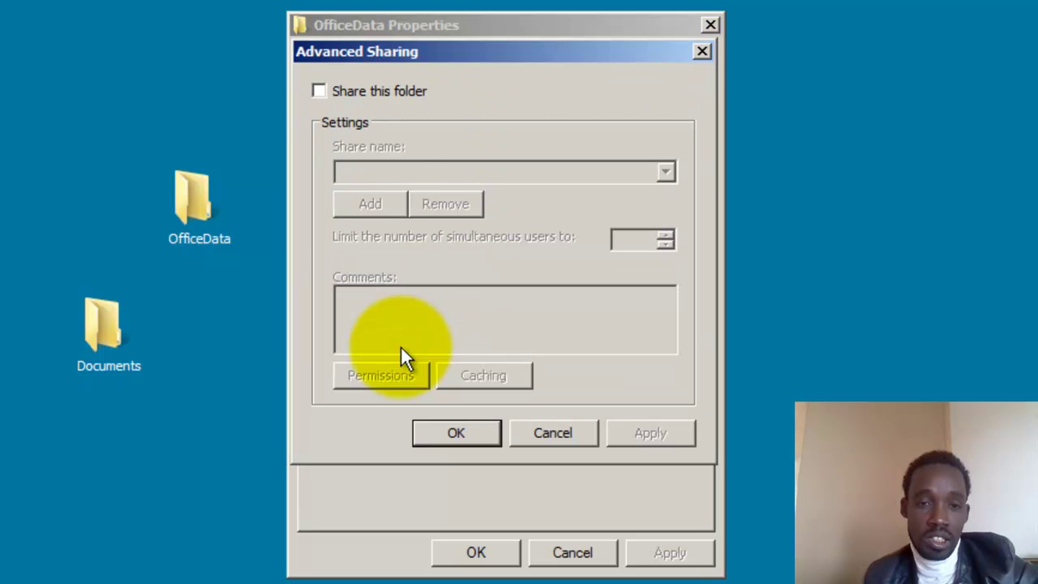
left_click(319, 90)
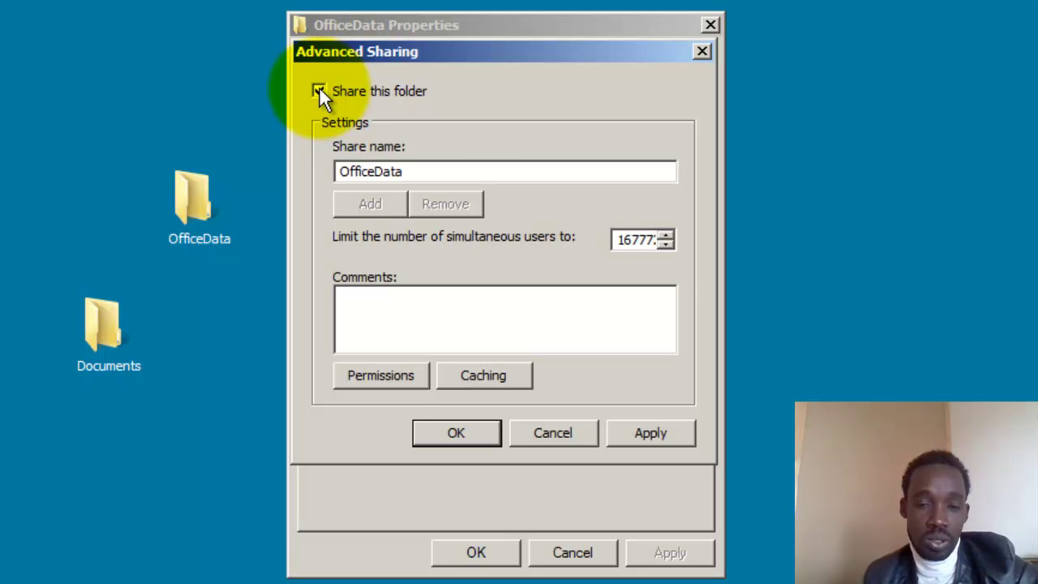
left_click_drag(408, 171, 329, 170)
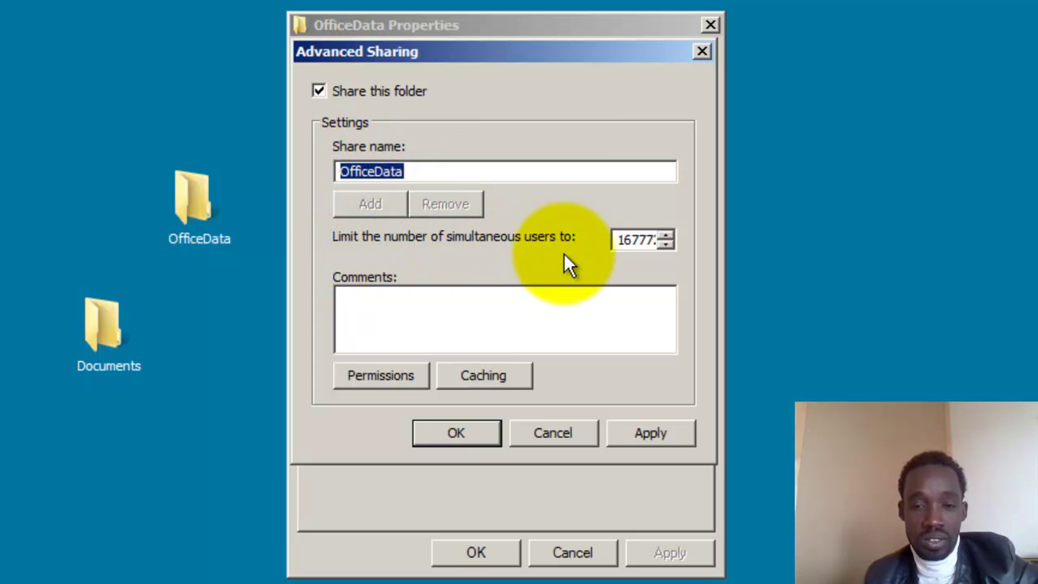
double_click(638, 241)
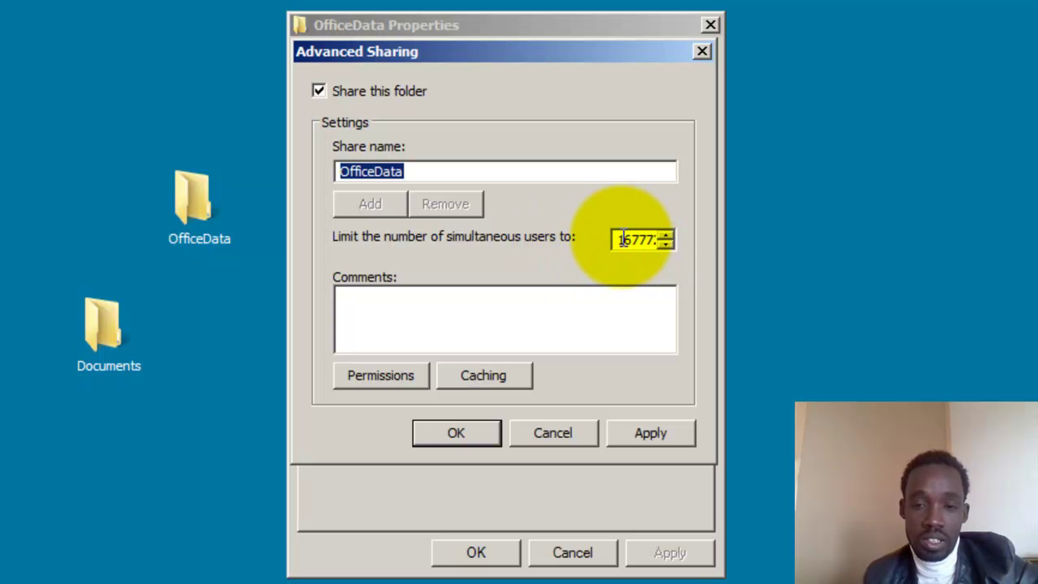
left_click(618, 239)
double_click(618, 239)
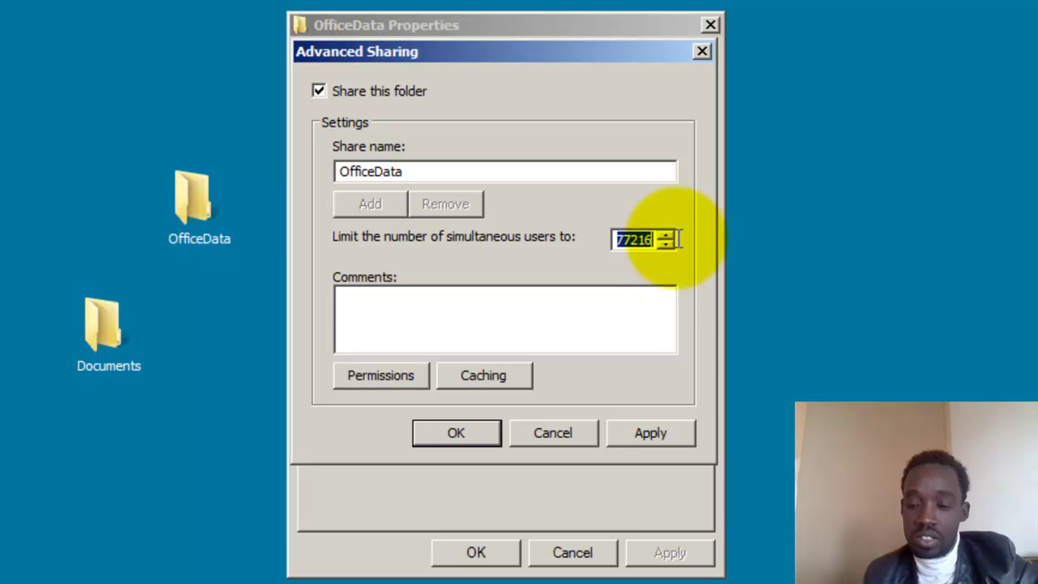
type("20")
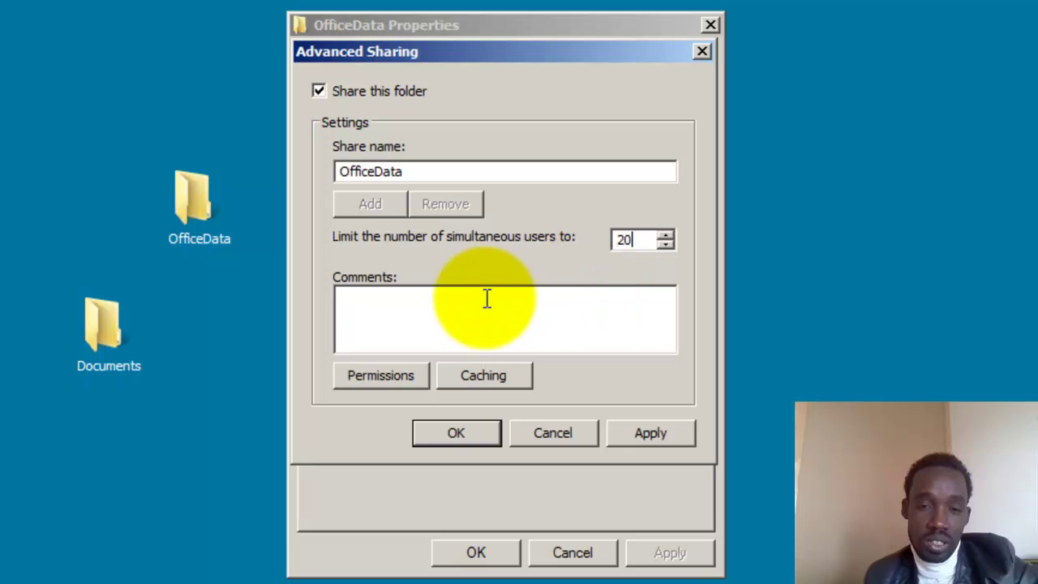
left_click(390, 314)
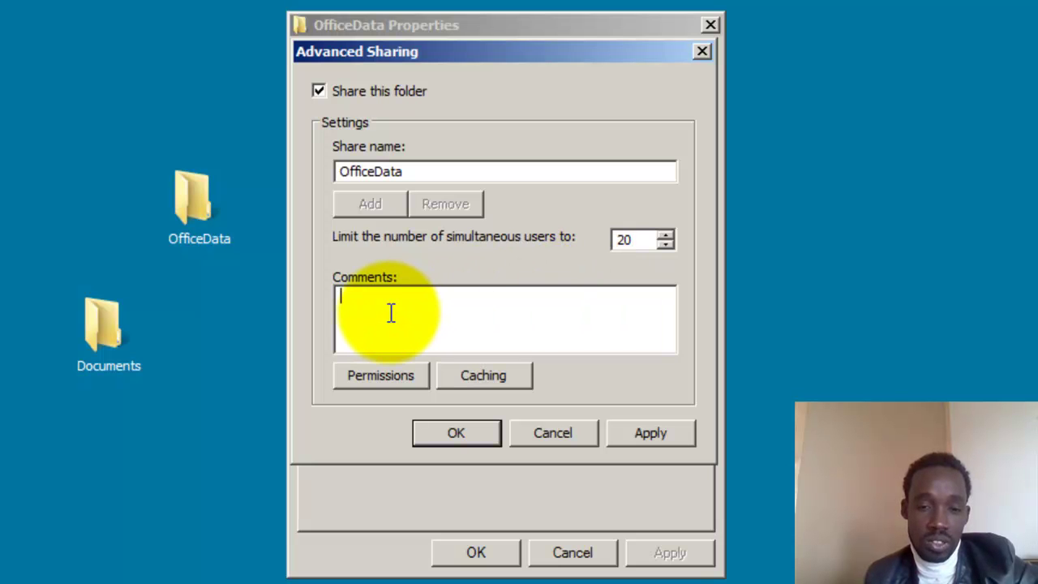
Step: Add Domain Users to OfficeData's share permissions with Read allowed, and apply
left_click(361, 375)
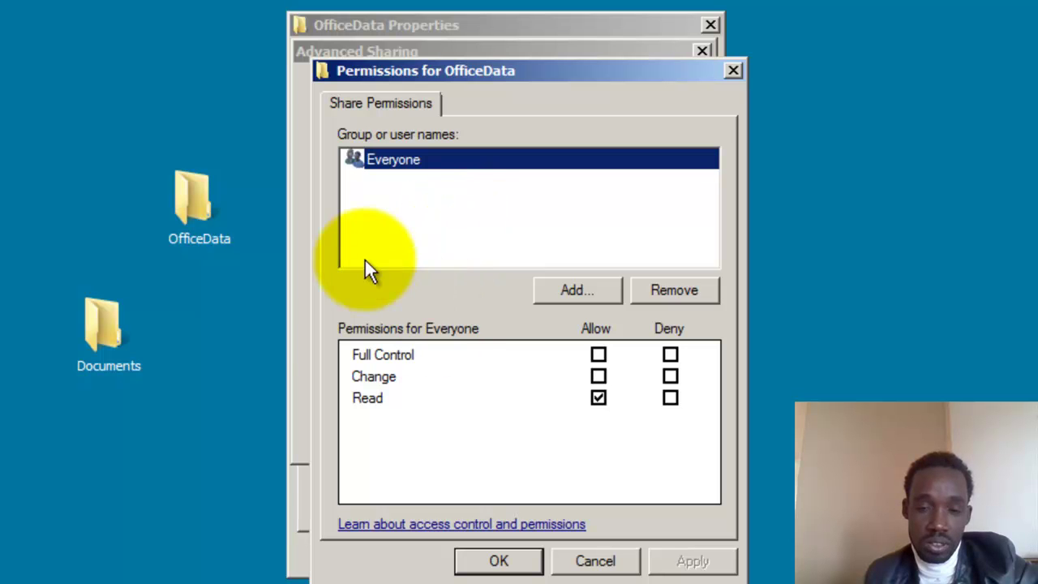
left_click(573, 287)
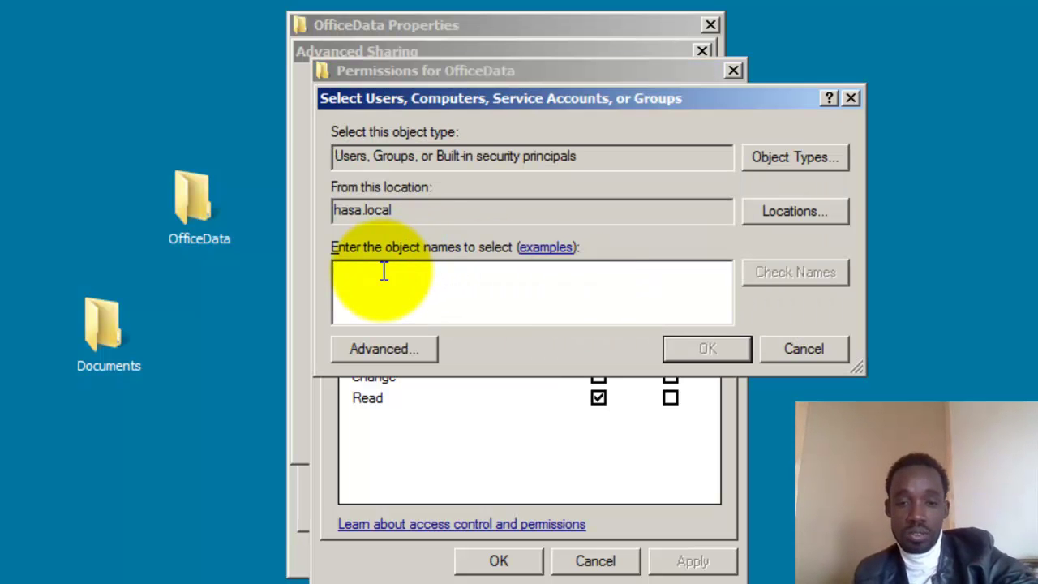
type("domai")
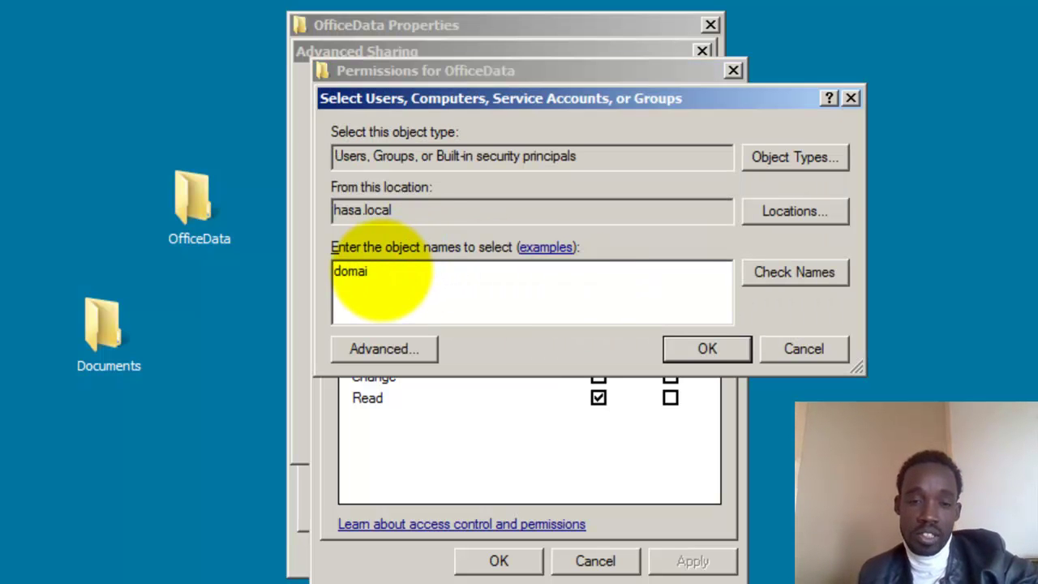
left_click(778, 273)
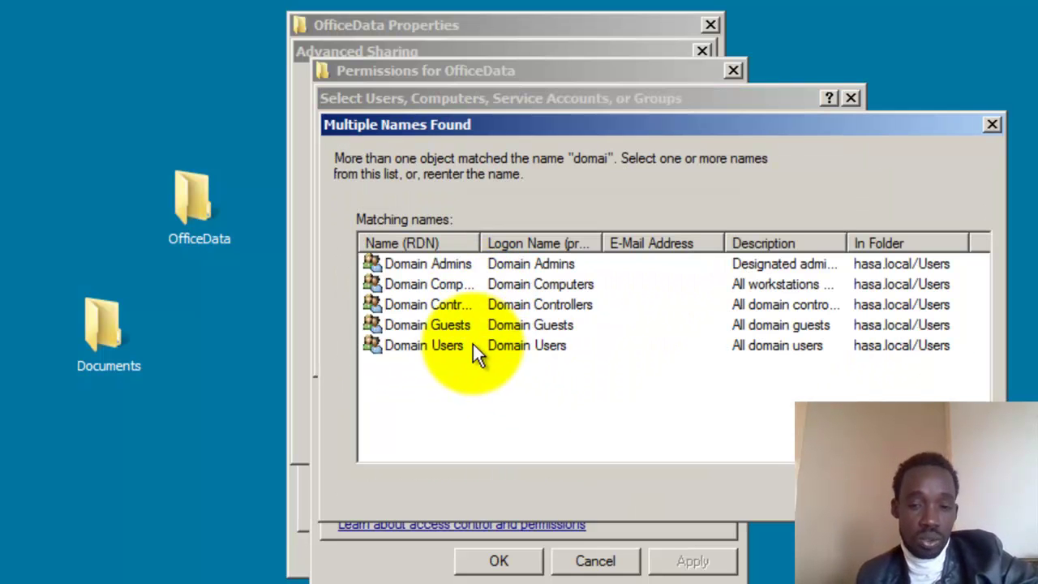
left_click(474, 346)
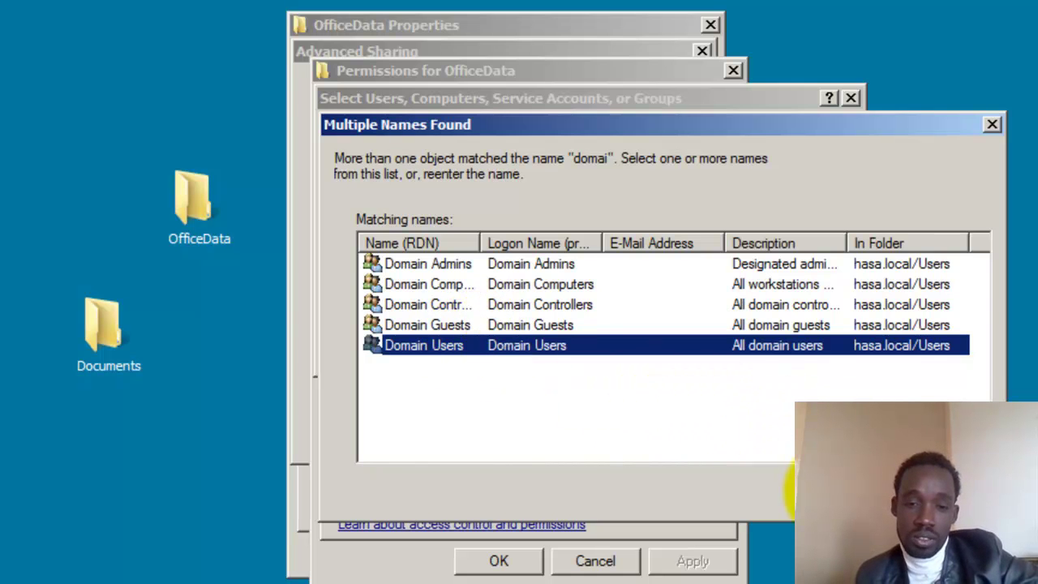
left_click(835, 490)
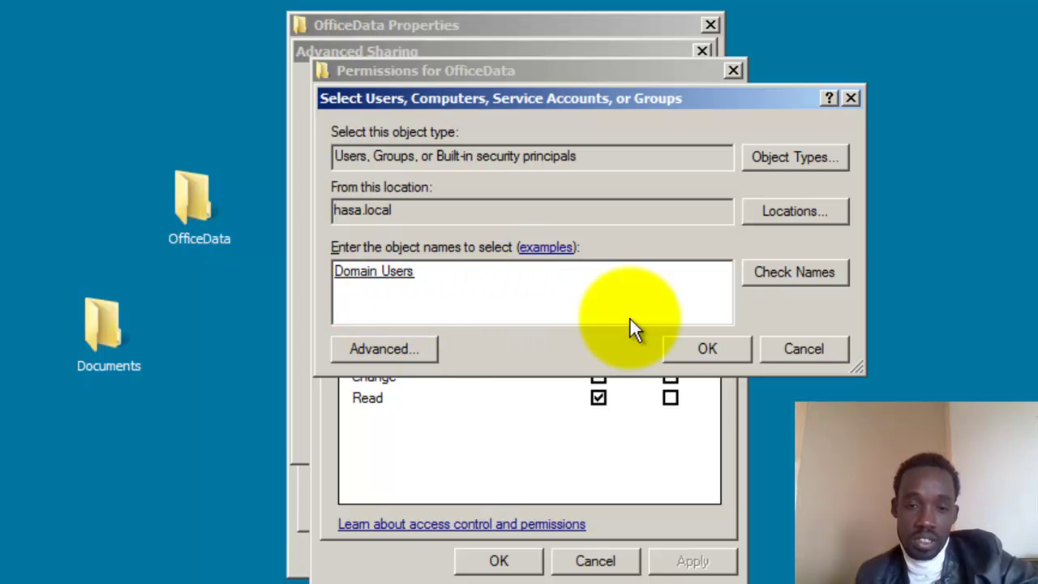
left_click(707, 348)
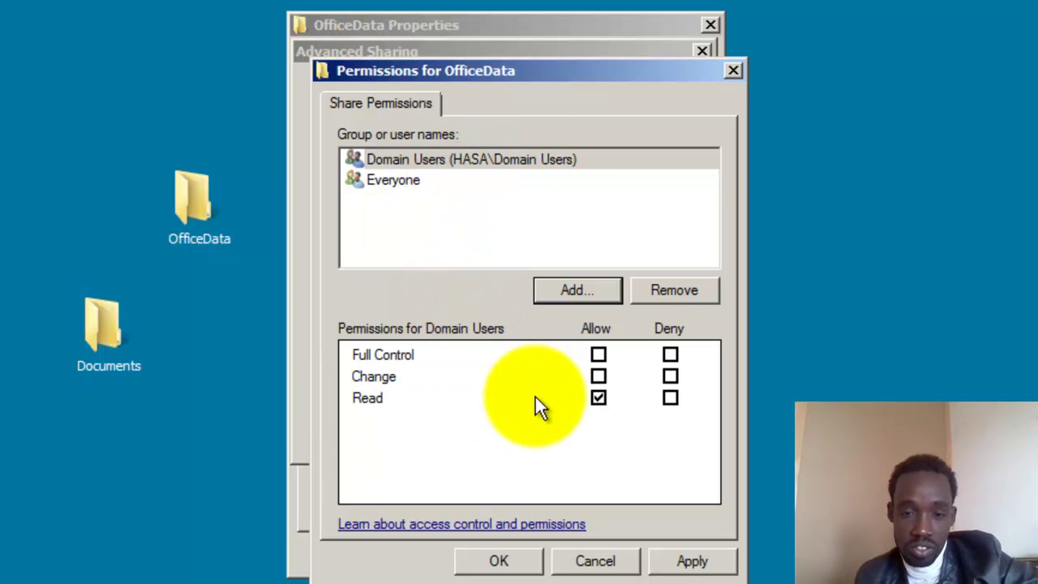
left_click(598, 397)
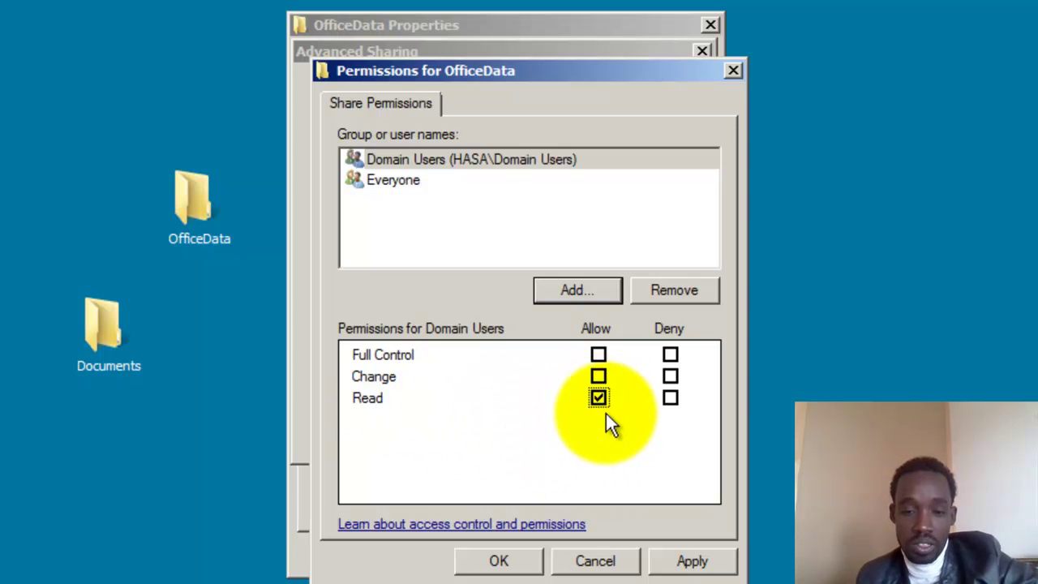
left_click(693, 562)
Step: Confirm the permissions and Advanced Sharing, check the \\DOMAIN\OfficeData path, and close Properties
left_click(500, 561)
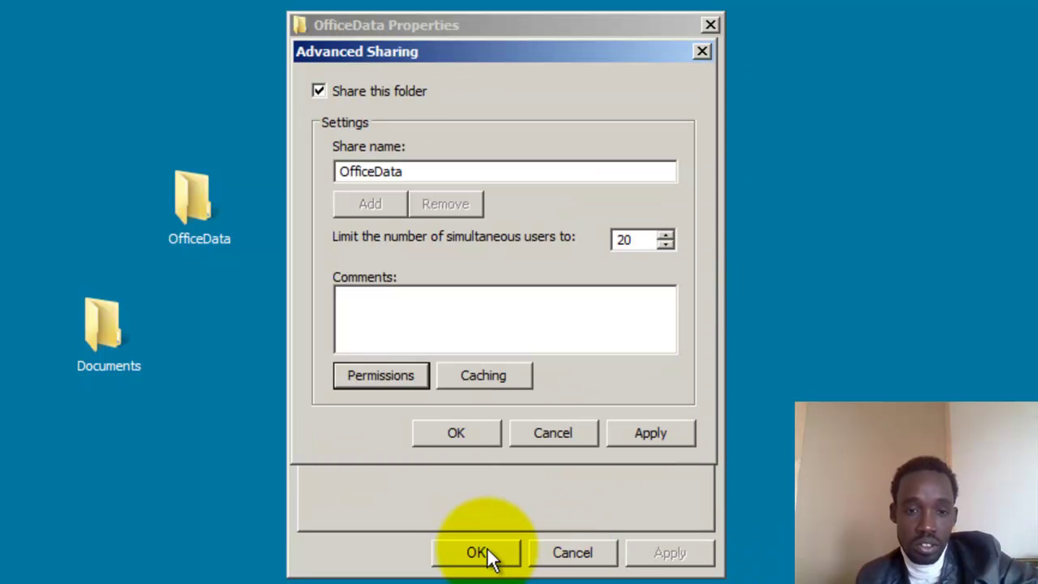
left_click(464, 548)
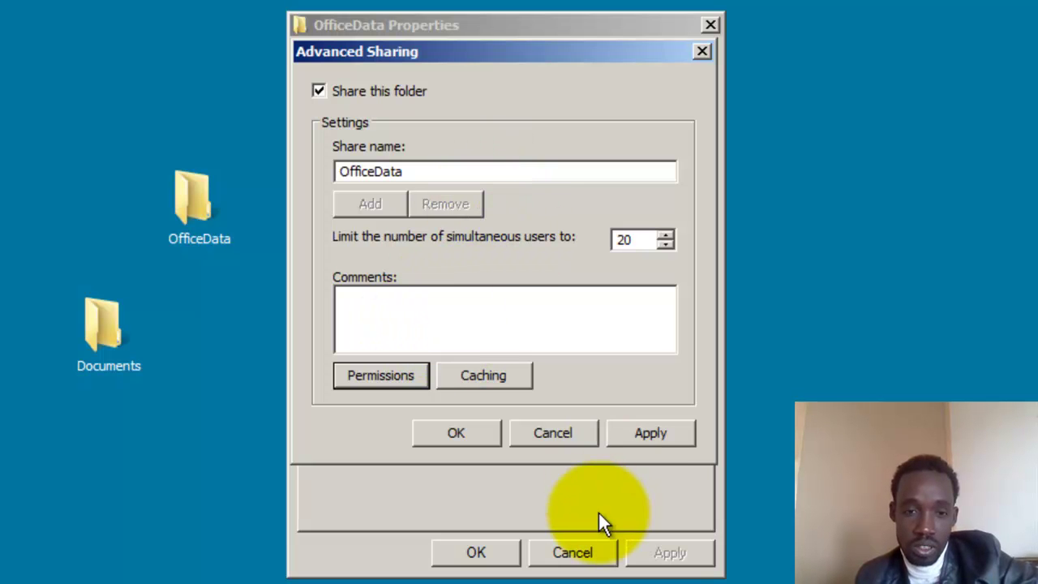
left_click(640, 430)
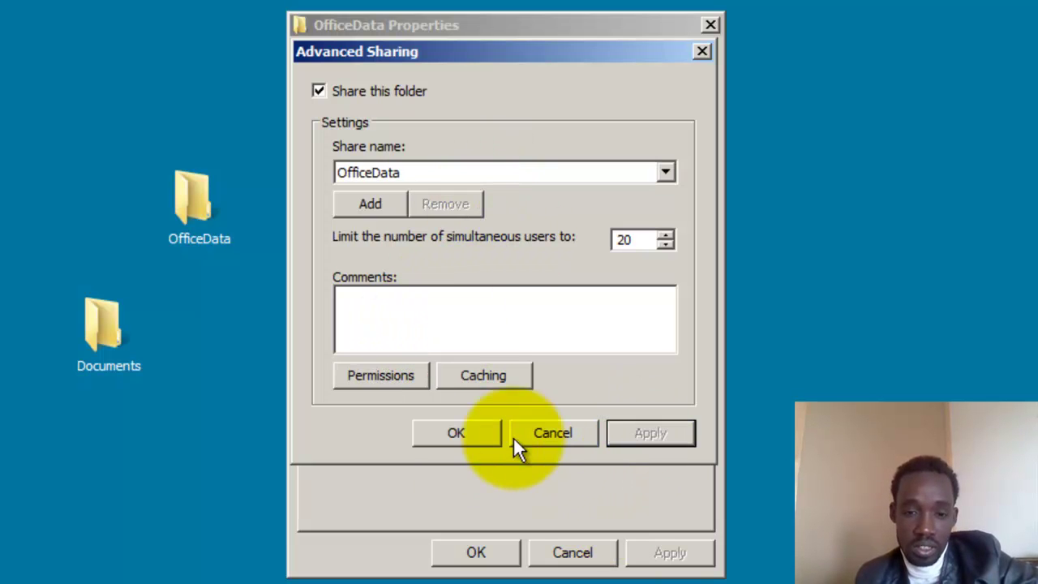
left_click(459, 426)
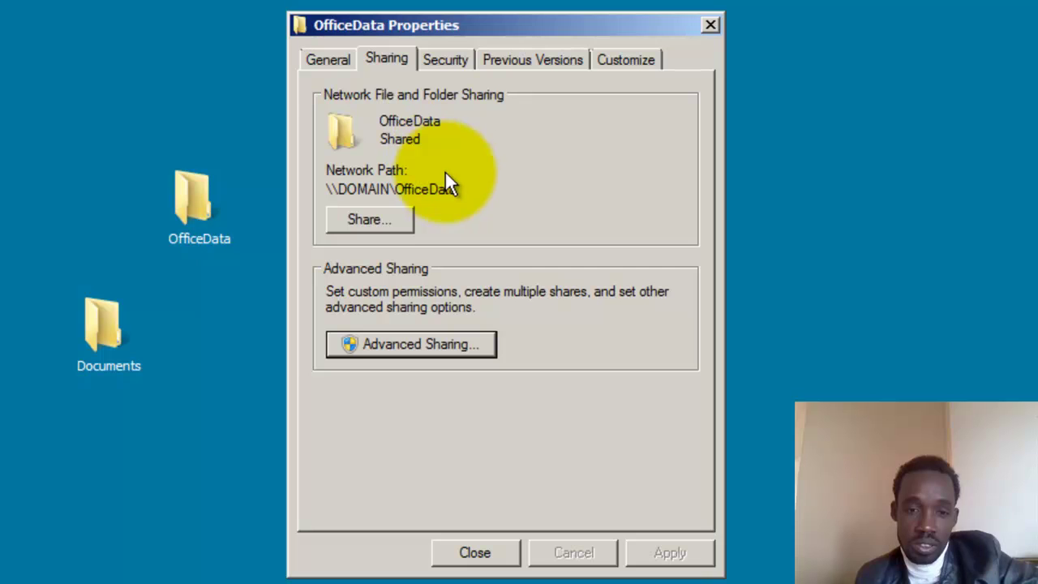
left_click_drag(459, 189, 318, 181)
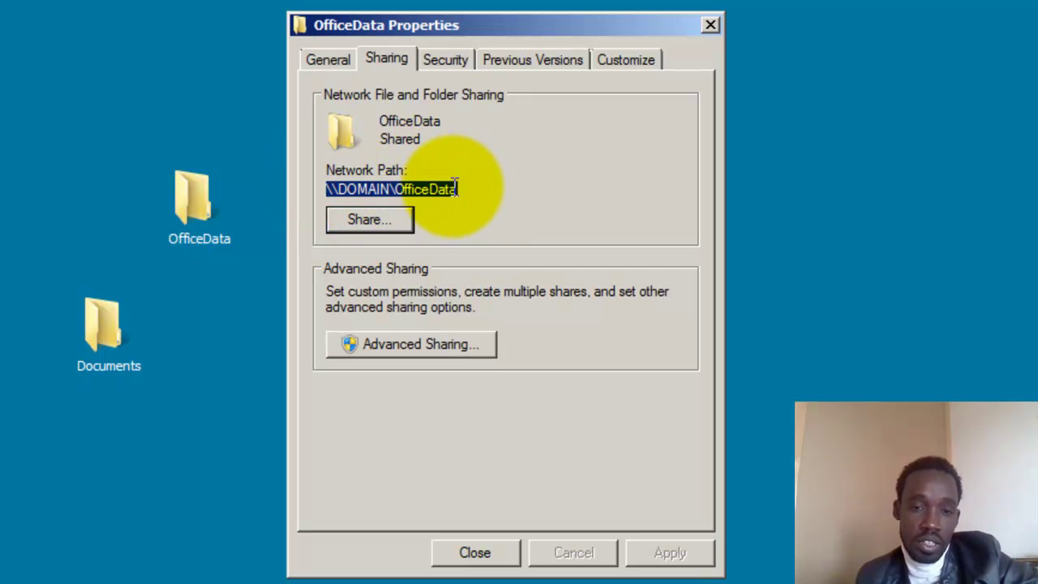
left_click_drag(463, 189, 317, 189)
left_click(475, 558)
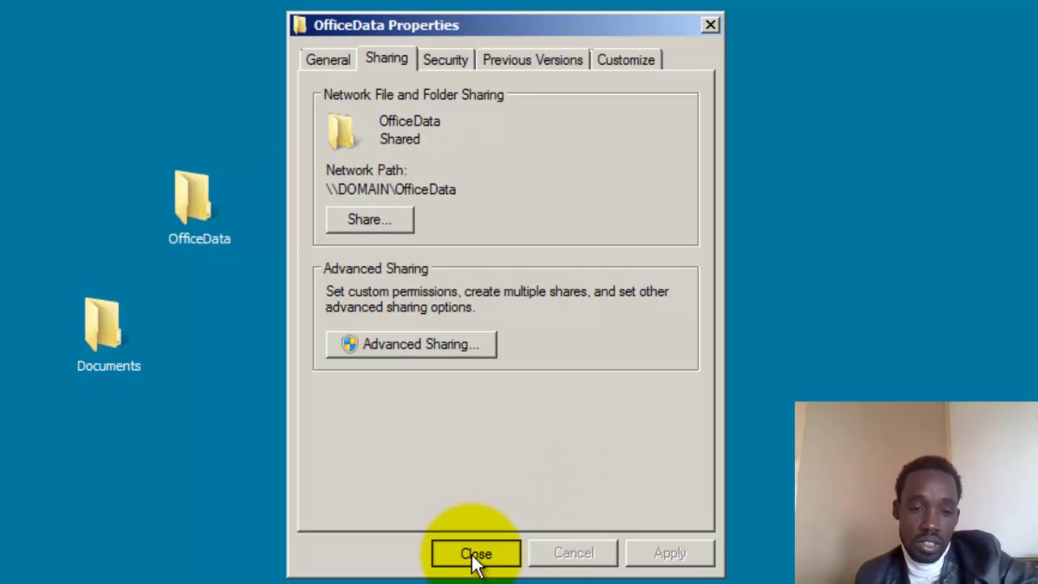
Step: Open the Documents folder's Properties at the Sharing tab
right_click(102, 332)
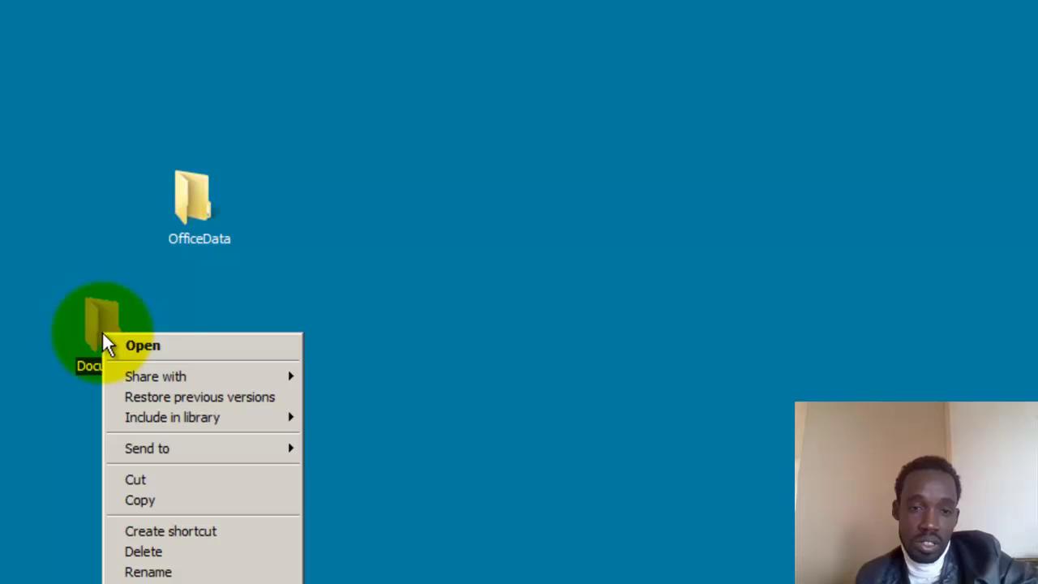
left_click(163, 579)
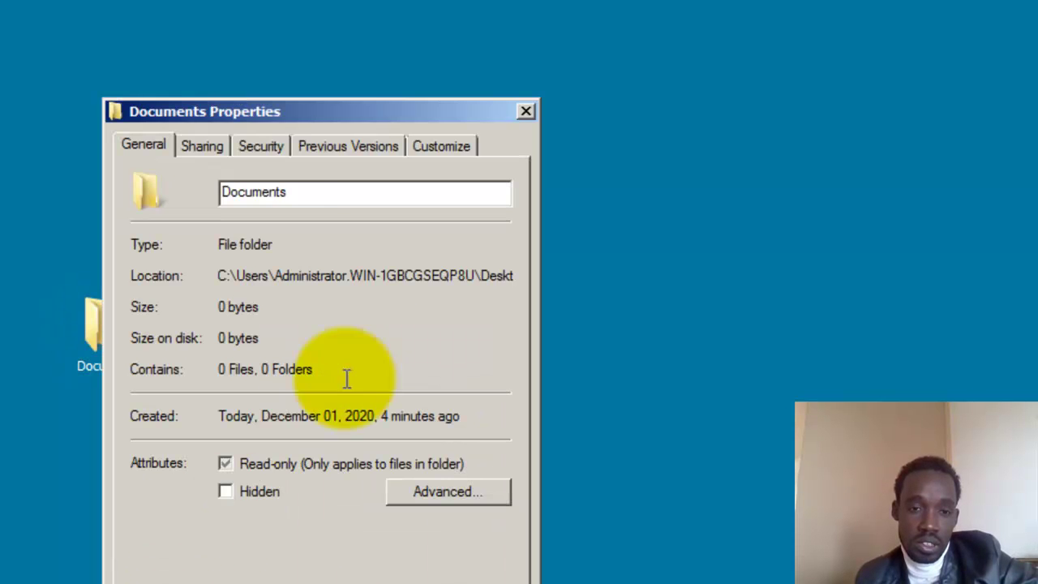
left_click(325, 113)
left_click_drag(325, 112, 339, 37)
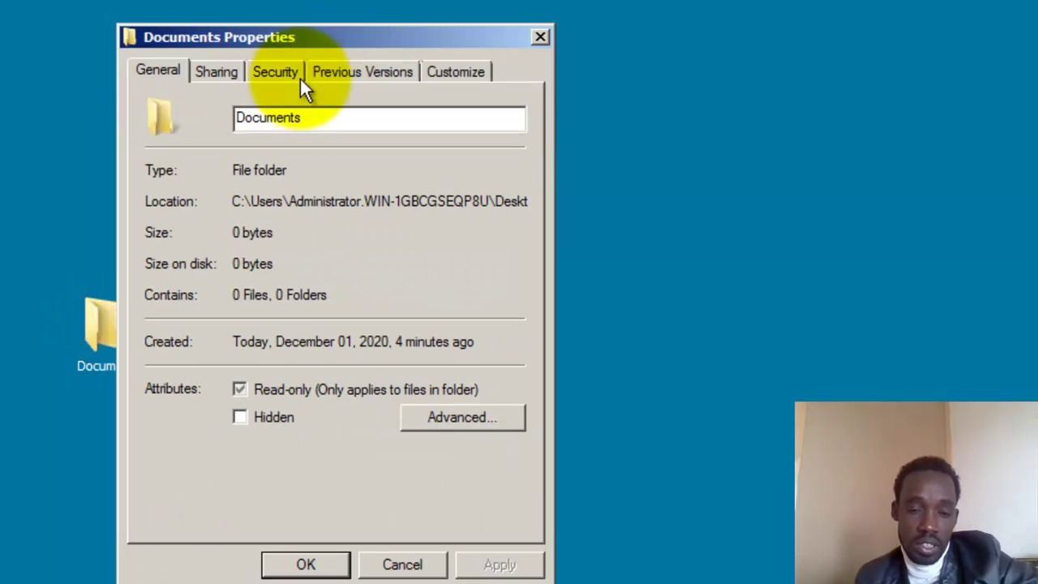
left_click(217, 70)
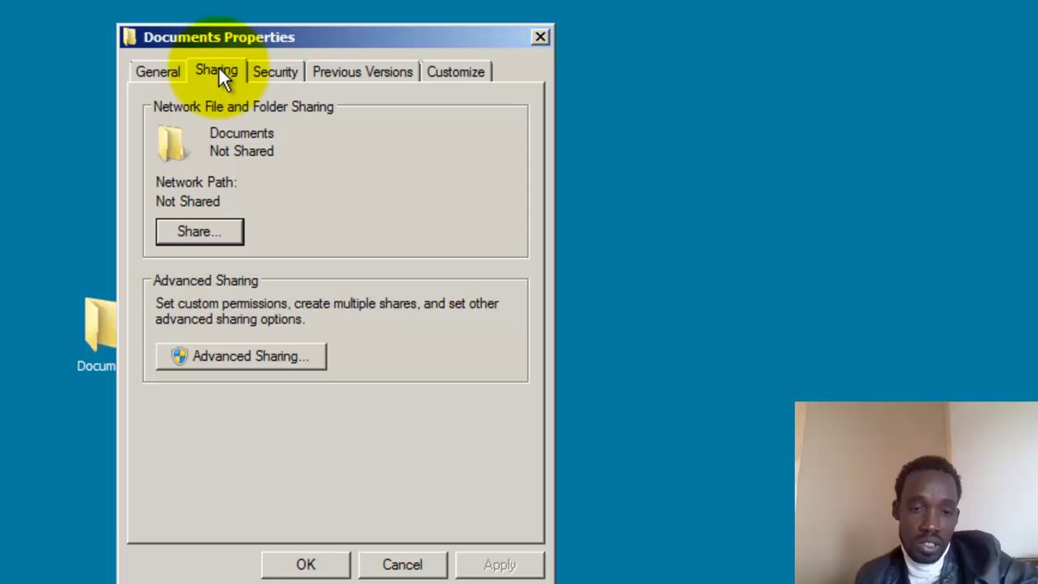
Step: Turn on Advanced Sharing for Documents and allow Everyone Change and Read
left_click(208, 349)
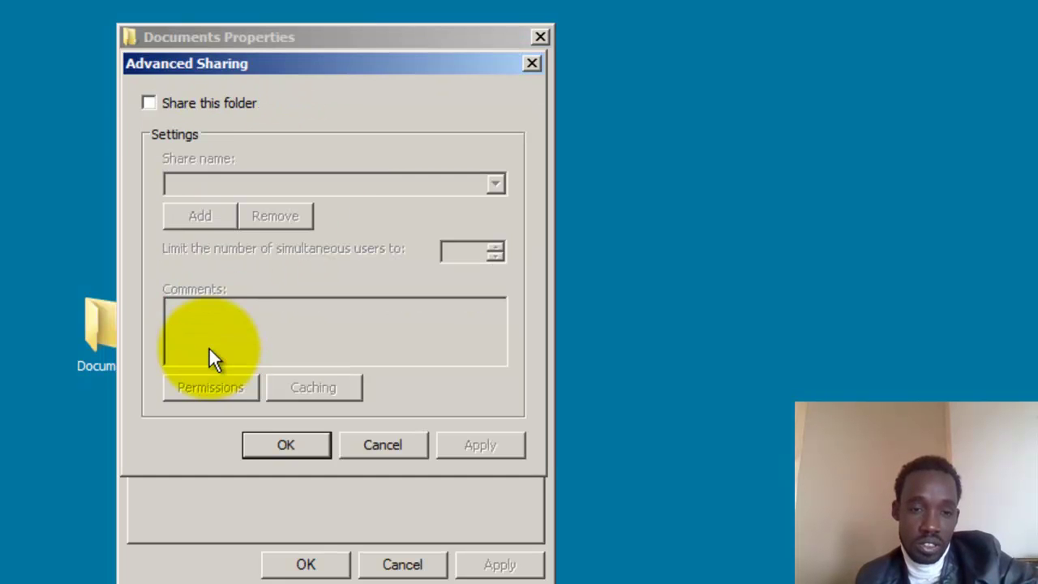
left_click(149, 104)
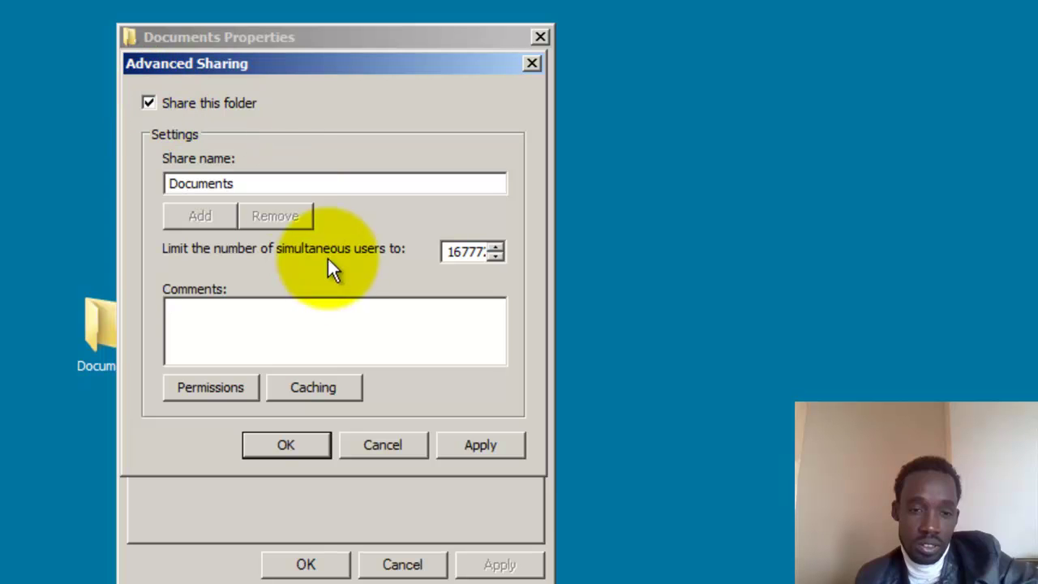
left_click(205, 387)
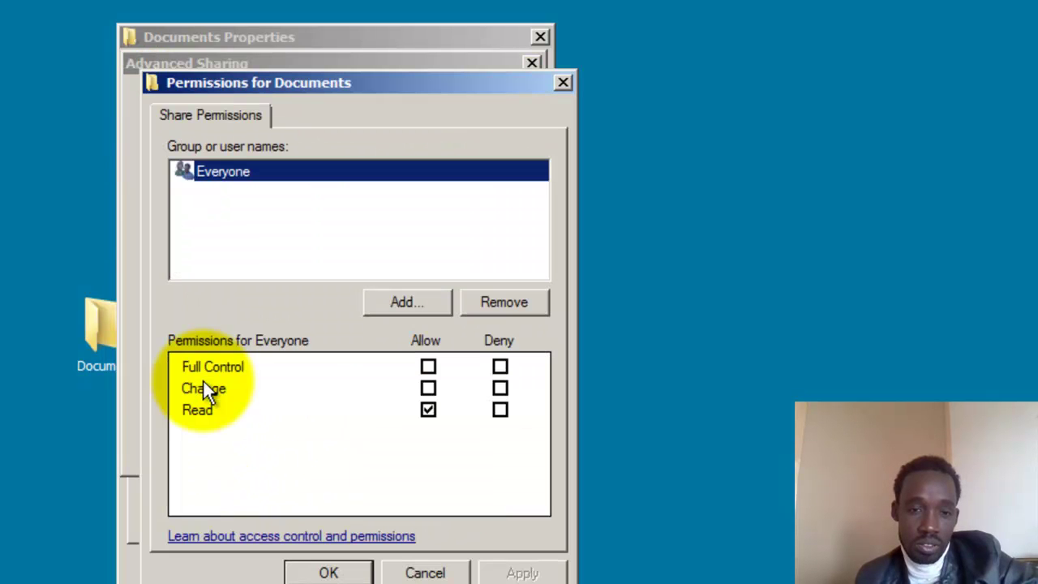
left_click(429, 388)
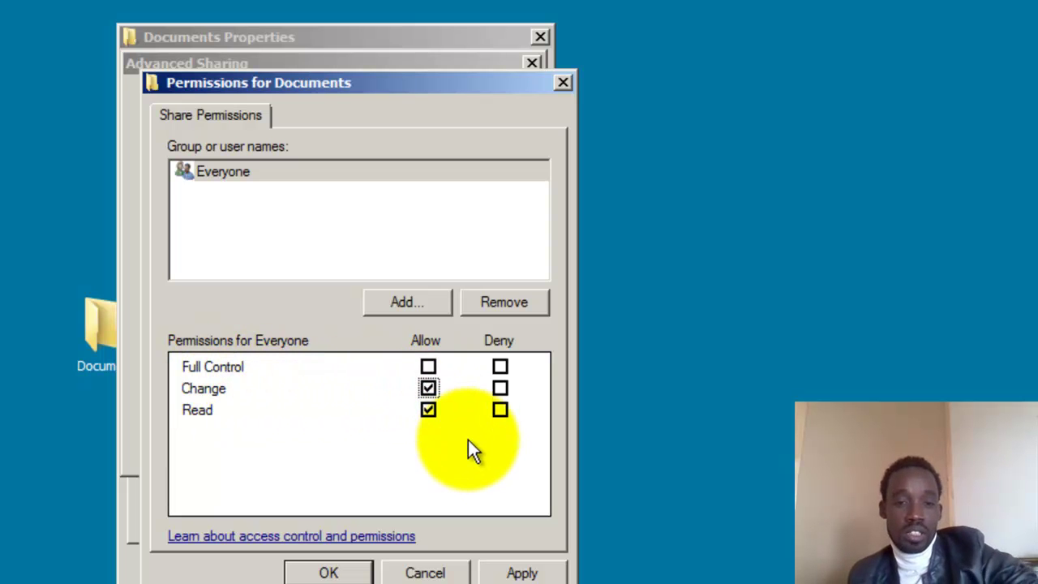
Step: Add the Domain Users group to the Documents share permissions
left_click(398, 304)
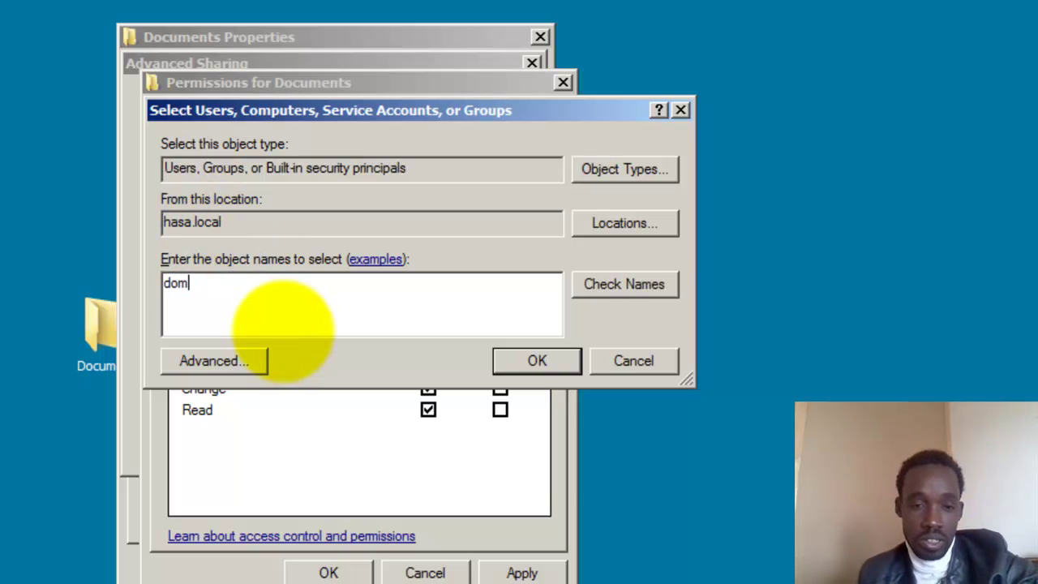
left_click(616, 283)
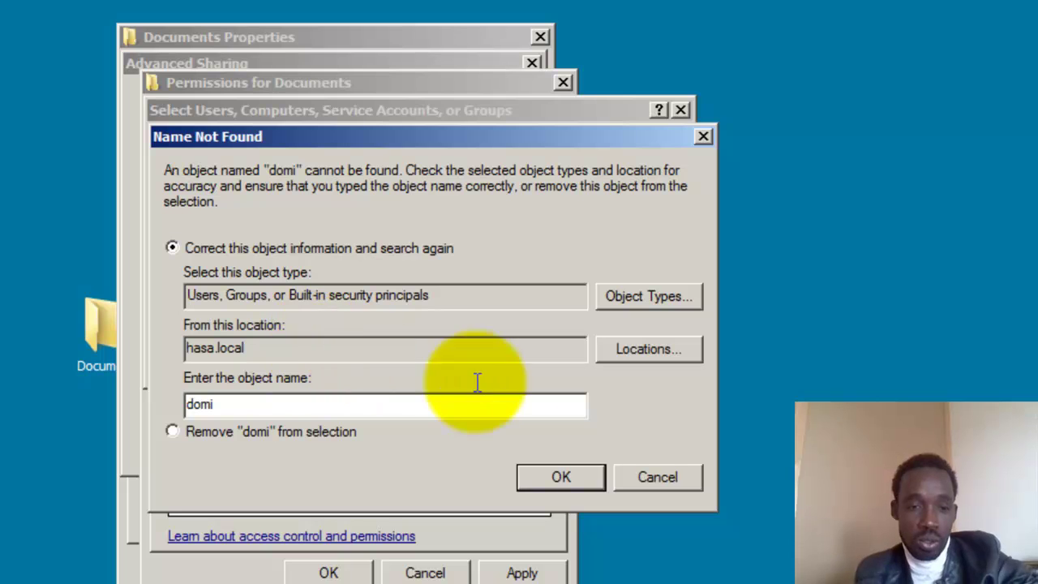
left_click(657, 478)
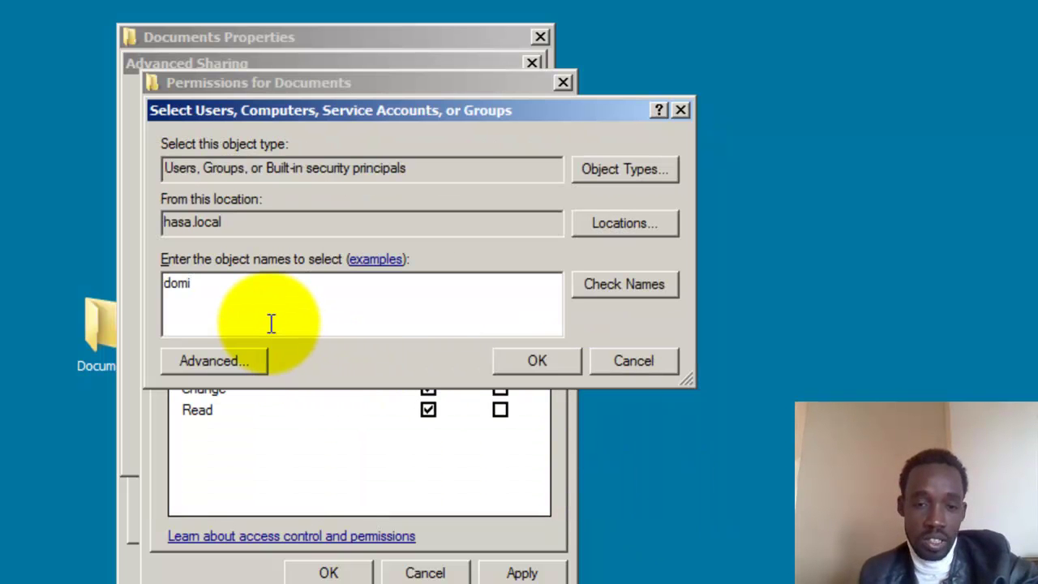
left_click(613, 290)
left_click(273, 354)
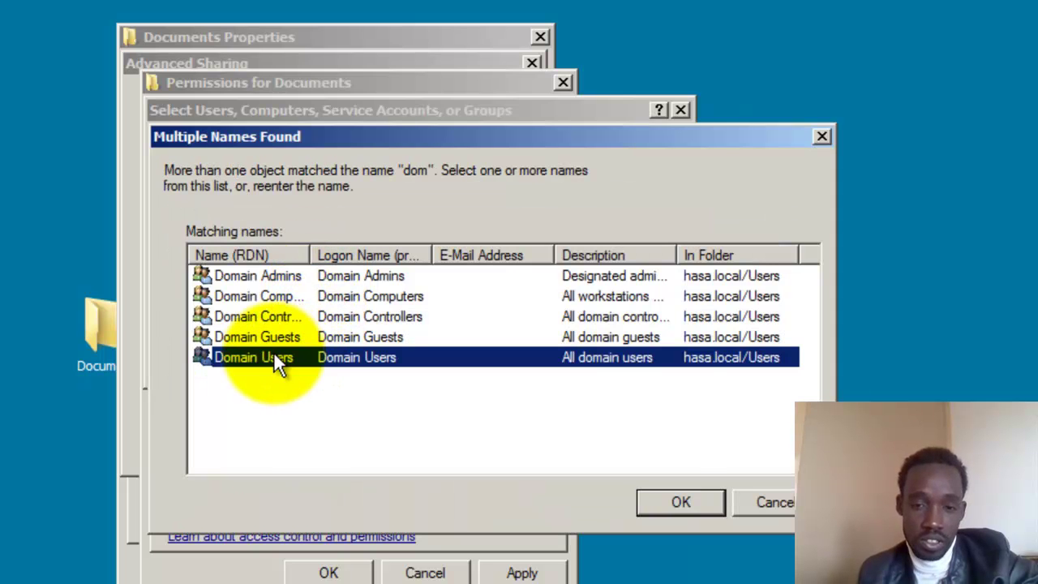
left_click(696, 512)
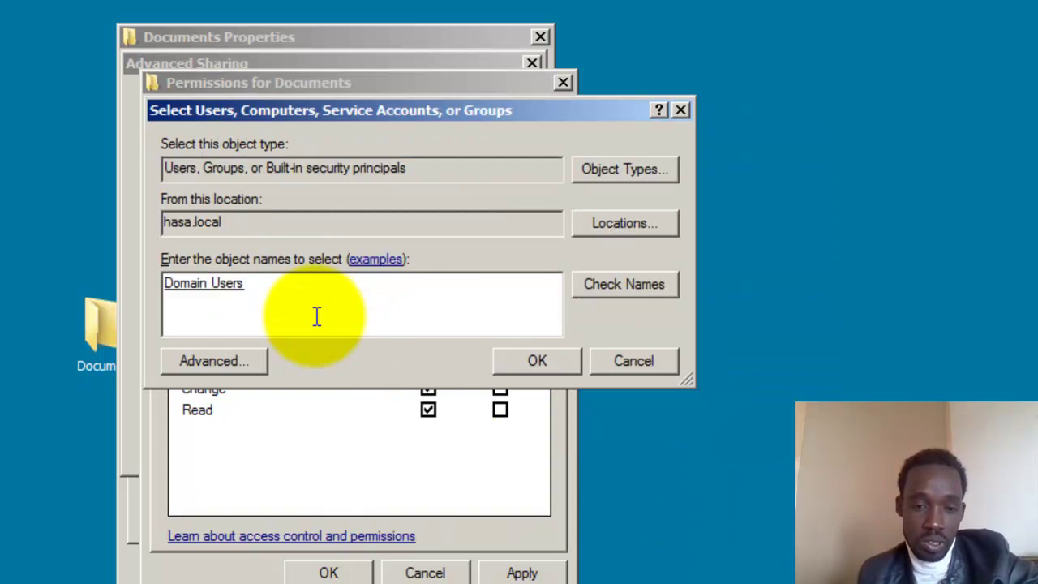
left_click(537, 361)
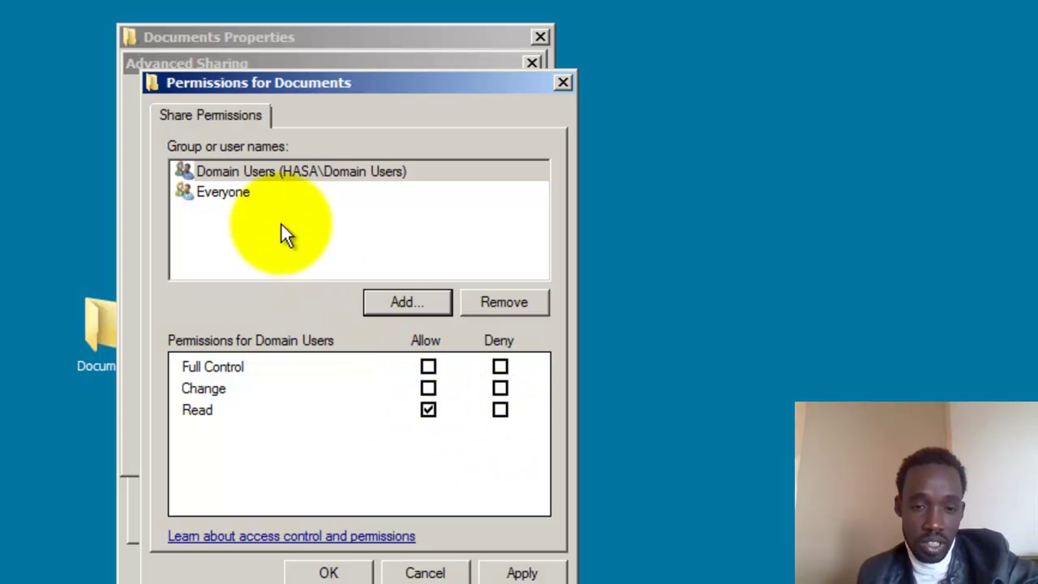
Step: Allow Change and Read for Domain Users, checking Everyone's permissions alongside
left_click(221, 193)
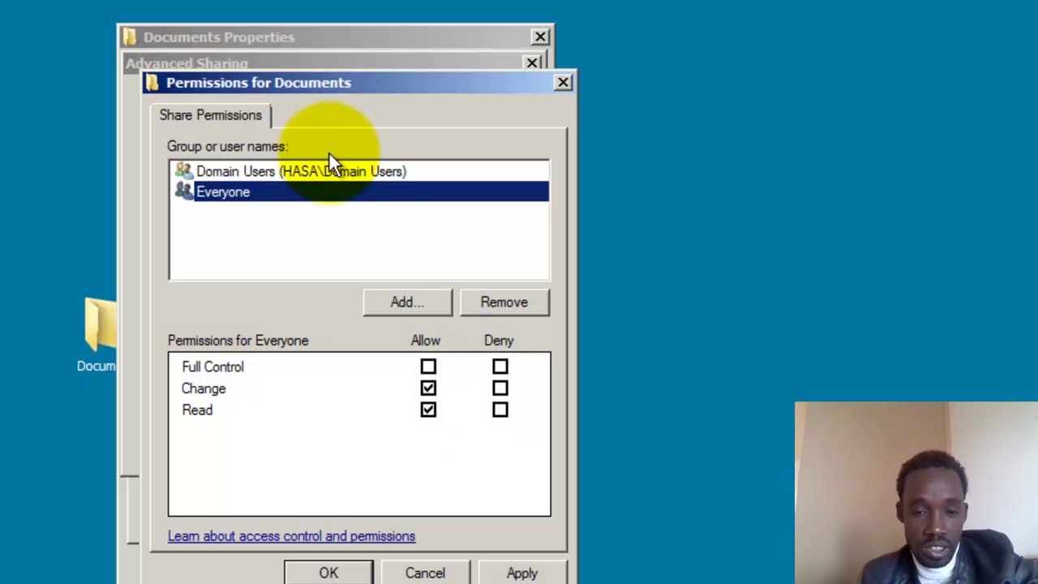
left_click(309, 165)
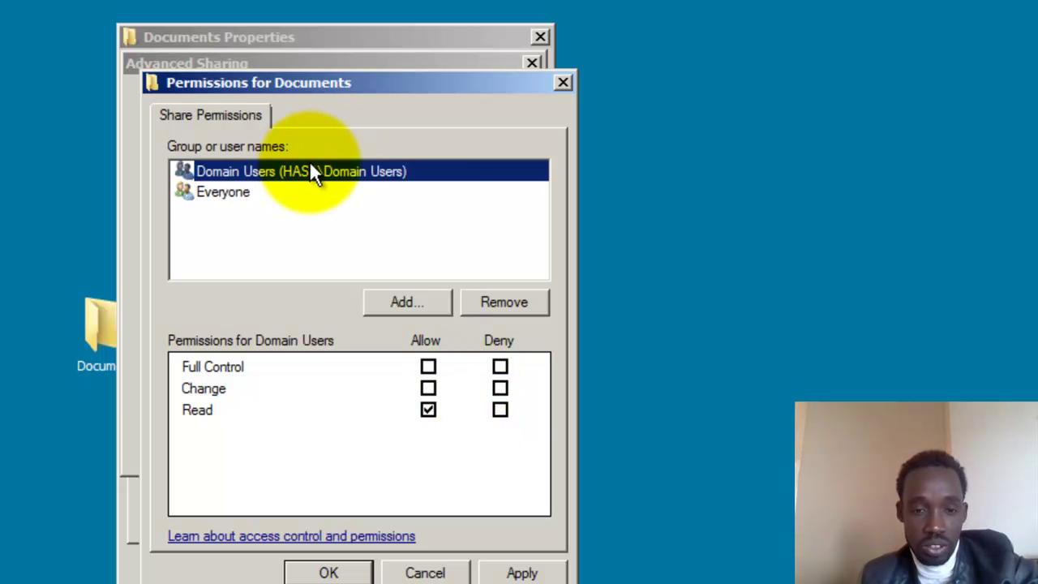
left_click(428, 389)
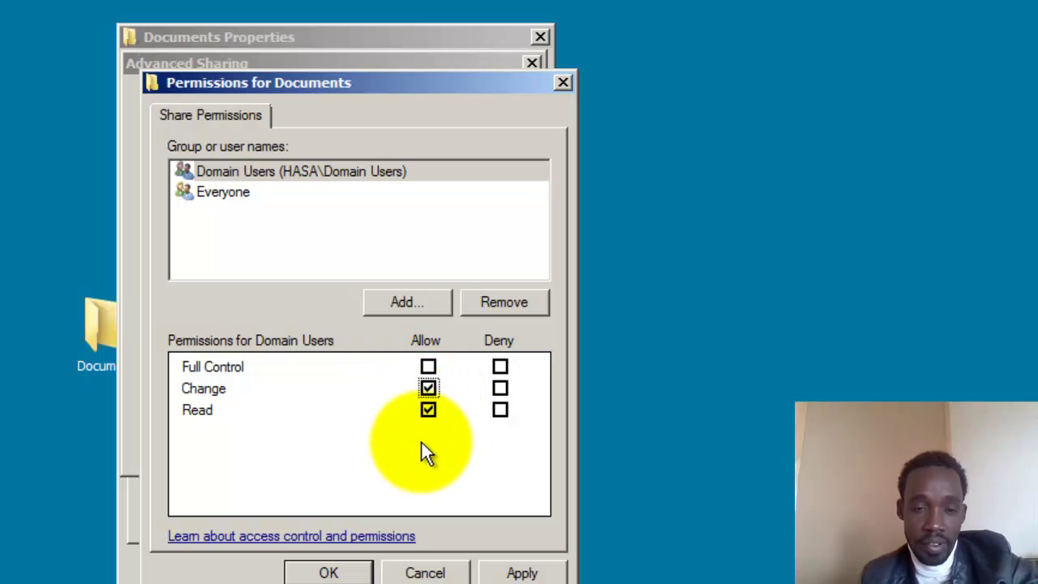
left_click(220, 202)
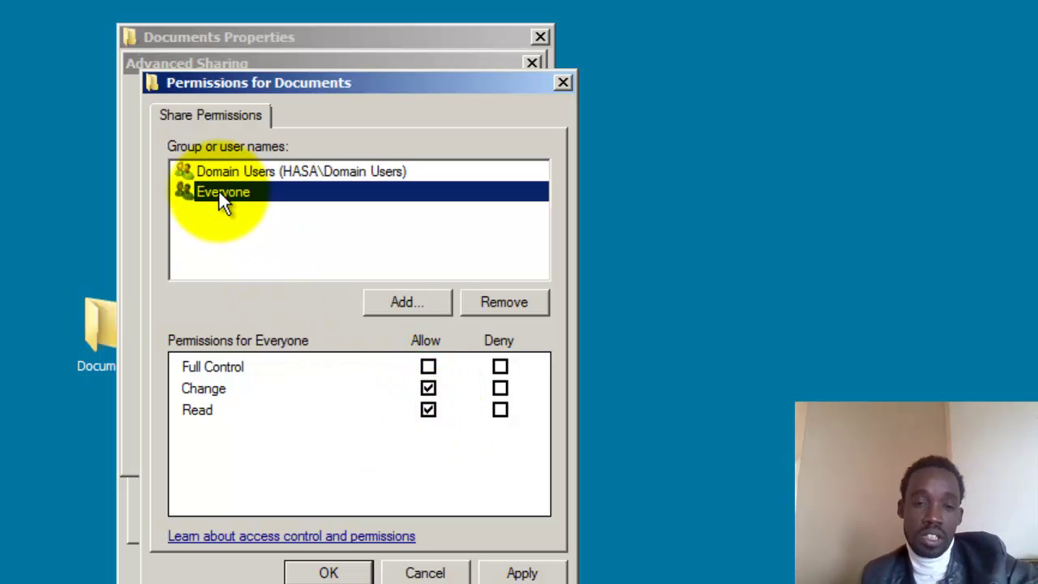
left_click(262, 172)
Step: Add a domain user account to the Documents share permissions with Read allowed
left_click(394, 300)
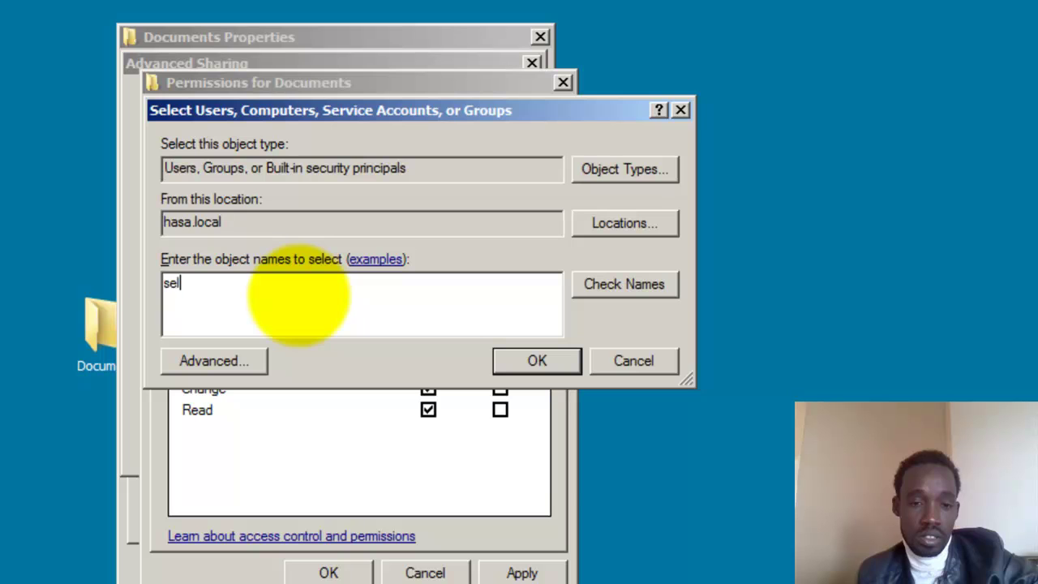
left_click(614, 284)
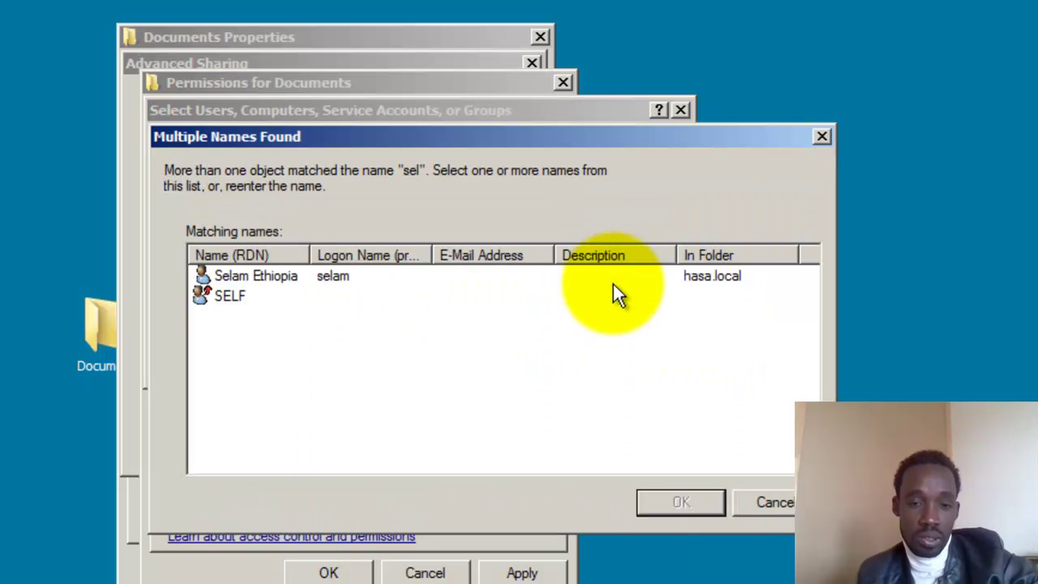
left_click(268, 277)
left_click(670, 502)
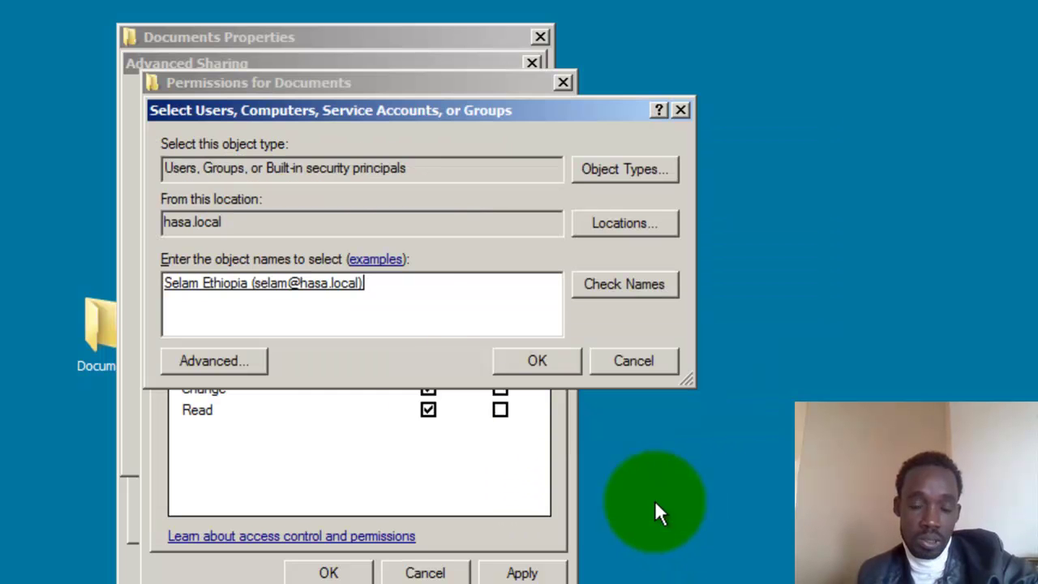
left_click(524, 361)
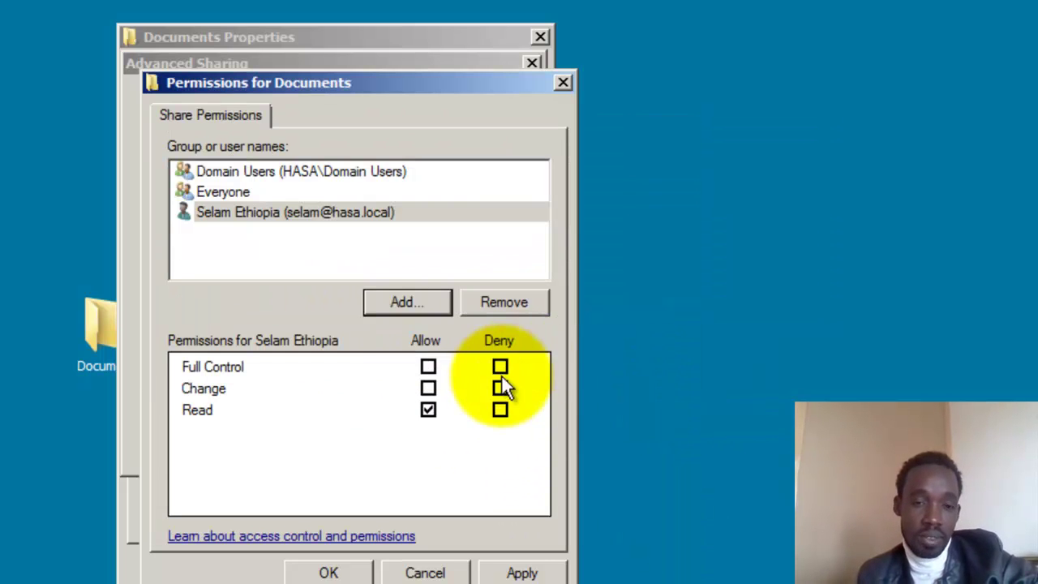
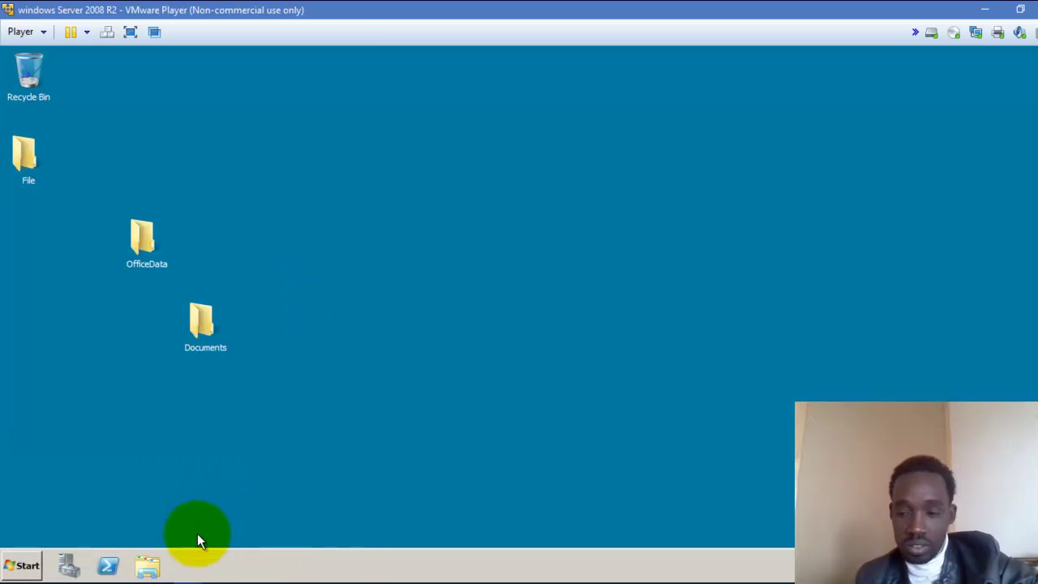
Step: On the Windows 7 client, enable network discovery and file sharing, open MY-PC, then close Explorer
mouse_move(197, 572)
left_click(115, 499)
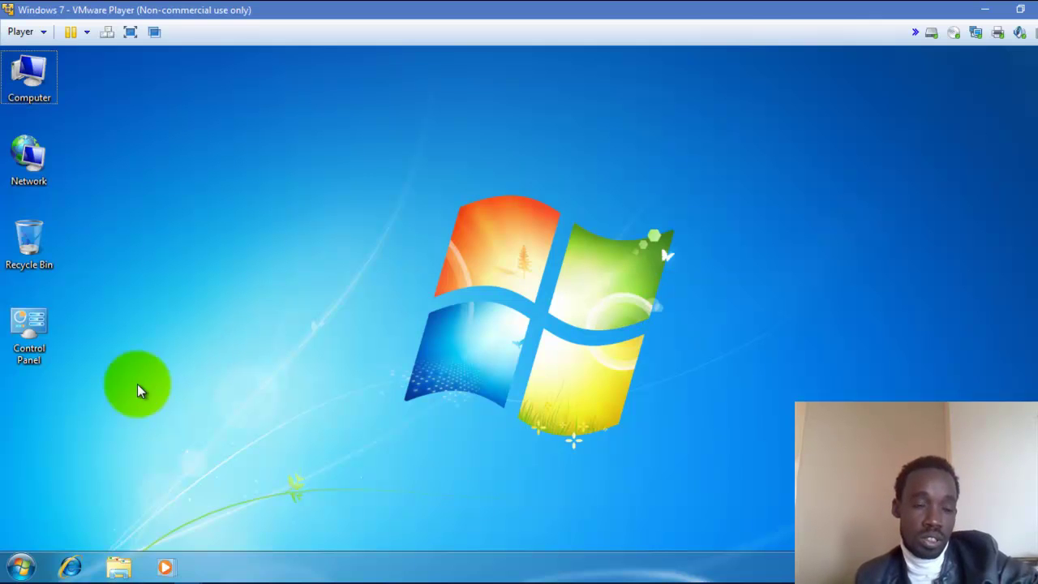
double_click(31, 156)
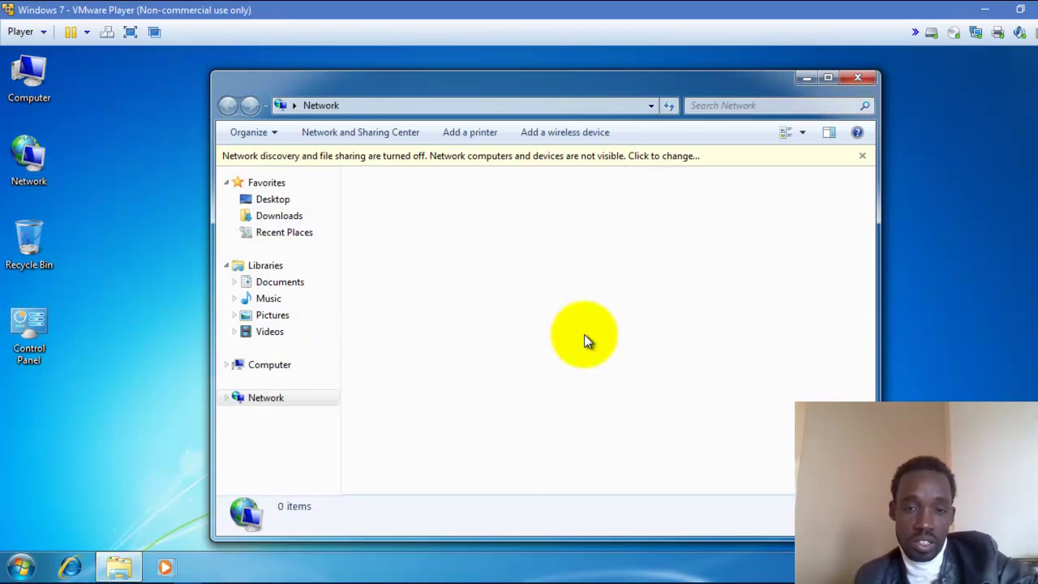
left_click(490, 153)
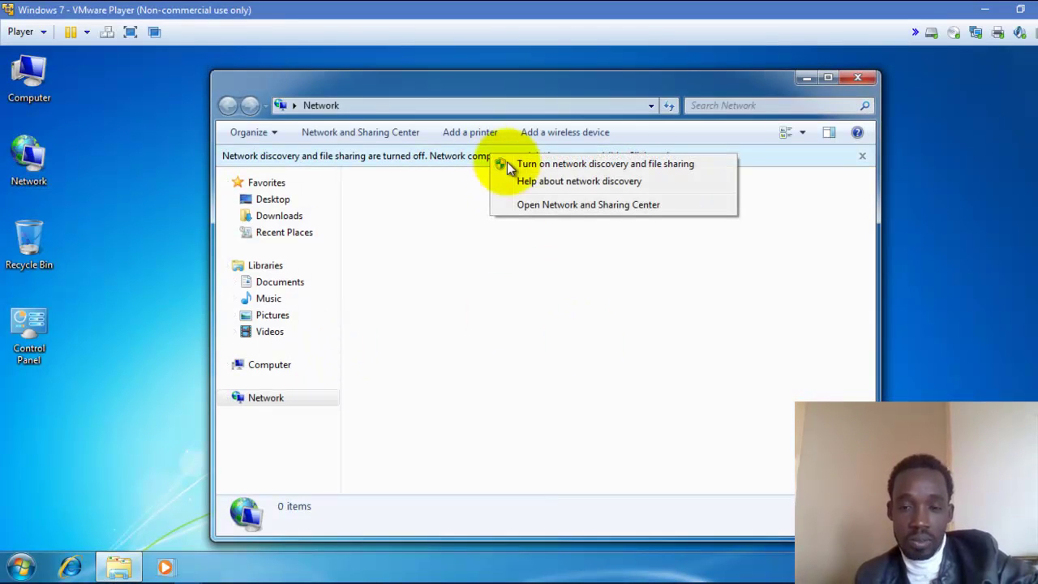
left_click(533, 165)
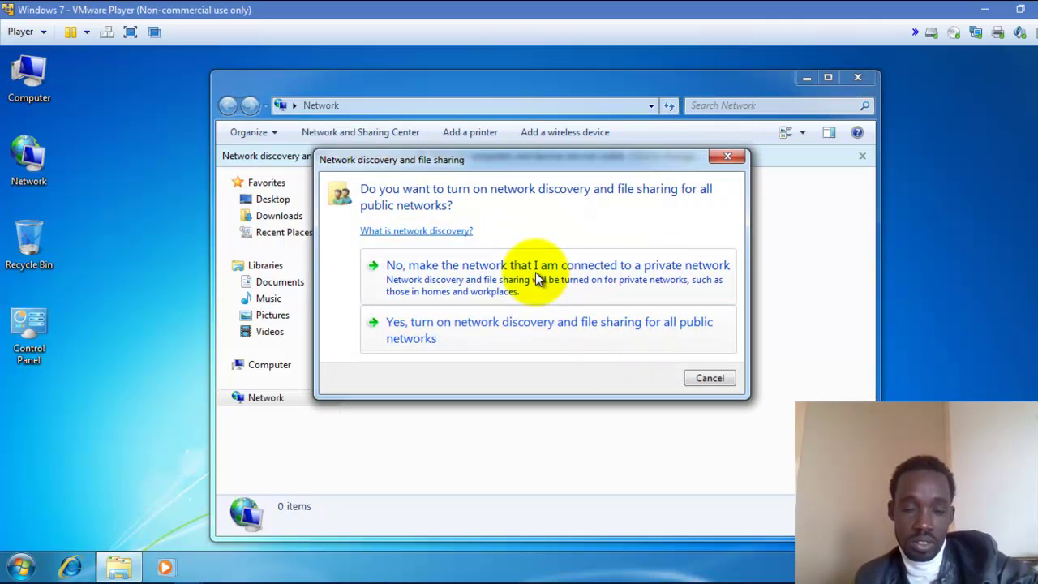
left_click(457, 334)
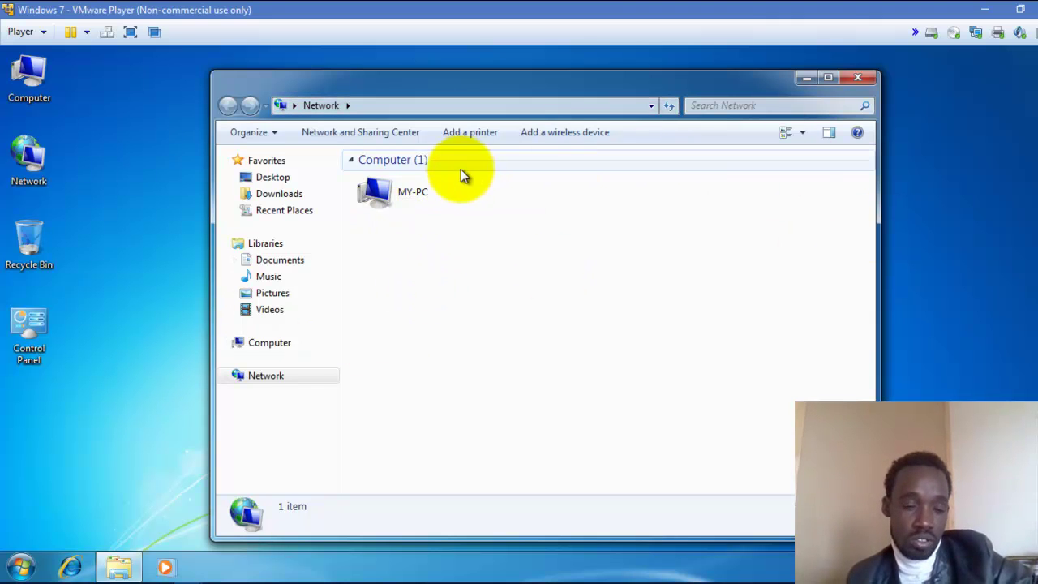
double_click(422, 188)
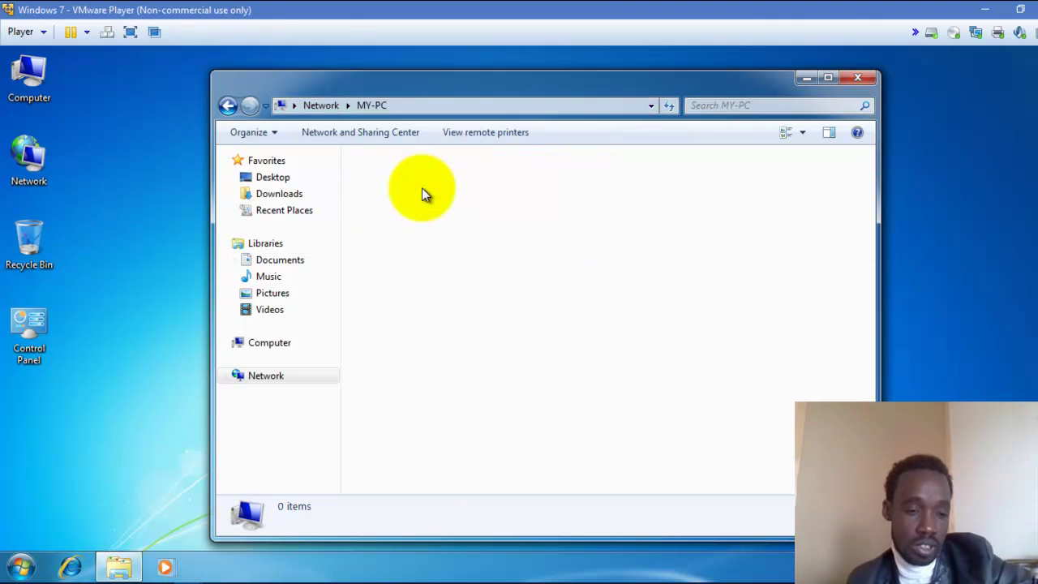
left_click(870, 78)
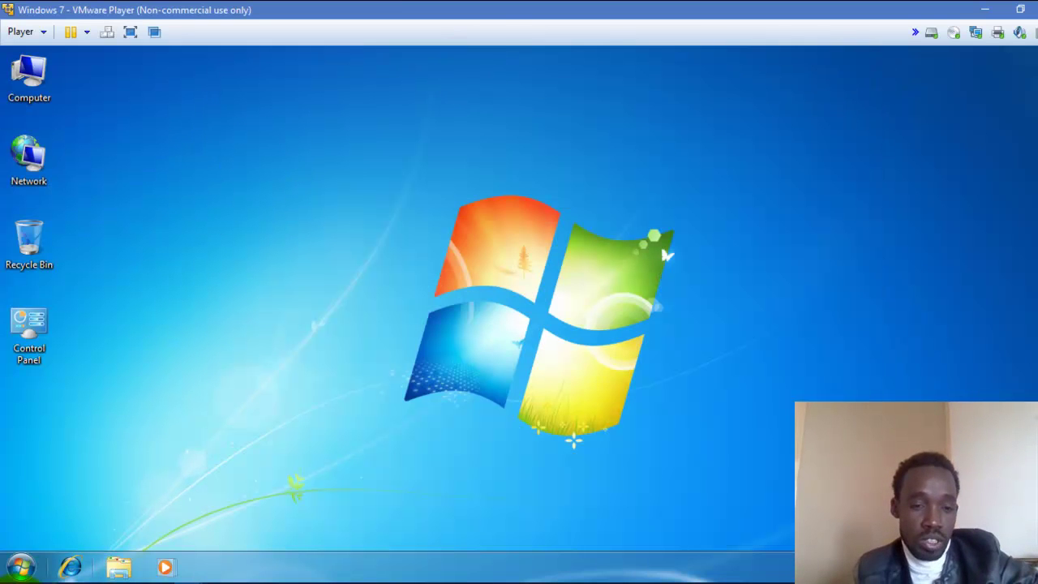
Step: In the Run box, replace the old \\domain entry with \\ to begin a new path
left_click(21, 567)
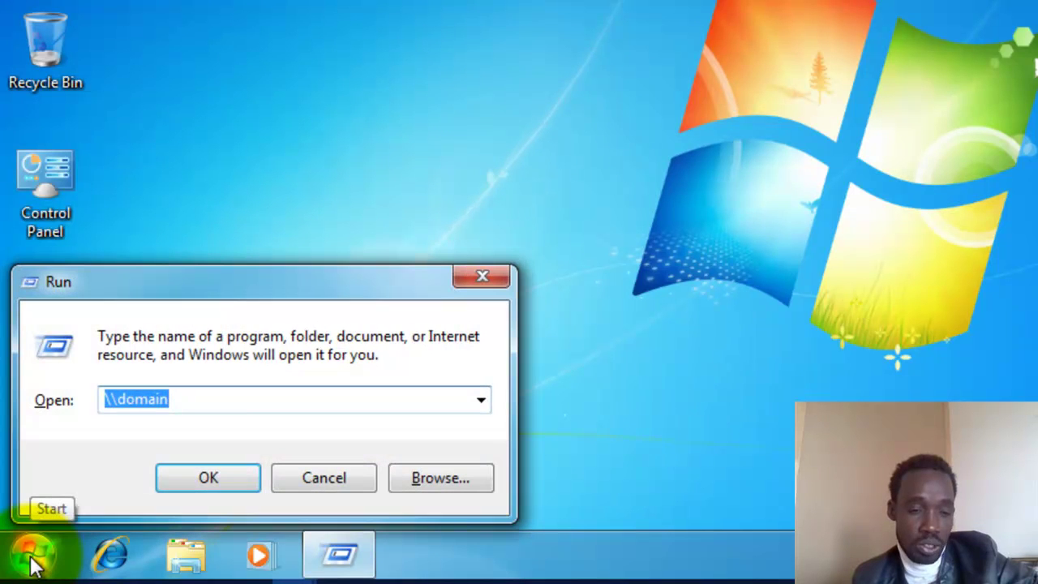
left_click(206, 400)
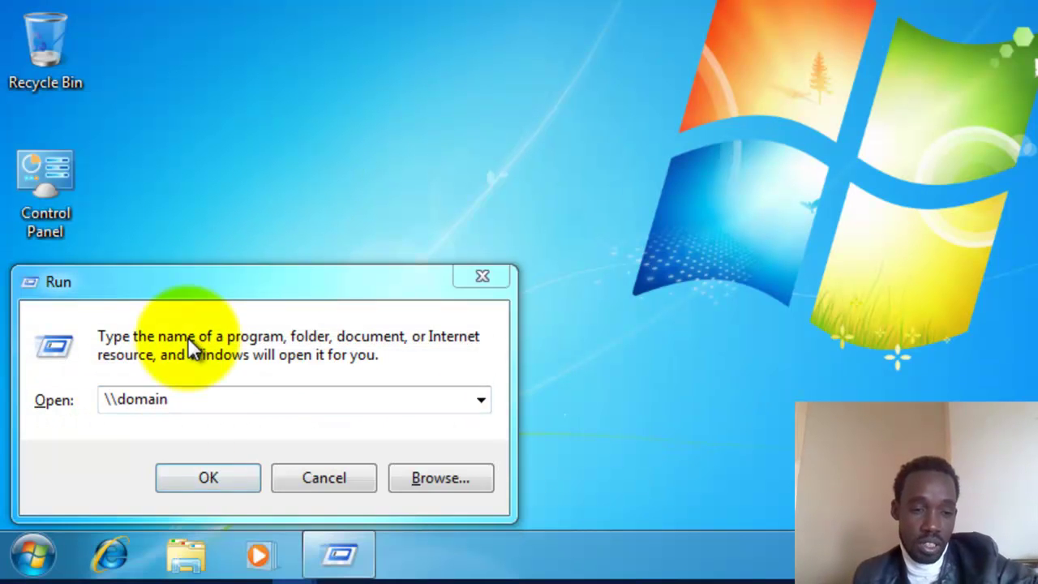
double_click(142, 399)
key("BackSpace")
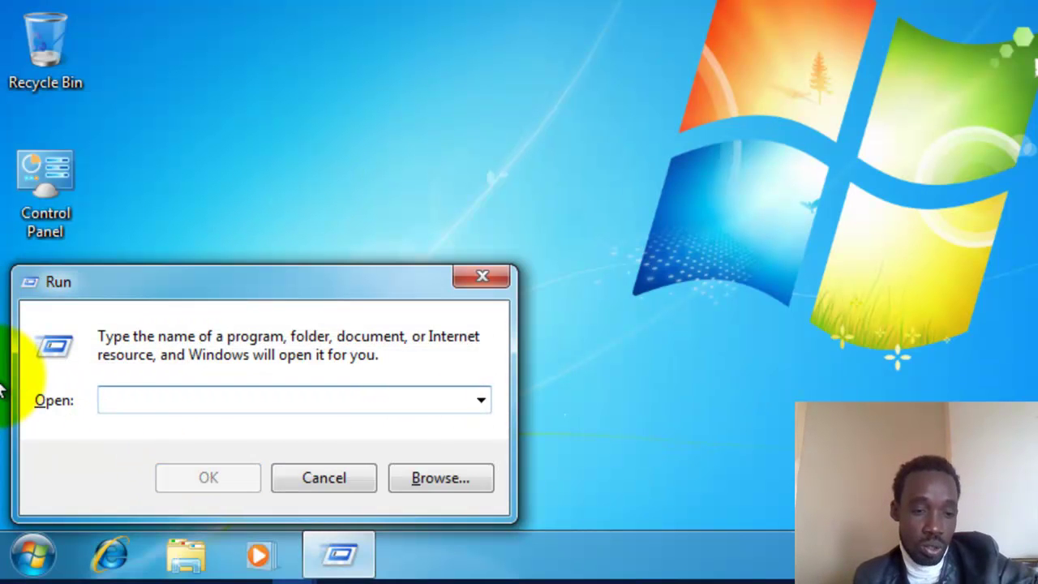
type("\\\\")
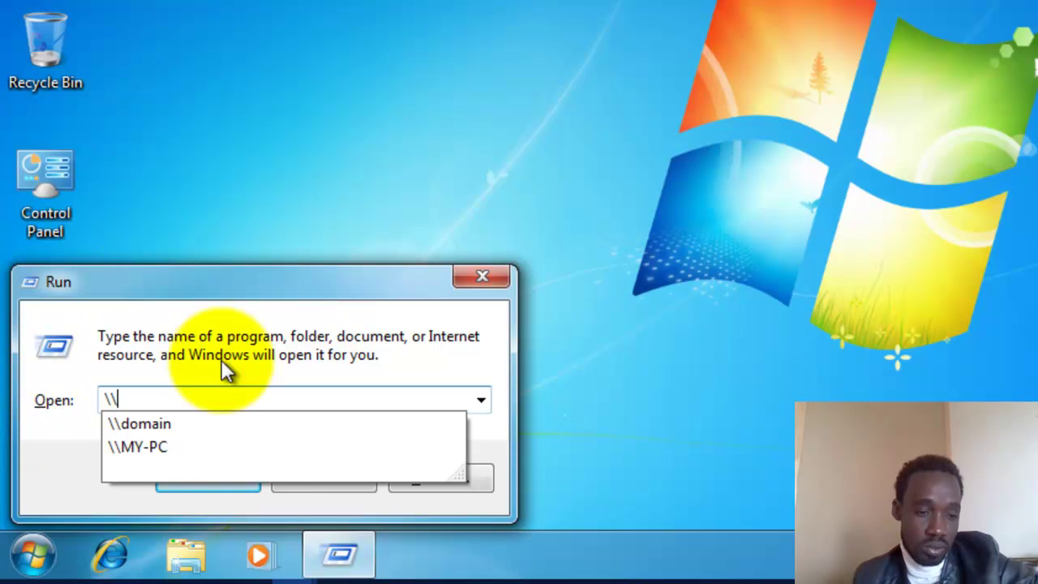
mouse_move(258, 555)
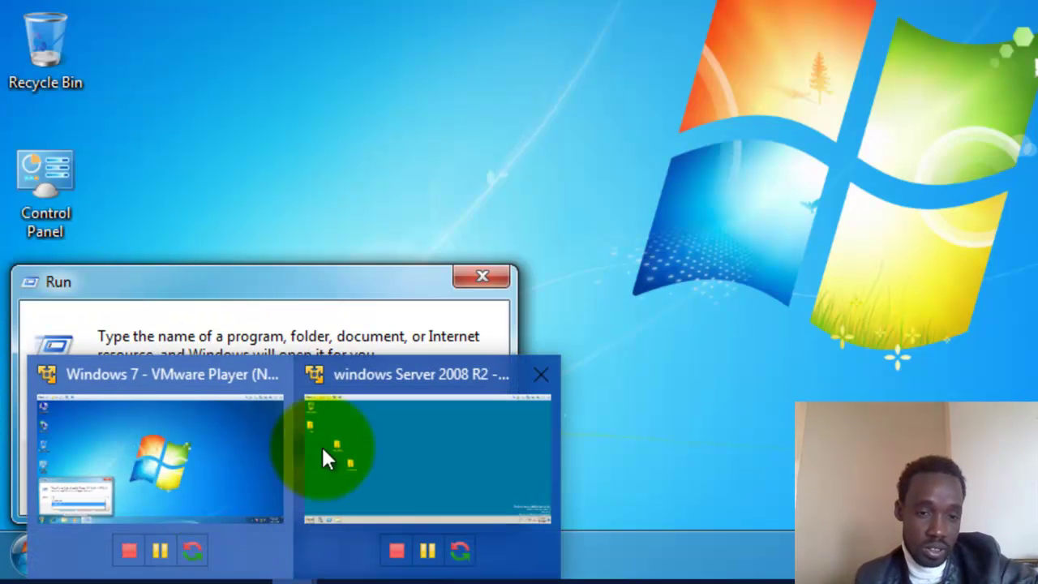
left_click(384, 467)
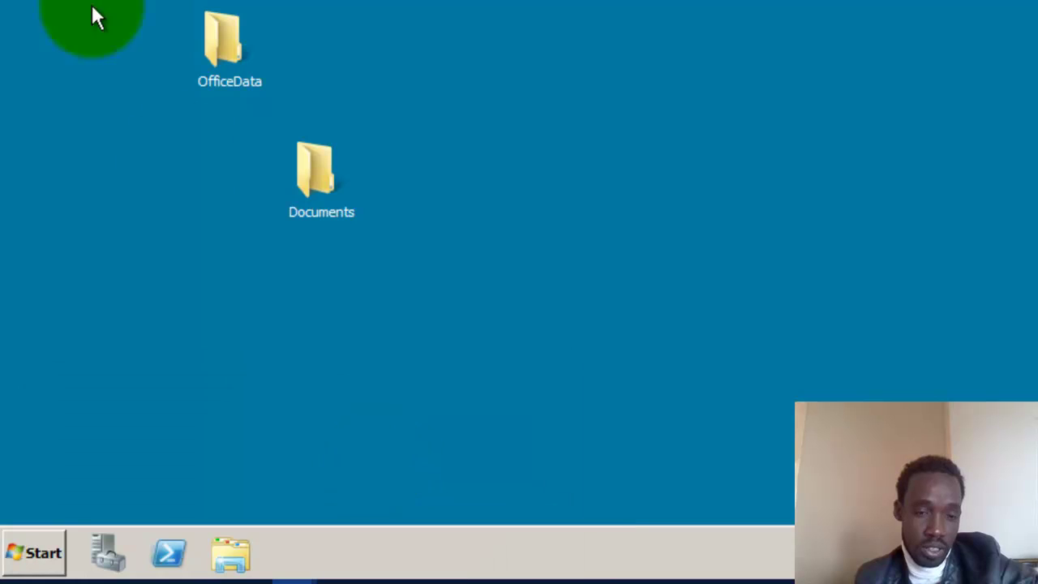
left_click(26, 549)
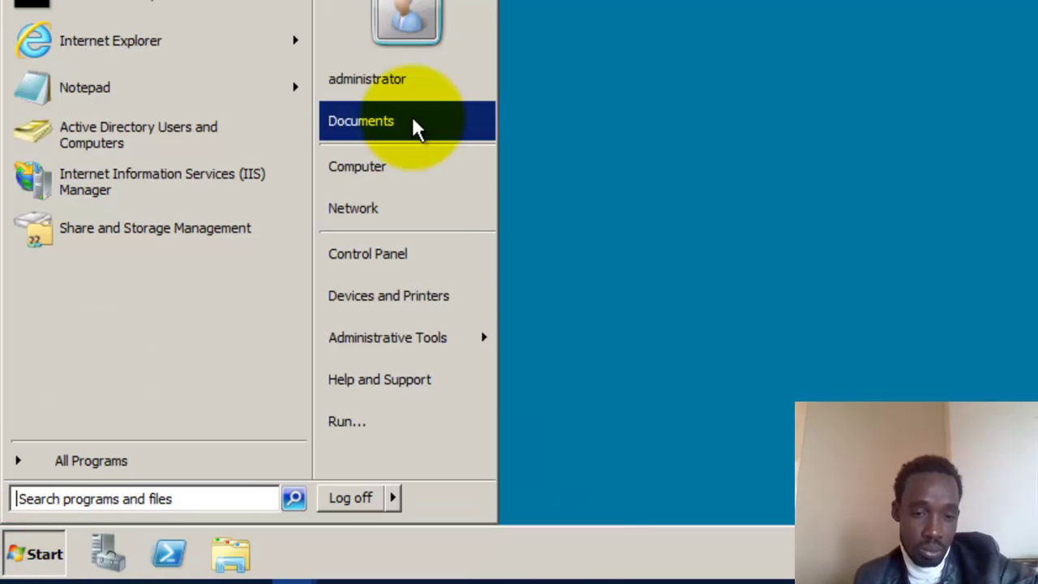
right_click(395, 172)
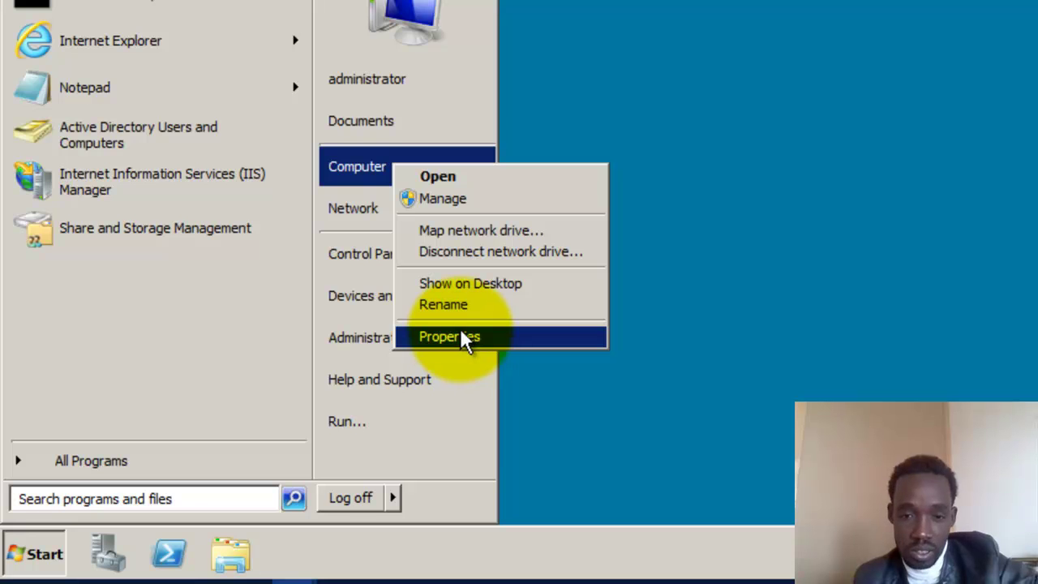
left_click(908, 195)
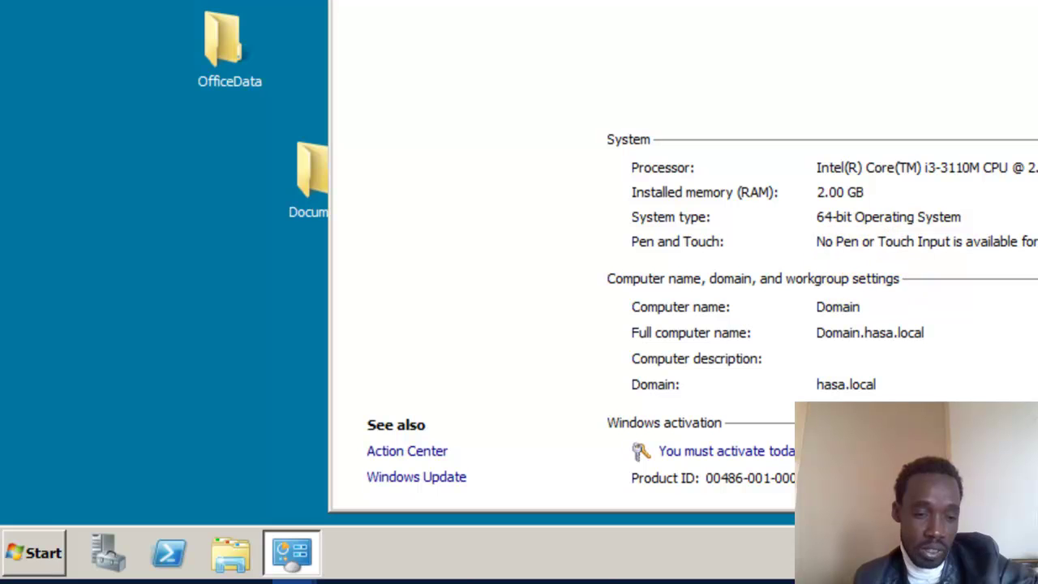
key("alt+F4")
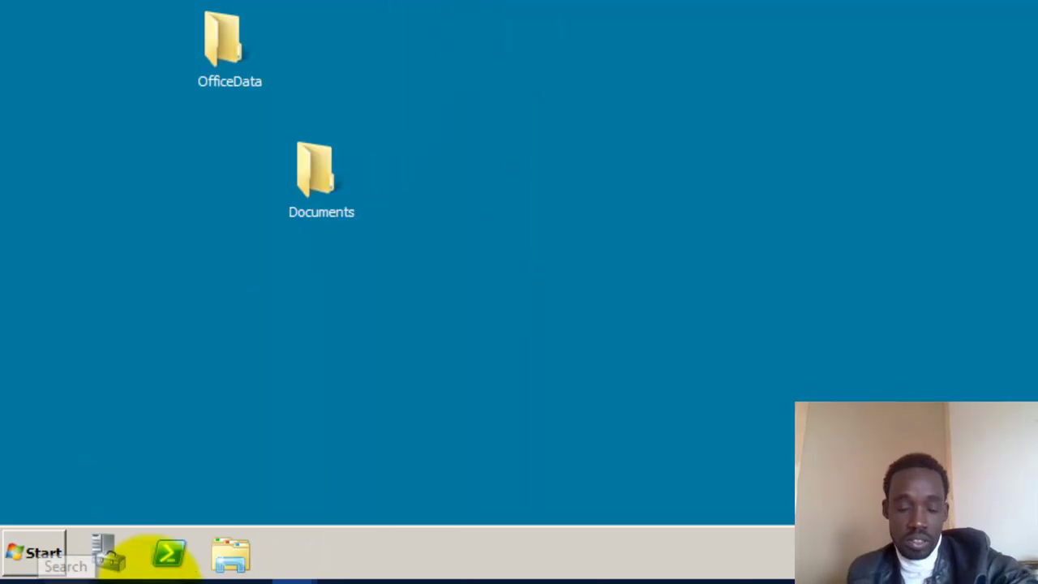
mouse_move(292, 558)
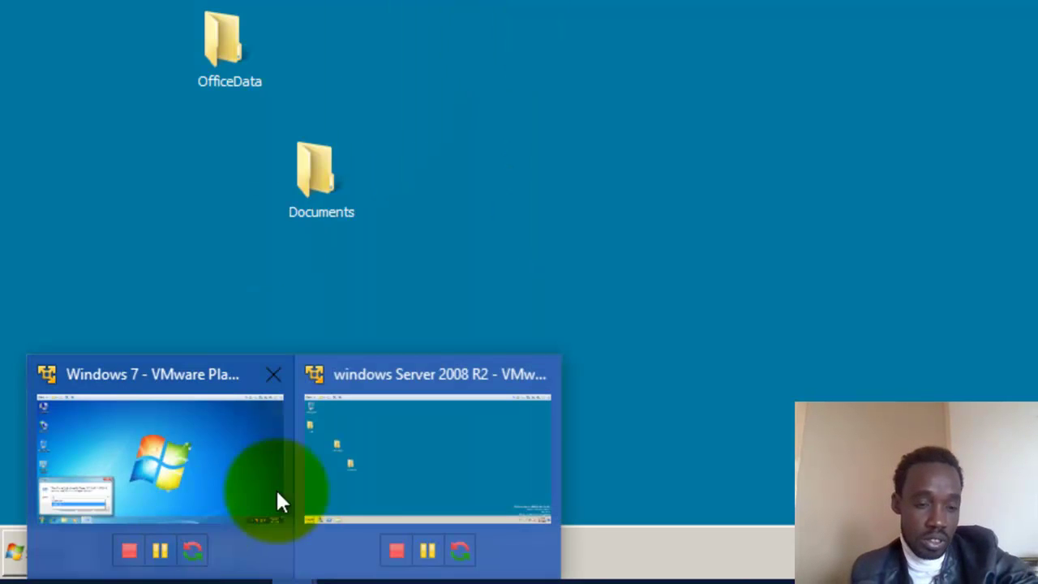
left_click(210, 462)
Step: Try opening \\domain\Officefile from Run and dismiss the resulting network error
type("doma")
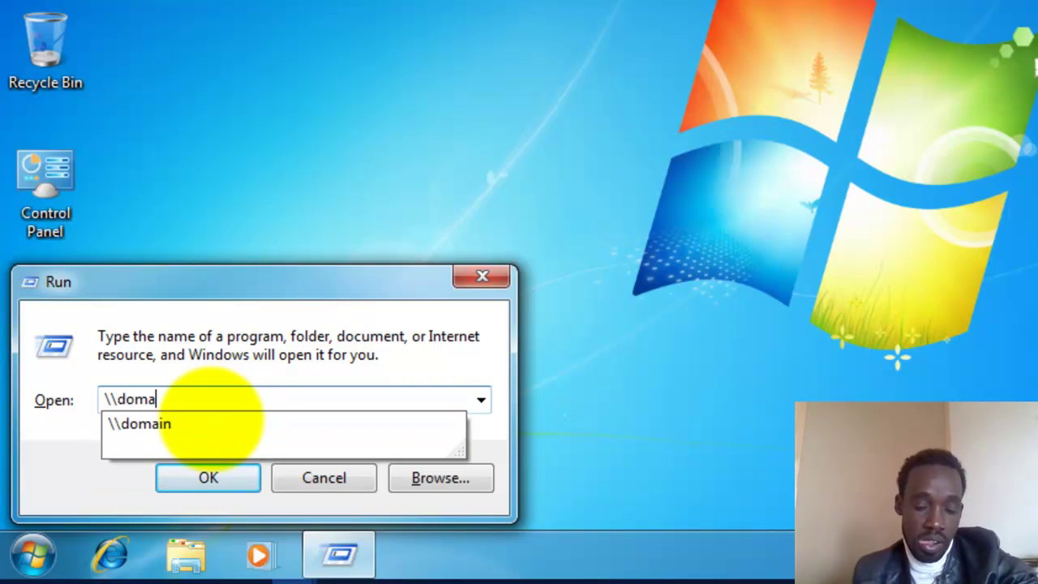
left_click(210, 423)
type("\\")
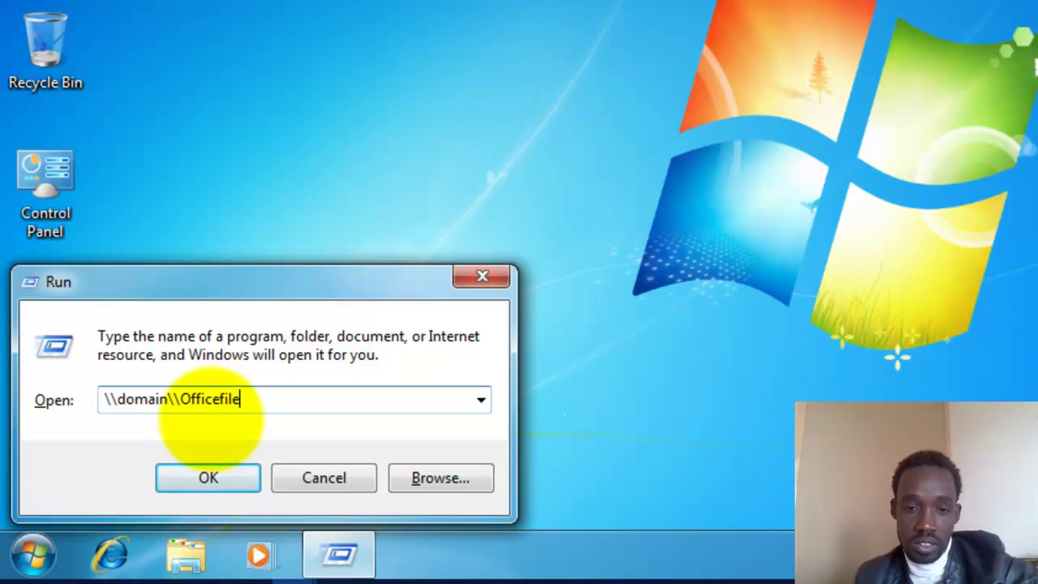
type("\\Officefile")
left_click(202, 478)
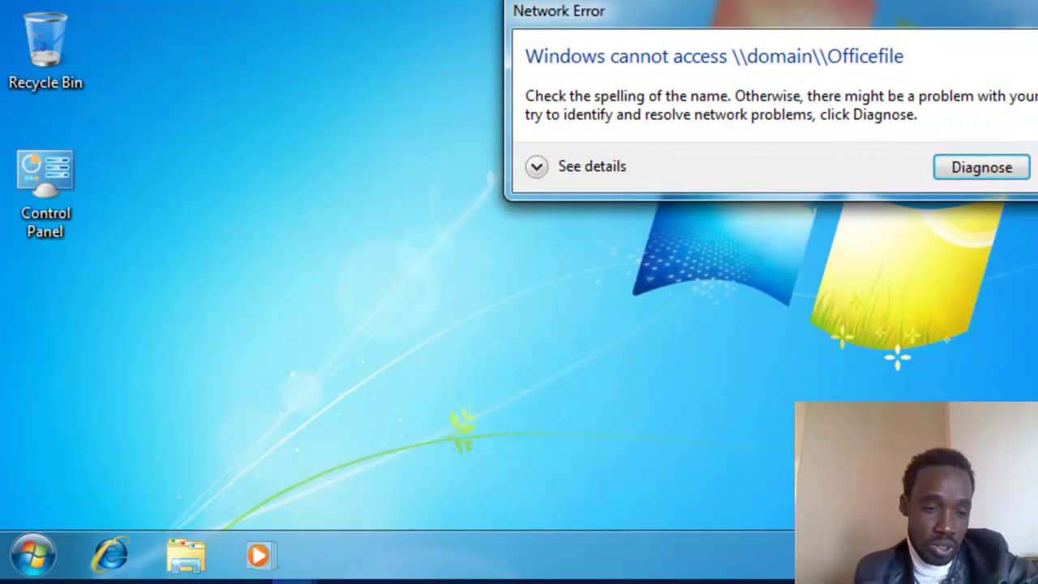
key("Escape")
left_click(302, 398)
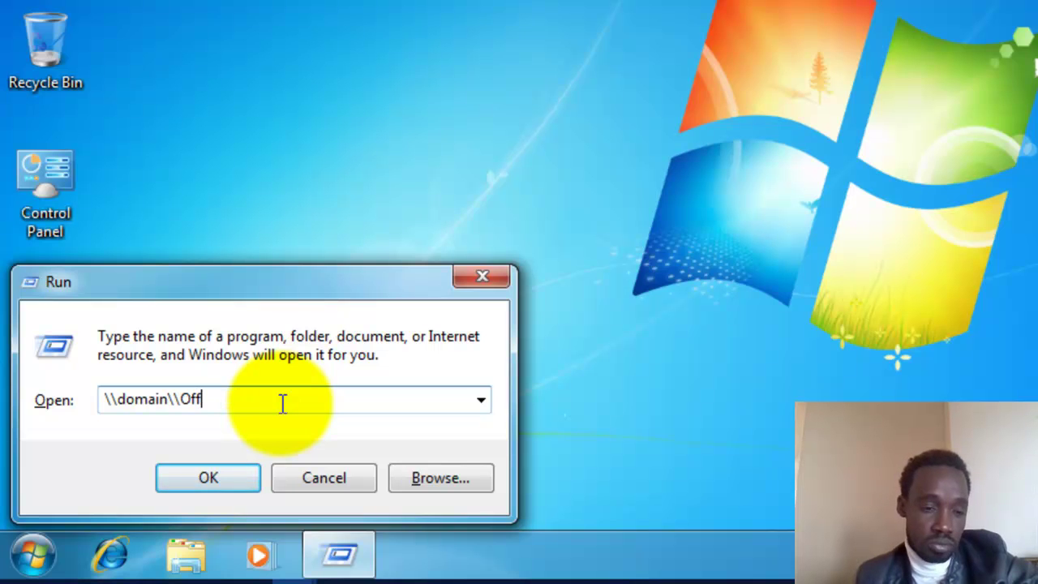
Step: View \\domain's shares (Documents, File, NETLOGON, OfficeData, SYSVOL), then close the window
key("Escape")
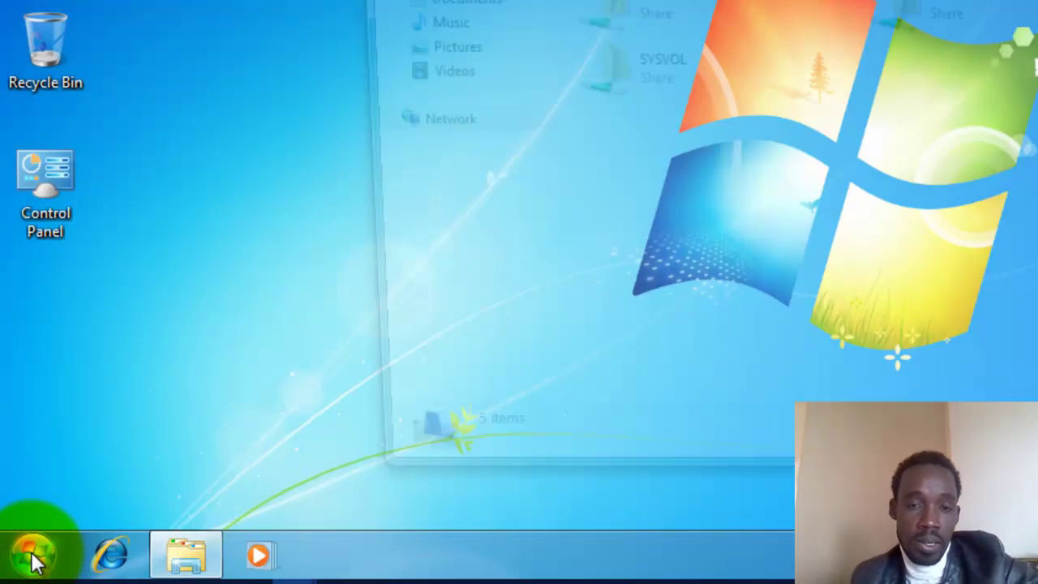
left_click(33, 556)
left_click(640, 414)
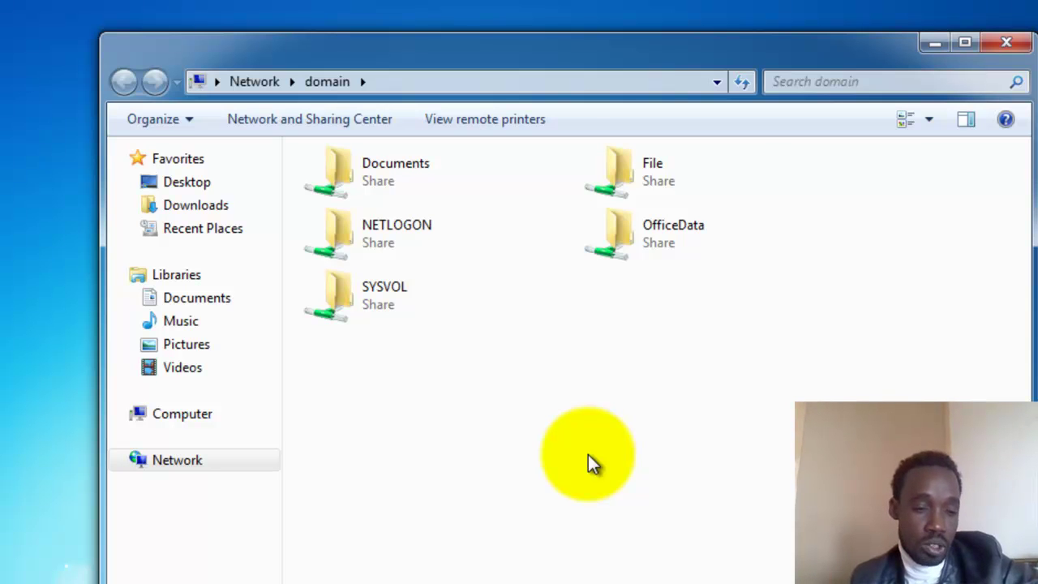
left_click(1010, 45)
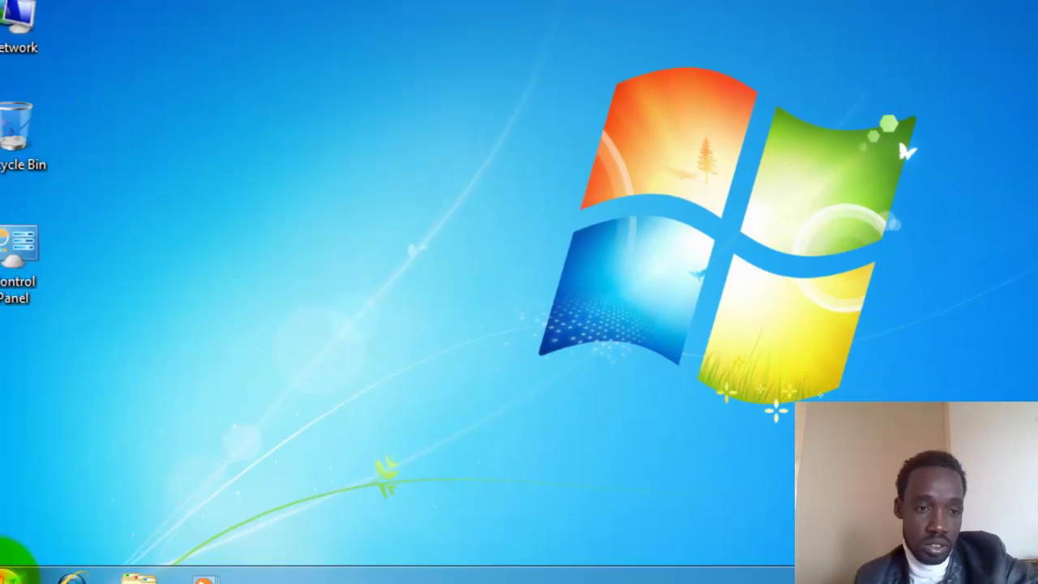
left_click(8, 578)
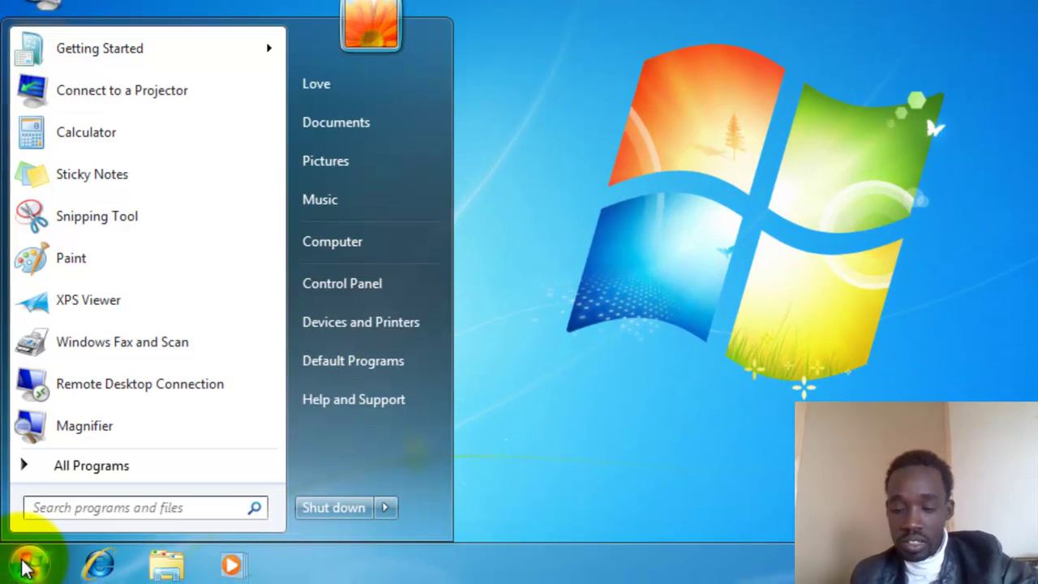
Step: Connect to \\192.168.1.1 and submit the administrator's network user name and password
type("\\\\")
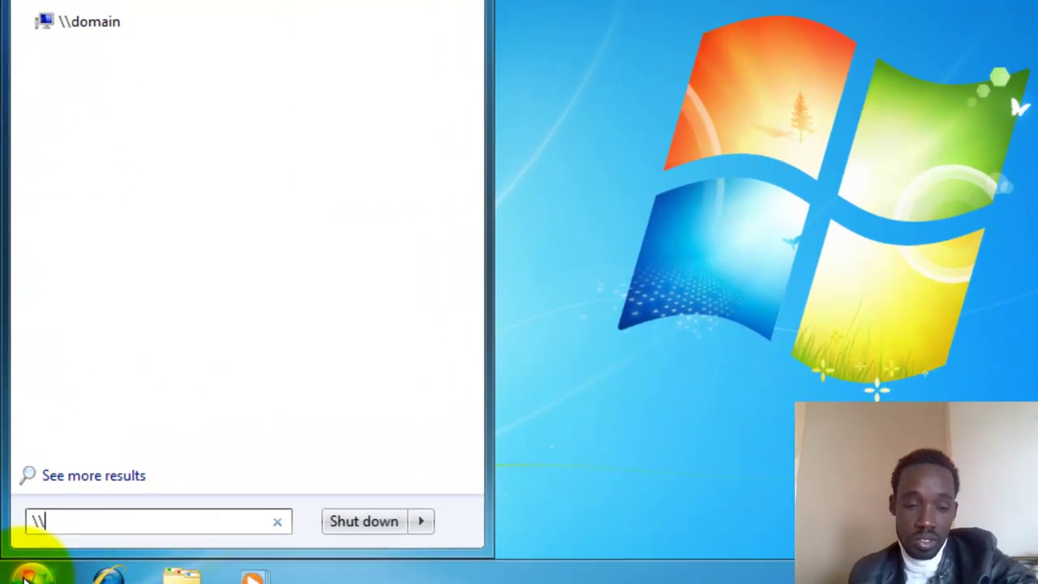
type("192")
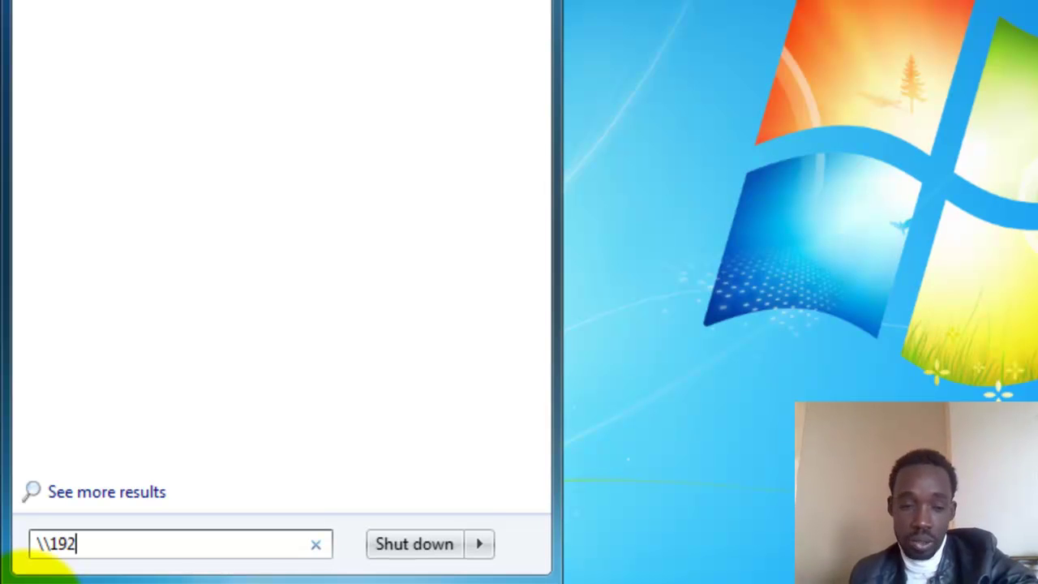
type(".168.1.1")
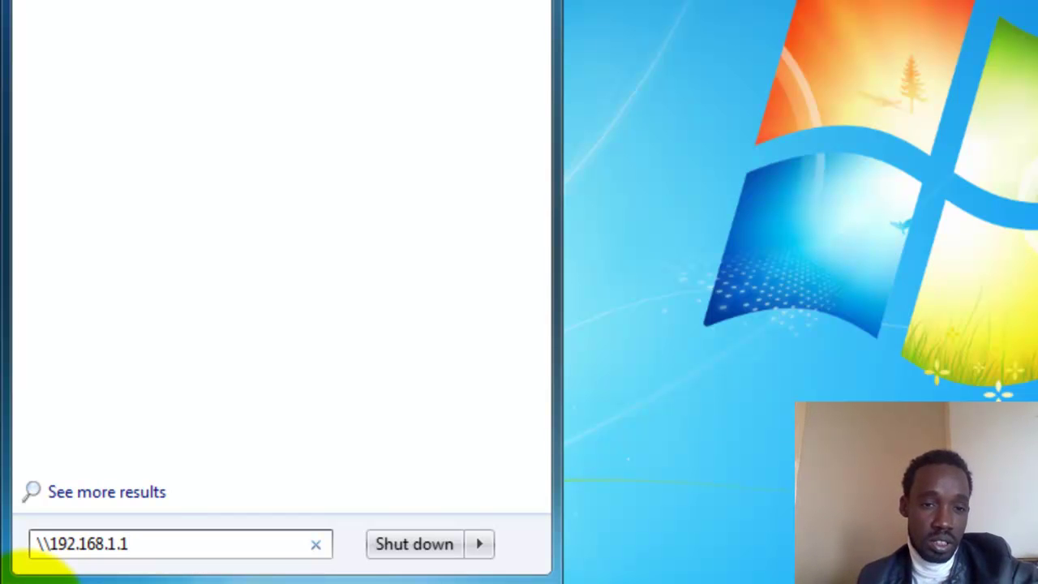
key("Return")
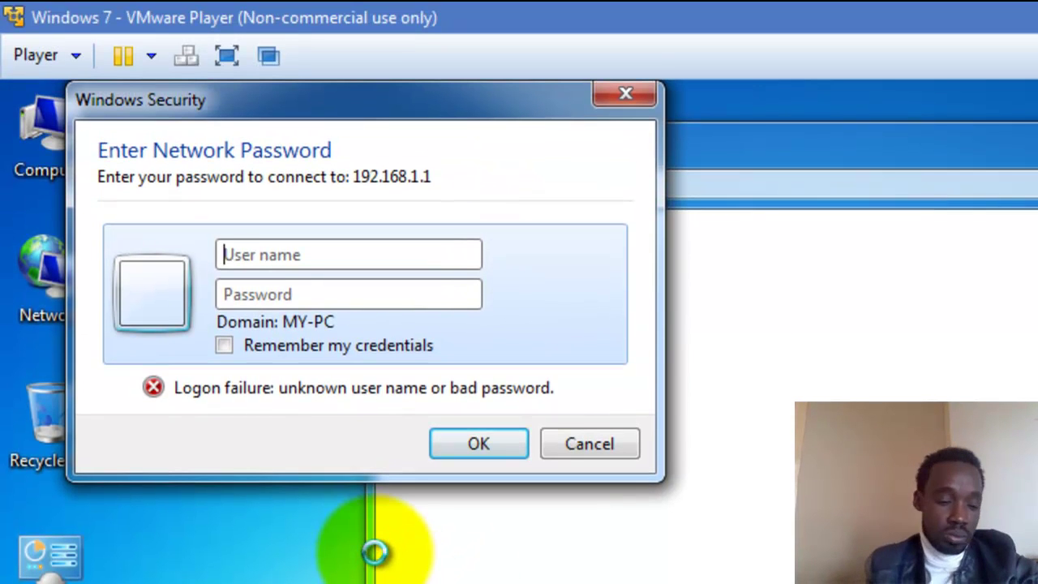
type("administra")
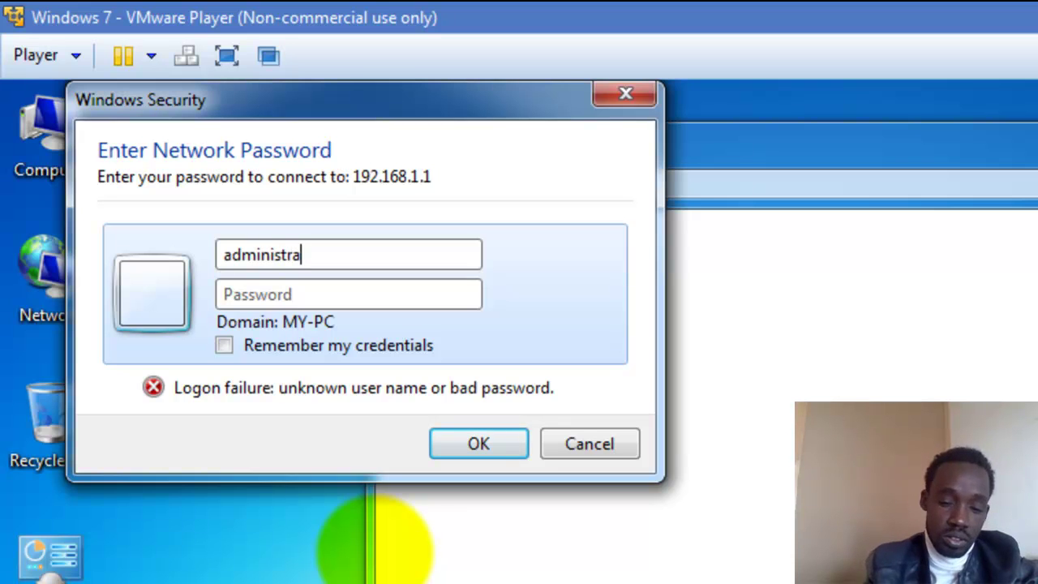
type("p")
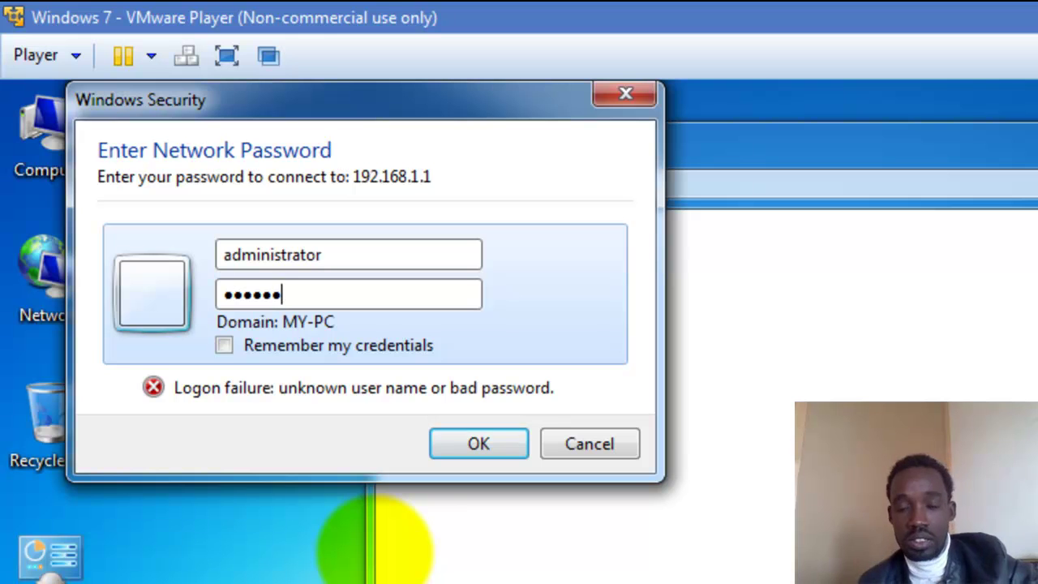
left_click(480, 445)
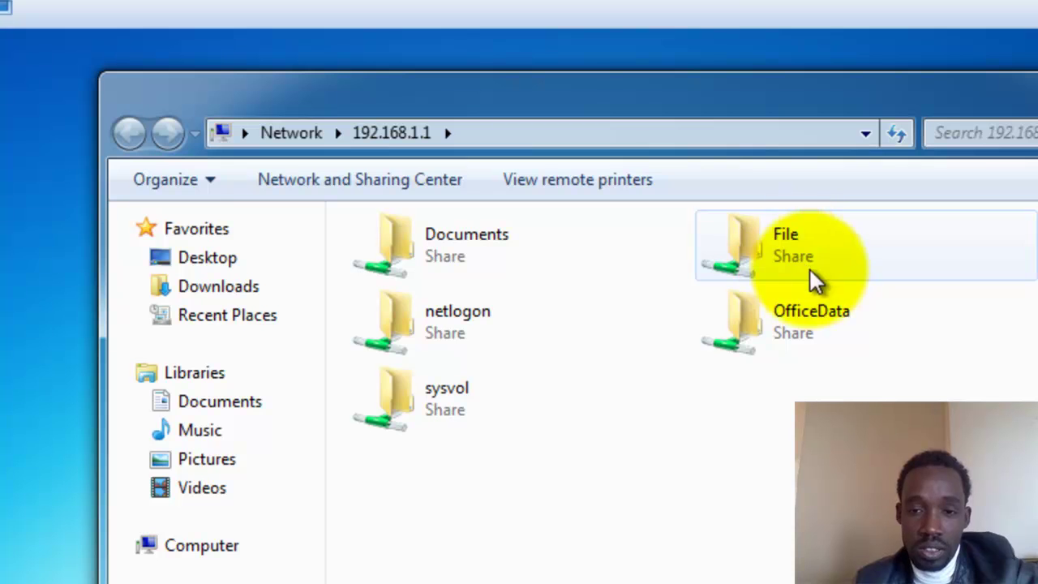
Step: Open the OfficeData share and try creating a new folder, which is denied
left_click(820, 349)
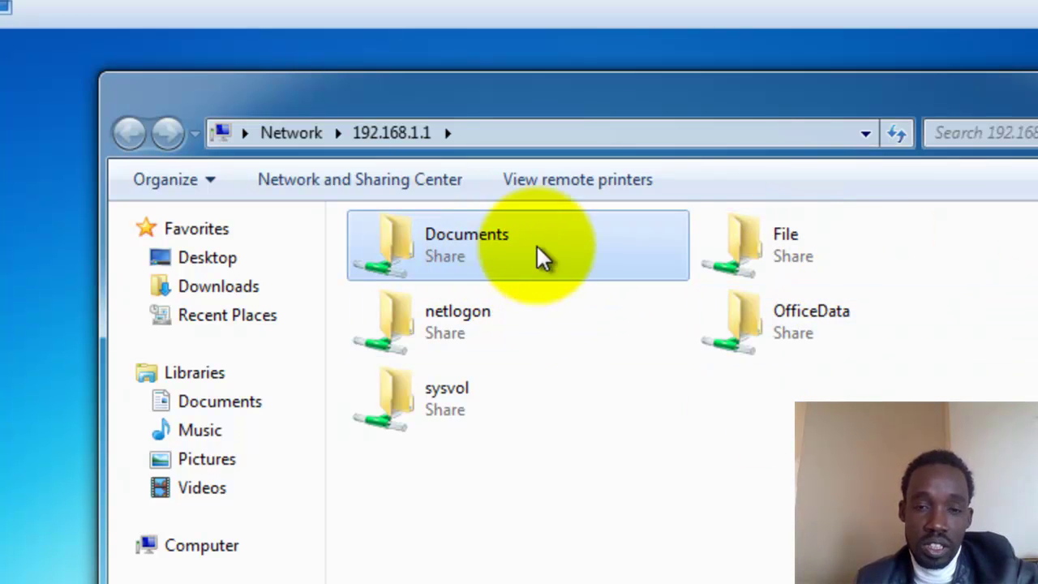
double_click(779, 333)
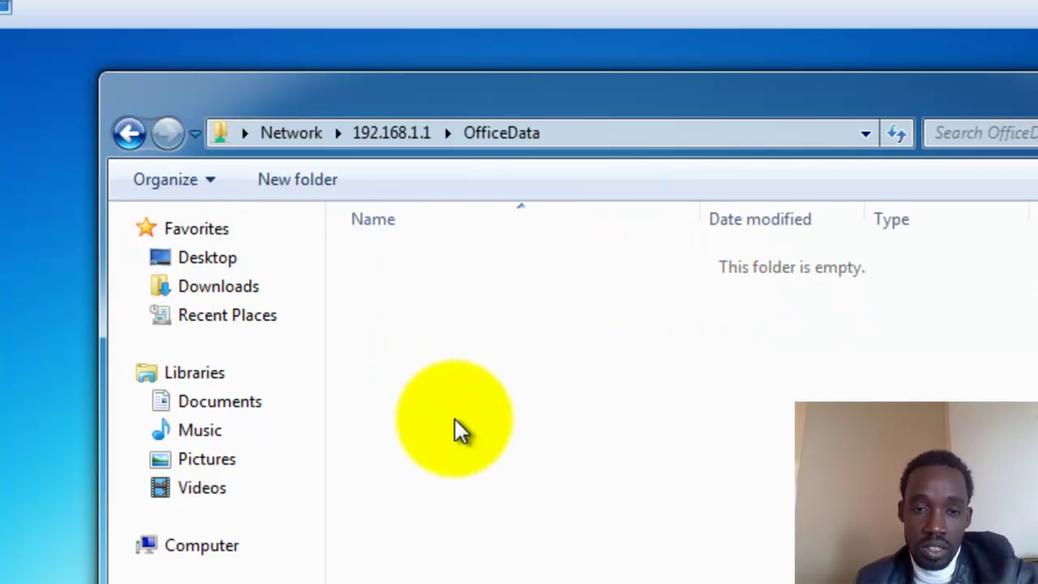
right_click(479, 381)
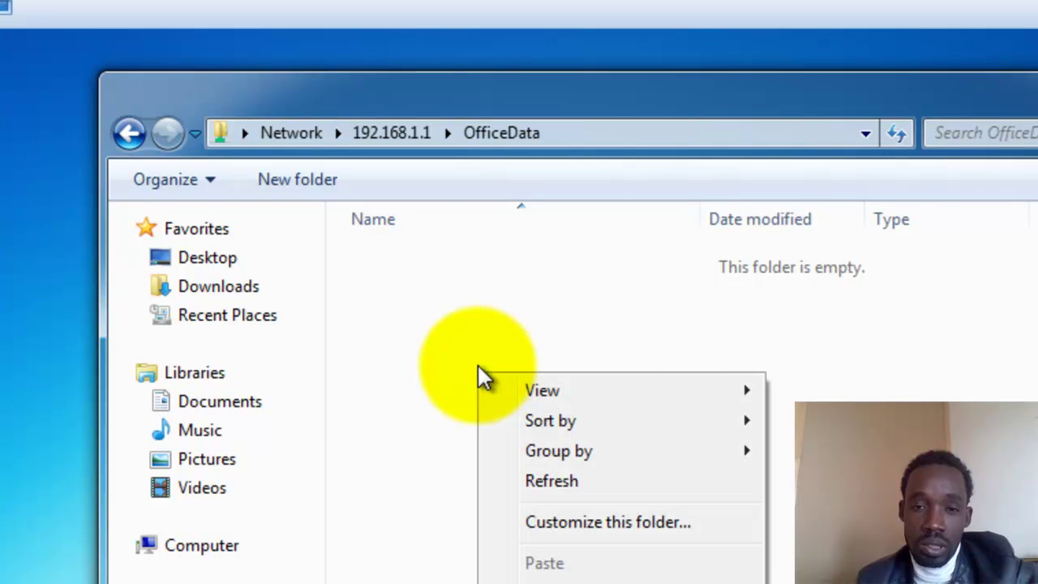
mouse_move(734, 583)
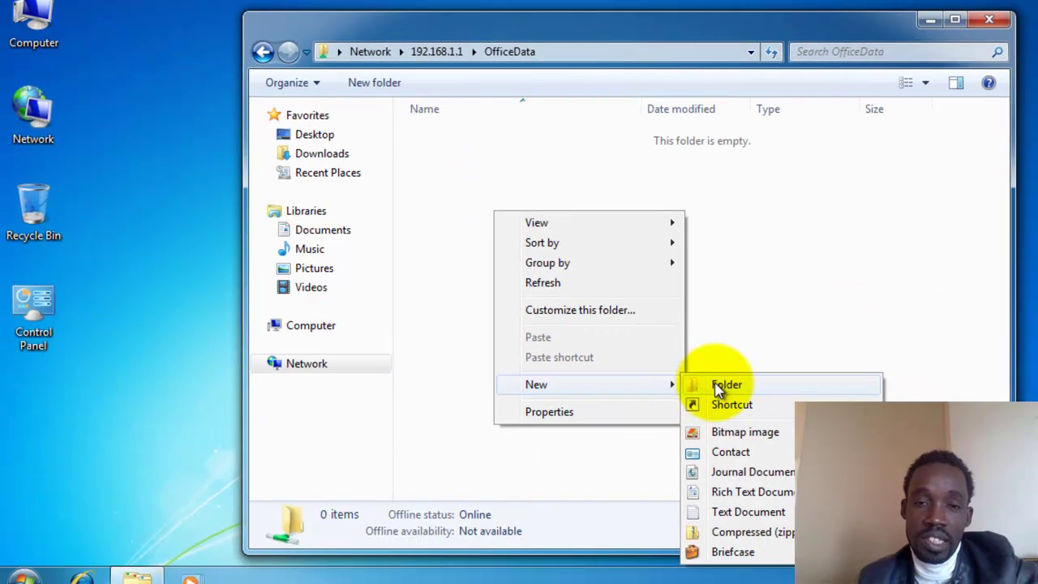
left_click(724, 385)
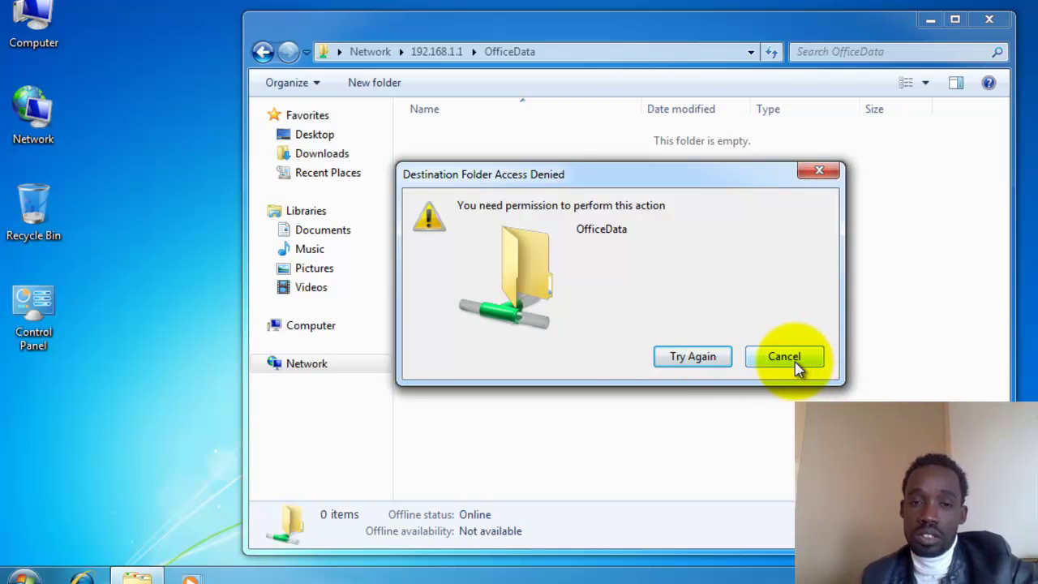
left_click(796, 366)
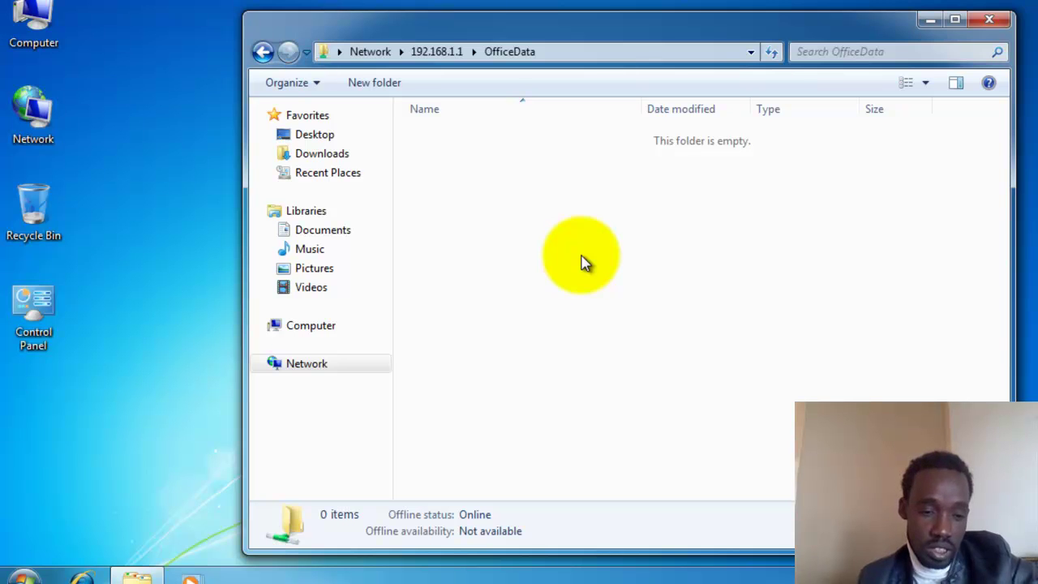
left_click(989, 21)
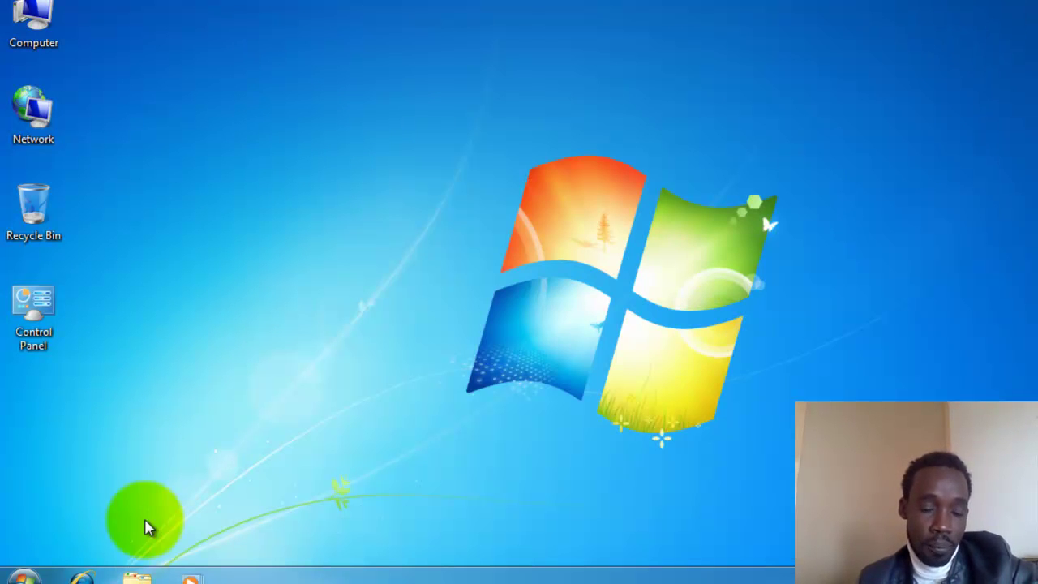
Step: Switch to the Windows Server 2008 R2 VM and open its OfficeData folder
mouse_move(220, 578)
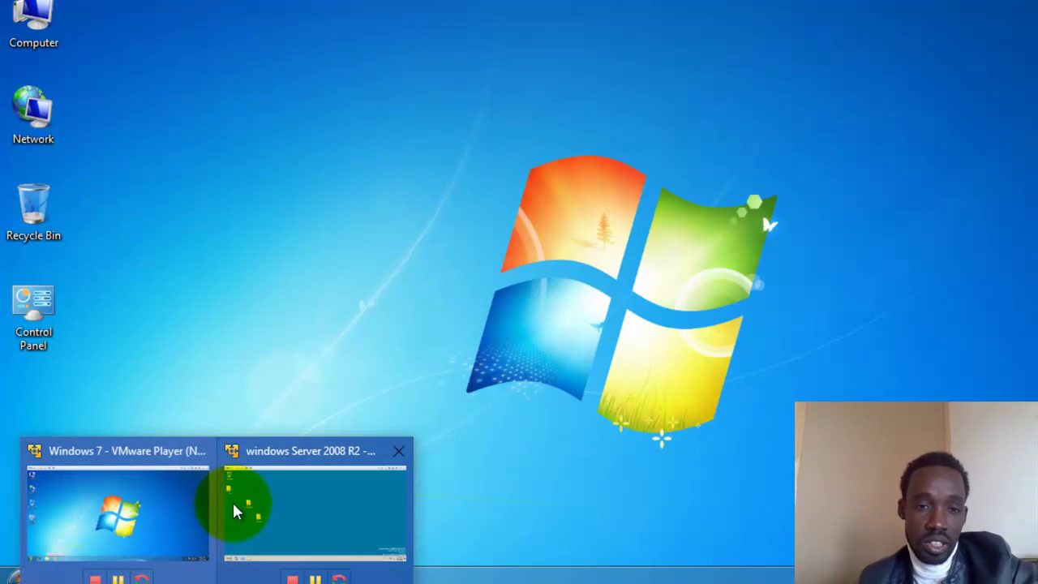
left_click(284, 511)
left_click(168, 199)
double_click(168, 199)
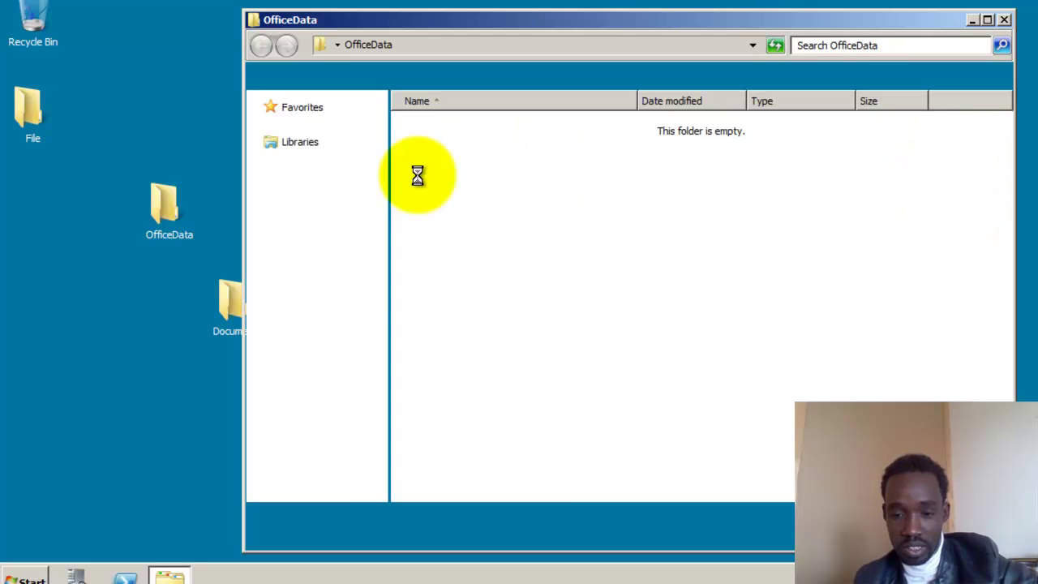
Step: On the server, create text document mfile, write 'this is for network users', save and close it
right_click(529, 256)
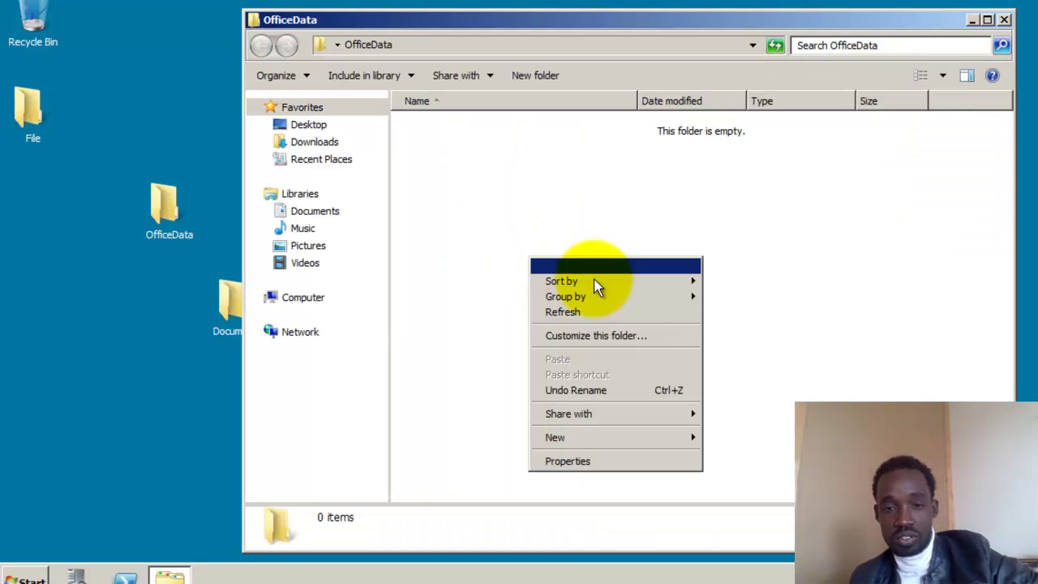
mouse_move(656, 439)
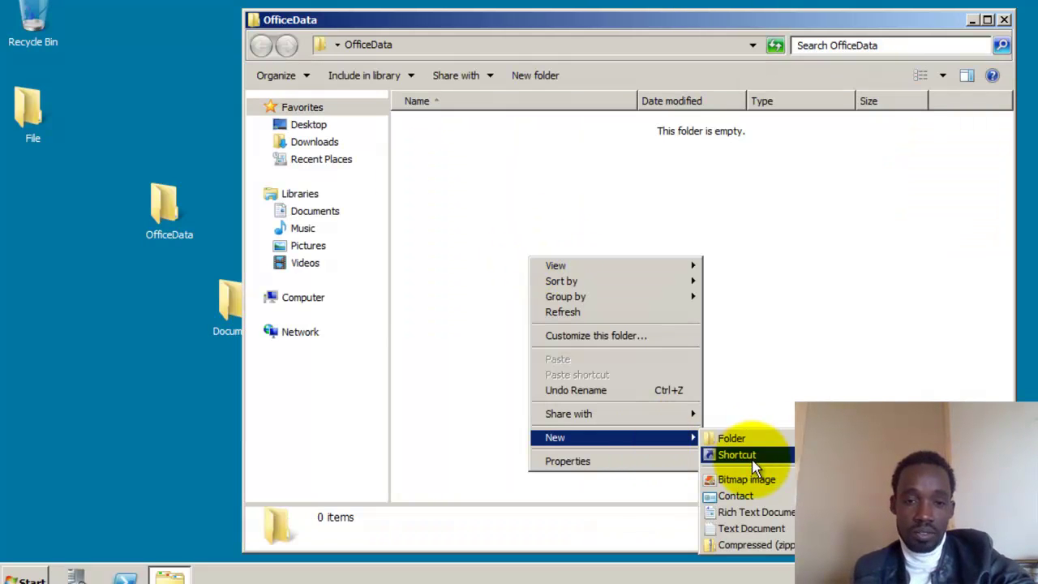
left_click(750, 529)
type("mfile")
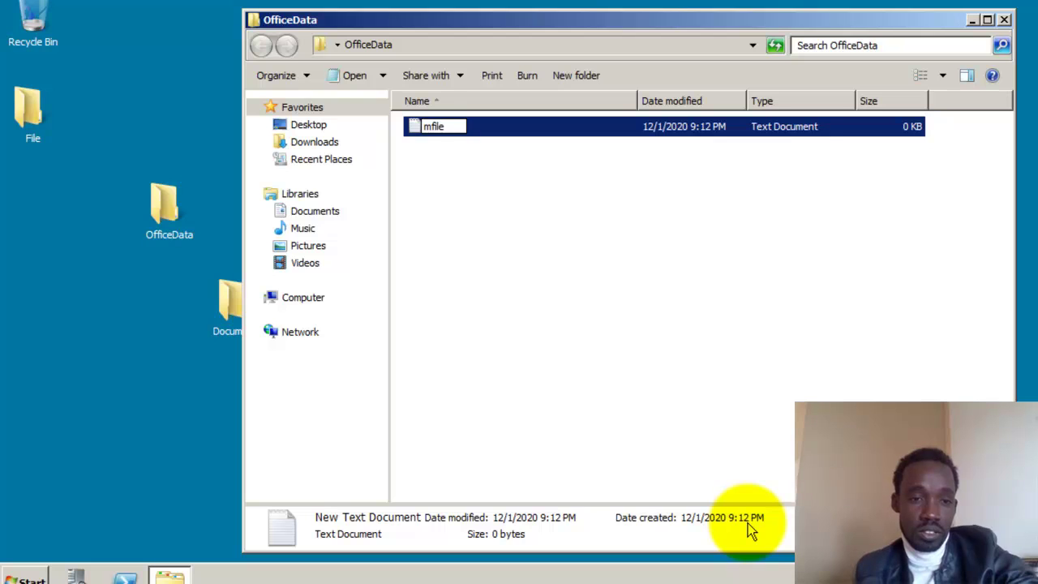
key("Return")
key("Return")
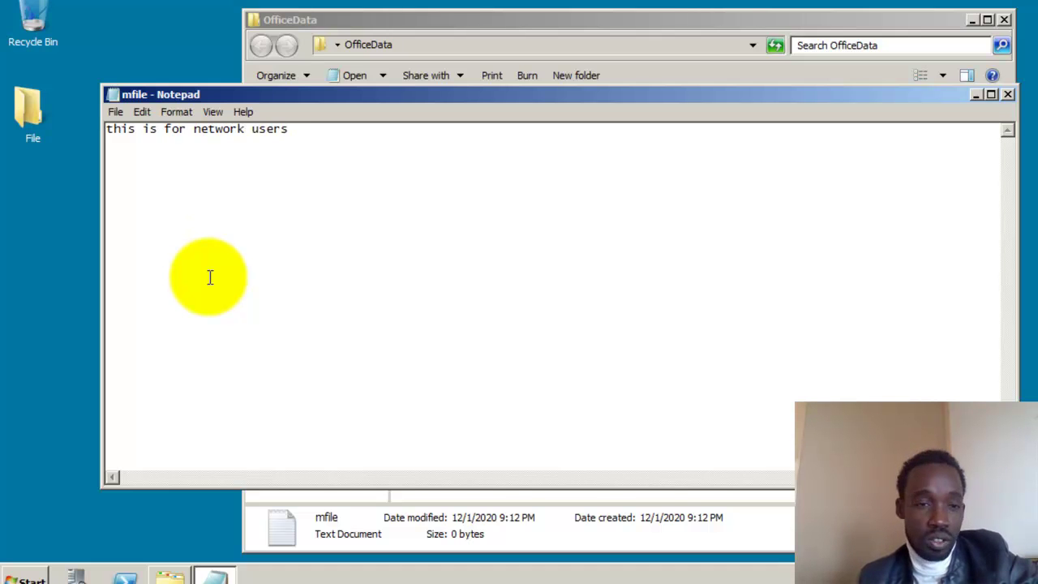
key("ctrl+s")
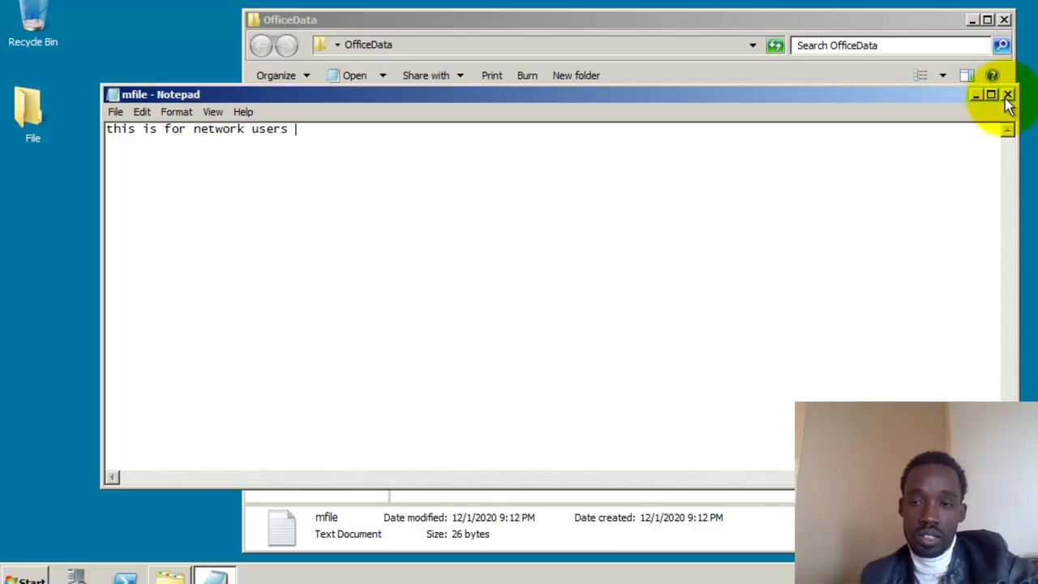
left_click(1008, 47)
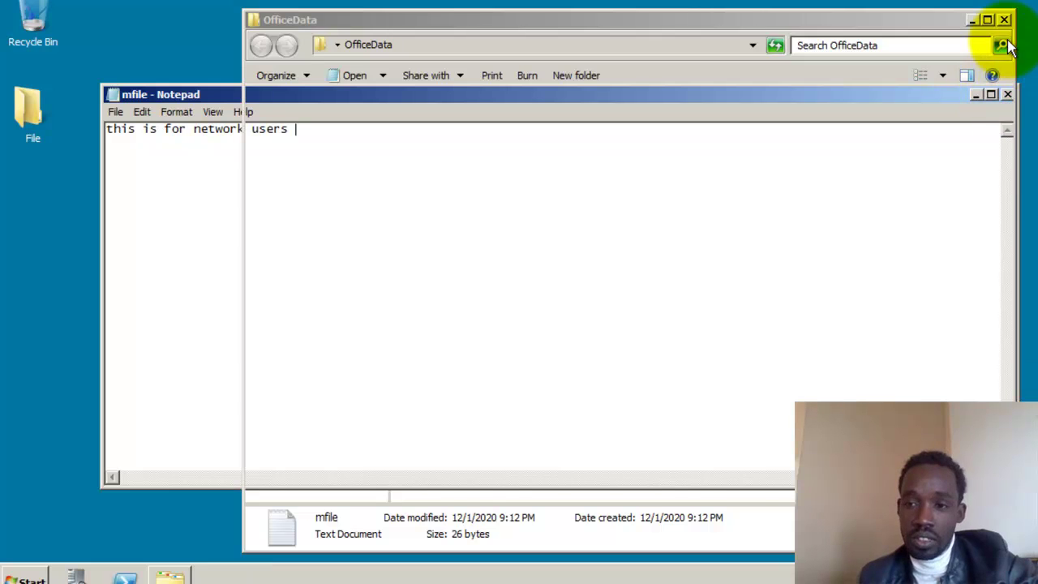
left_click(1009, 97)
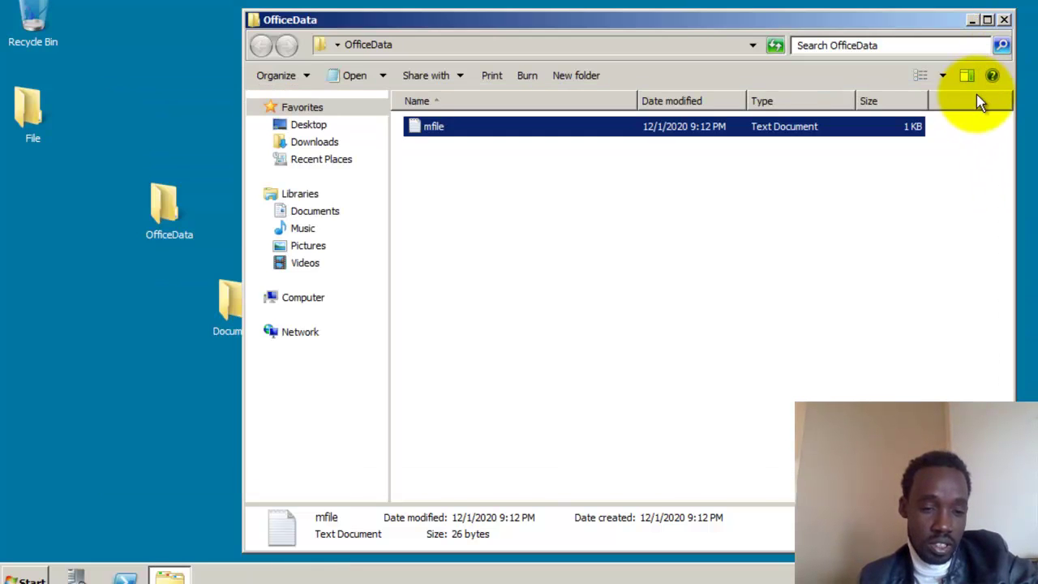
Step: From the Windows 7 client, browse \\domain to the OfficeData share and select mfile
left_click(972, 19)
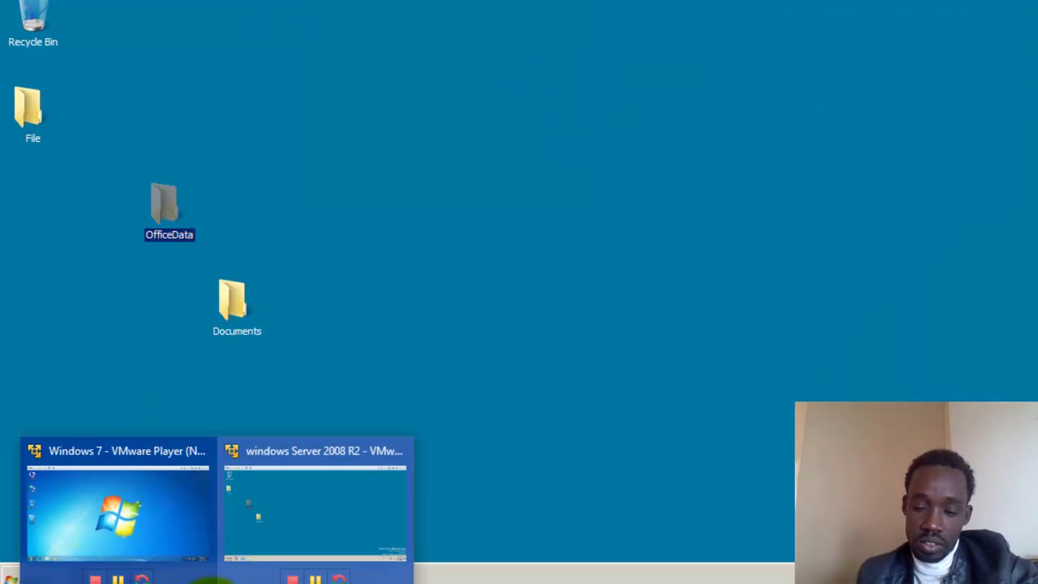
left_click(141, 506)
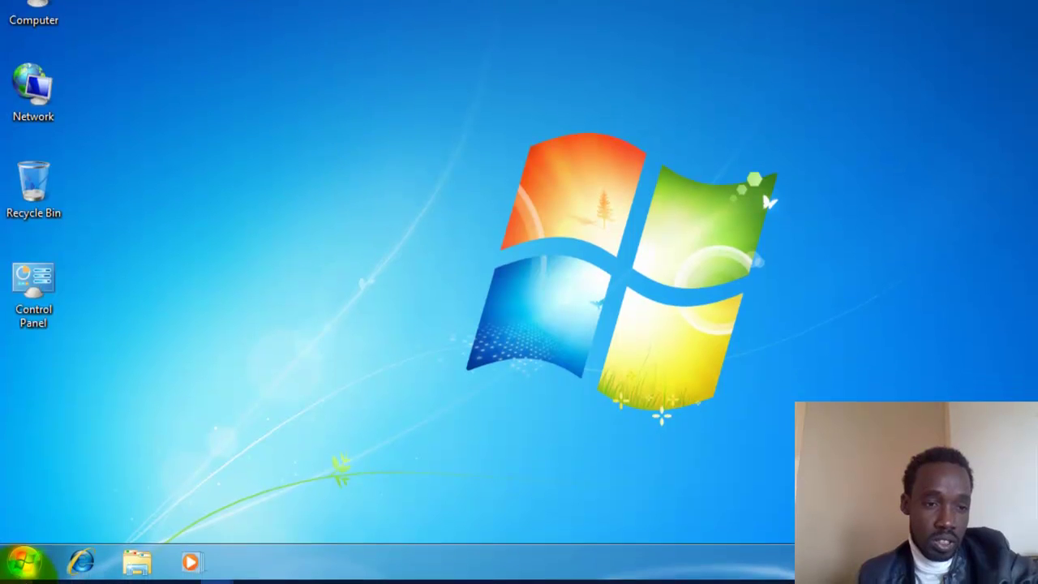
left_click(24, 576)
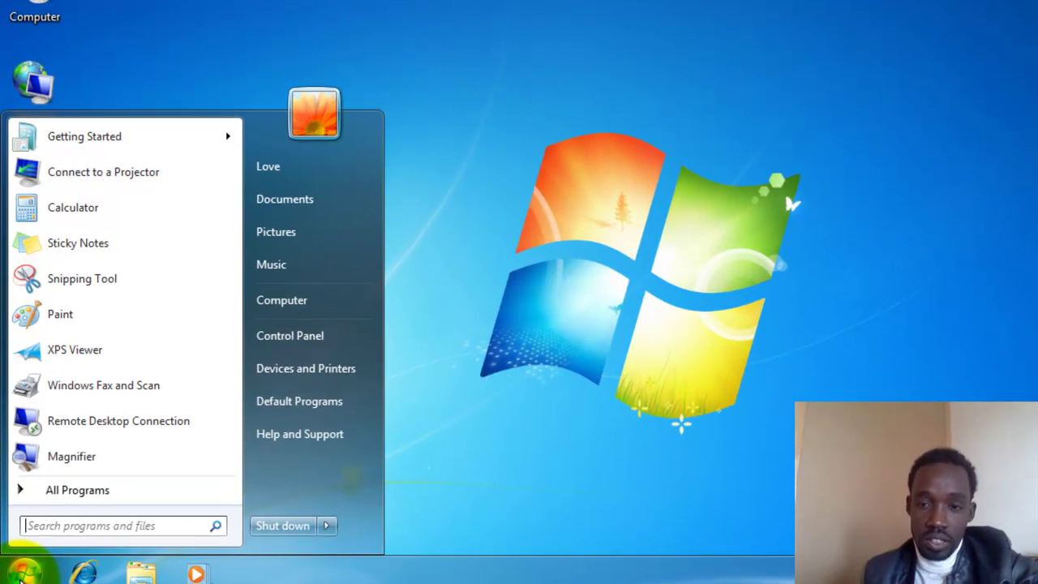
type("\\\\")
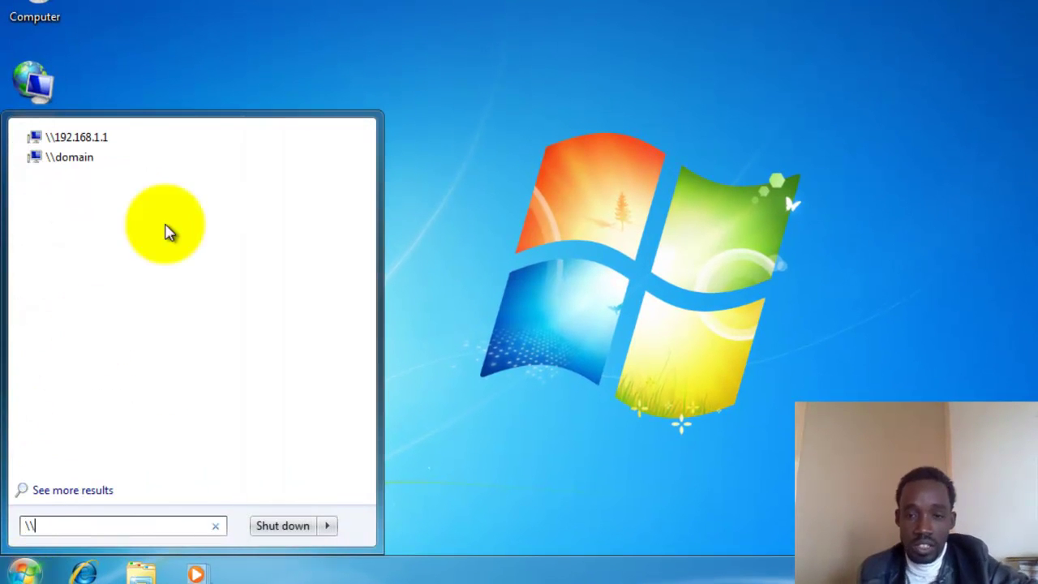
left_click(85, 157)
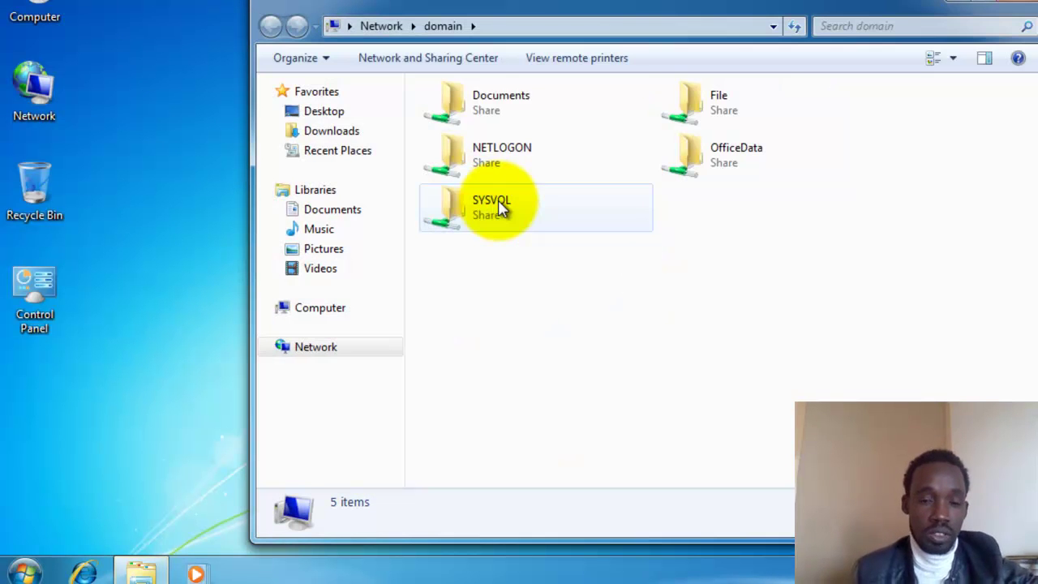
double_click(739, 149)
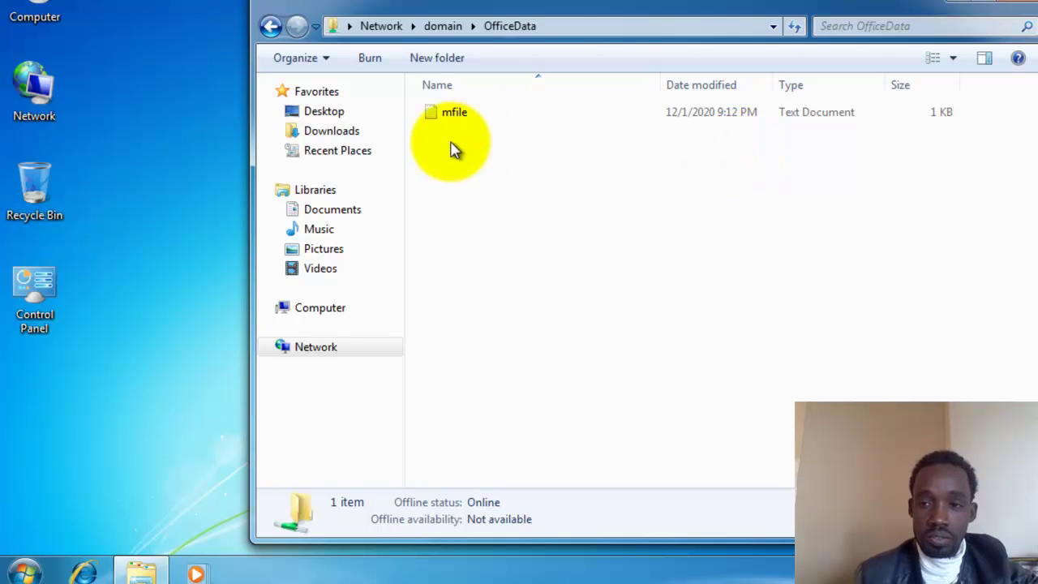
left_click(452, 117)
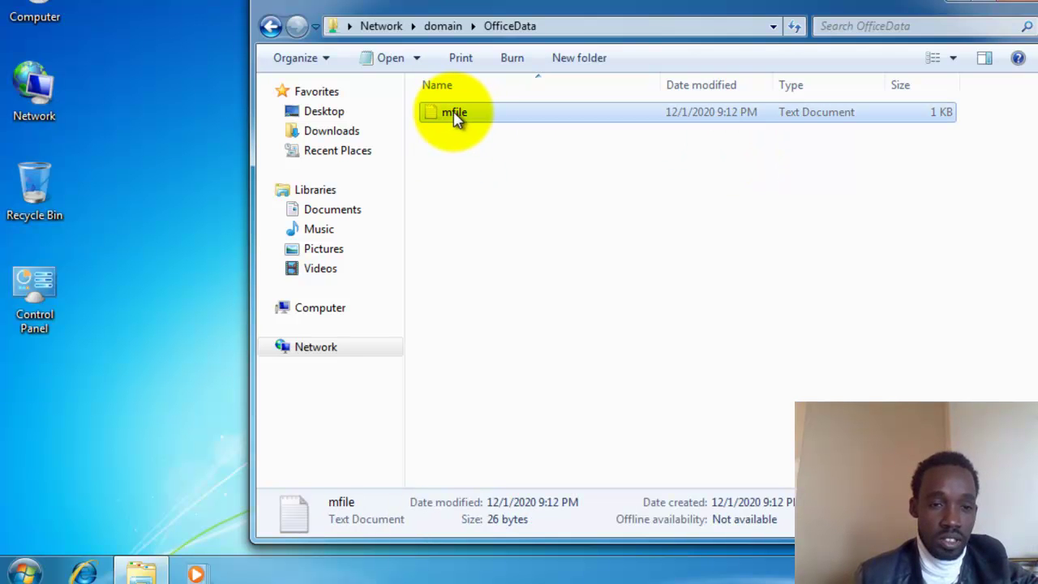
Step: Open mfile, append 'i have added some content to it', and close Notepad to reach the save prompt
double_click(457, 118)
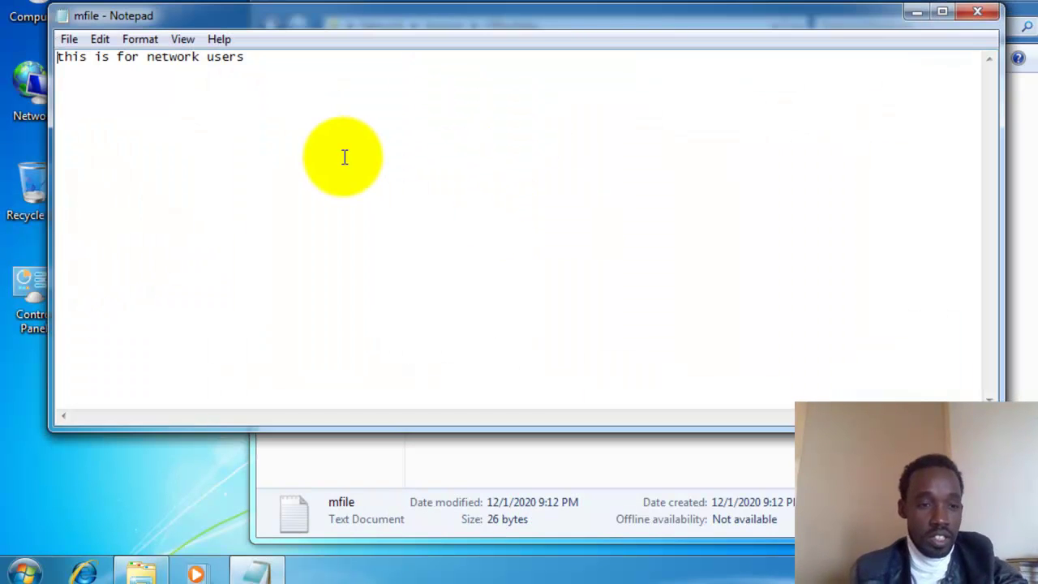
left_click(254, 60)
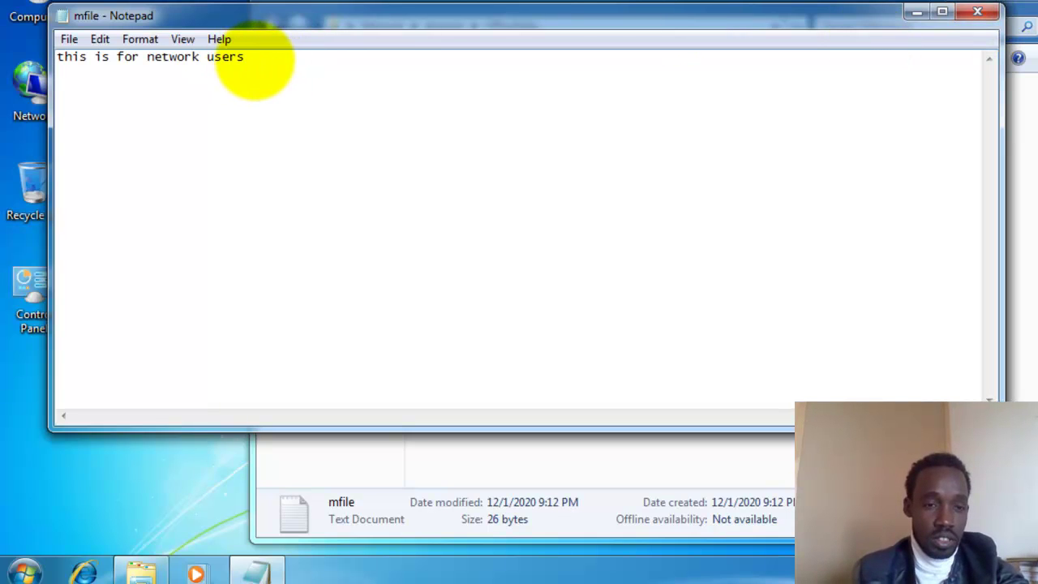
type("i have add")
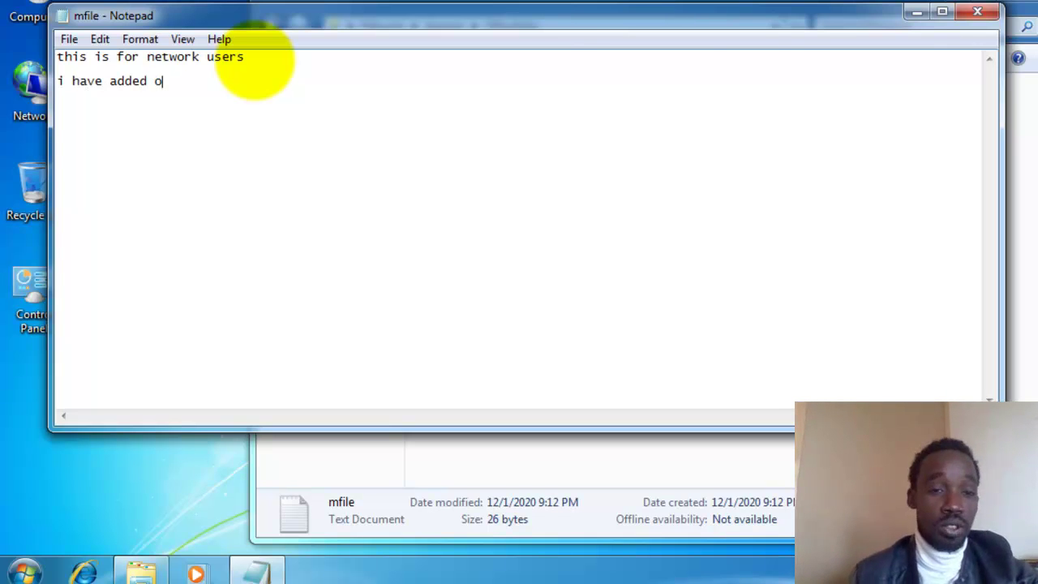
type("ed some content to it")
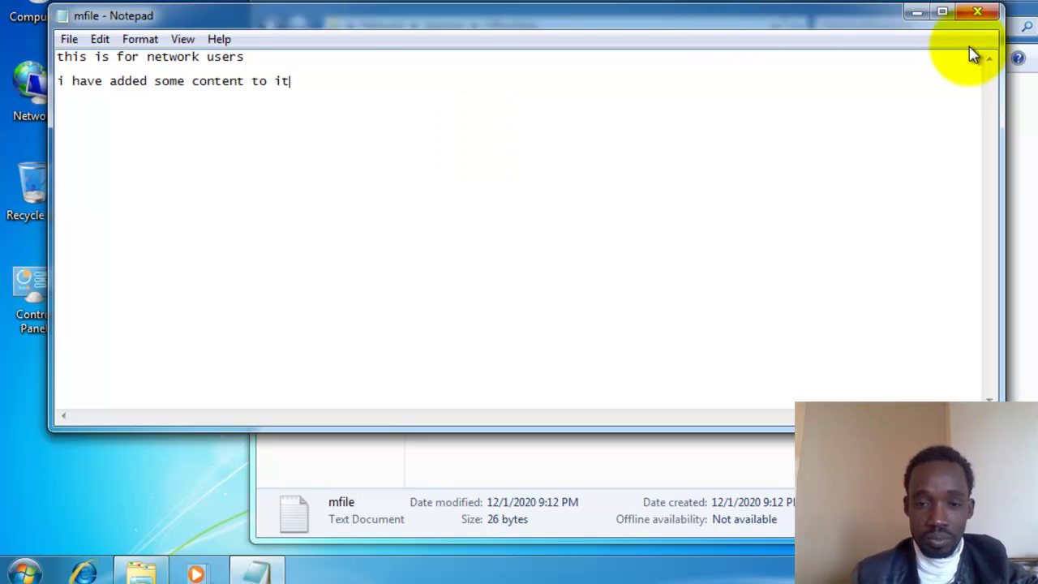
left_click(977, 11)
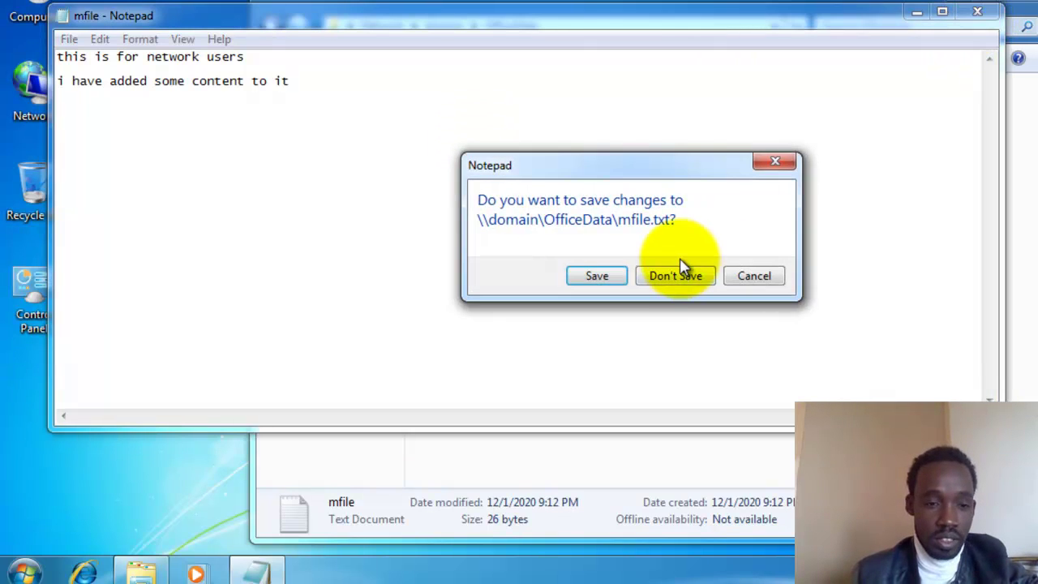
Step: Choose to save the changes under the name mfile, but decline replacing mfile.txt
left_click(597, 276)
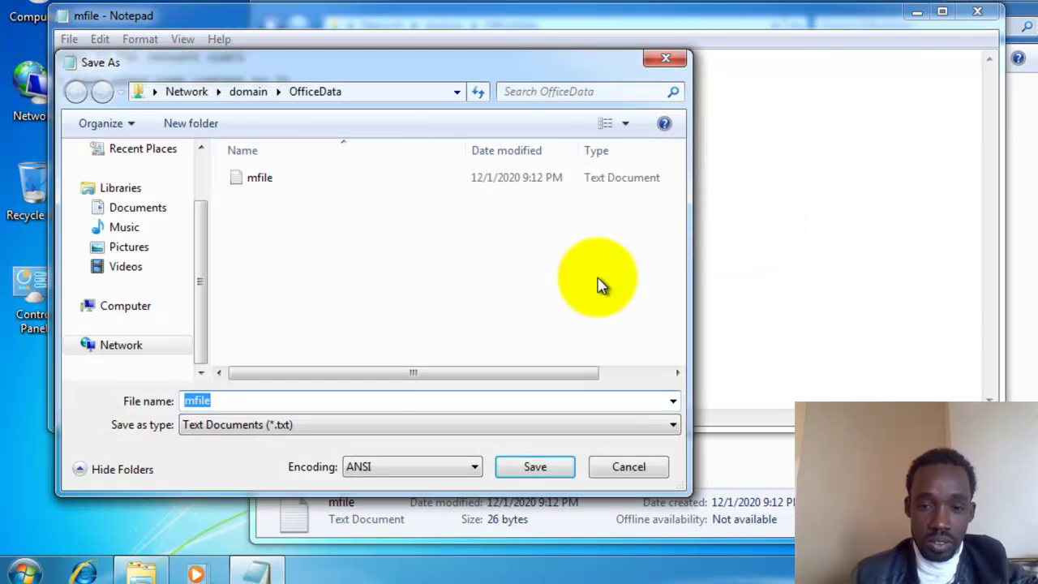
left_click(536, 469)
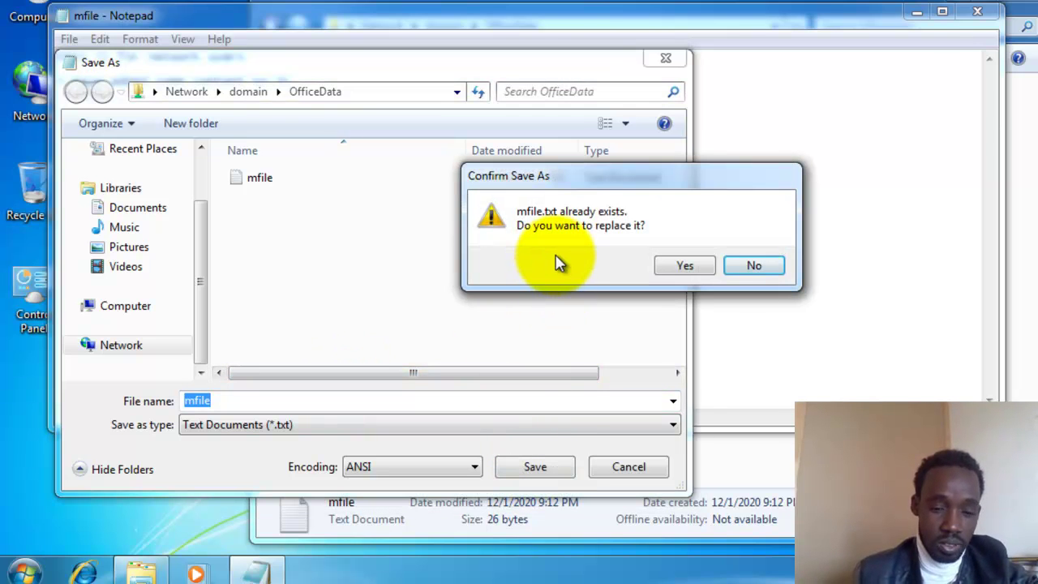
left_click(754, 266)
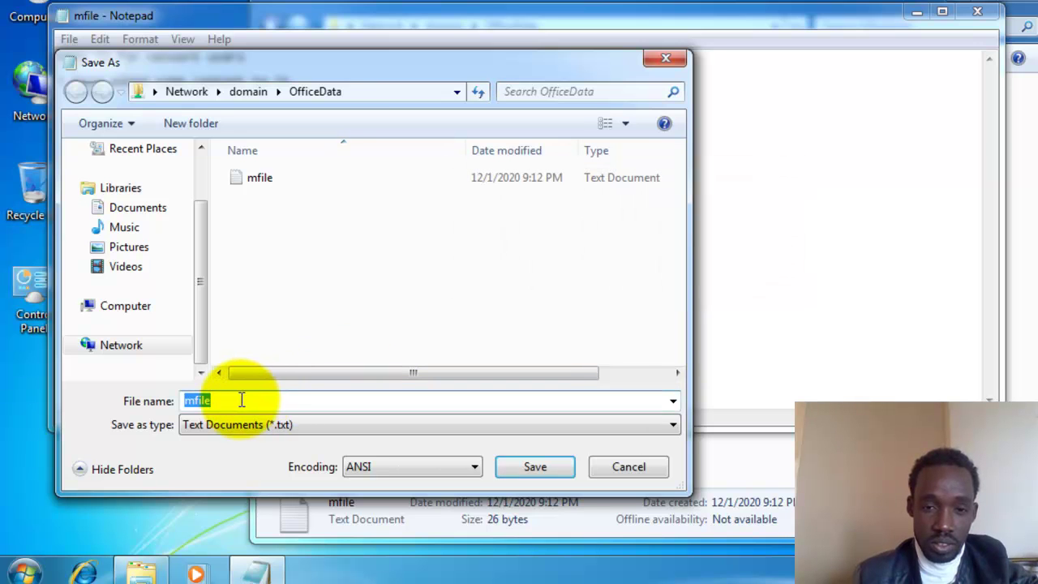
Step: Try saving the note as mfilekk in OfficeData and answer the permission warnings
left_click(216, 400)
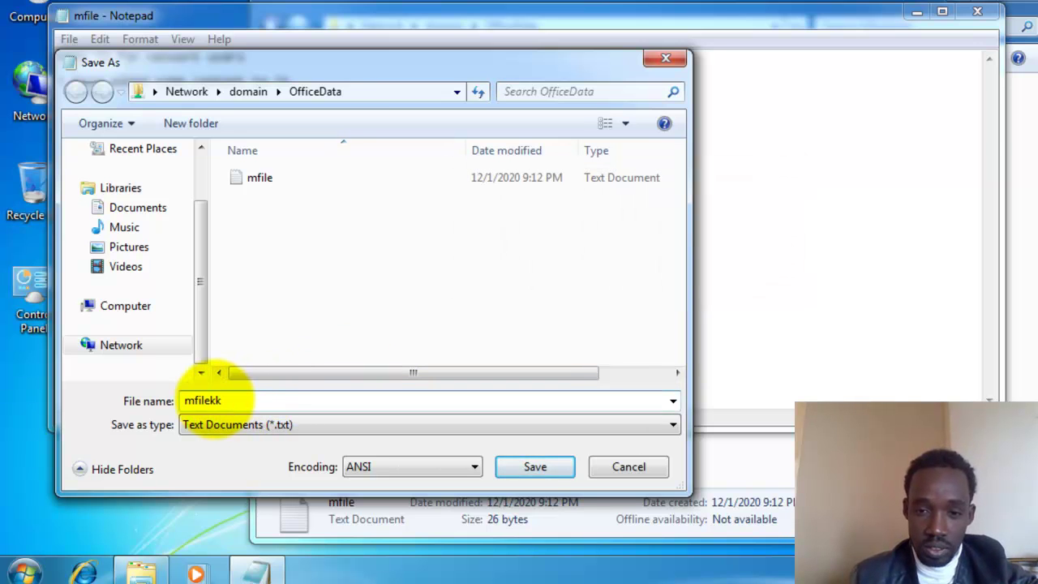
type("kk")
left_click(536, 466)
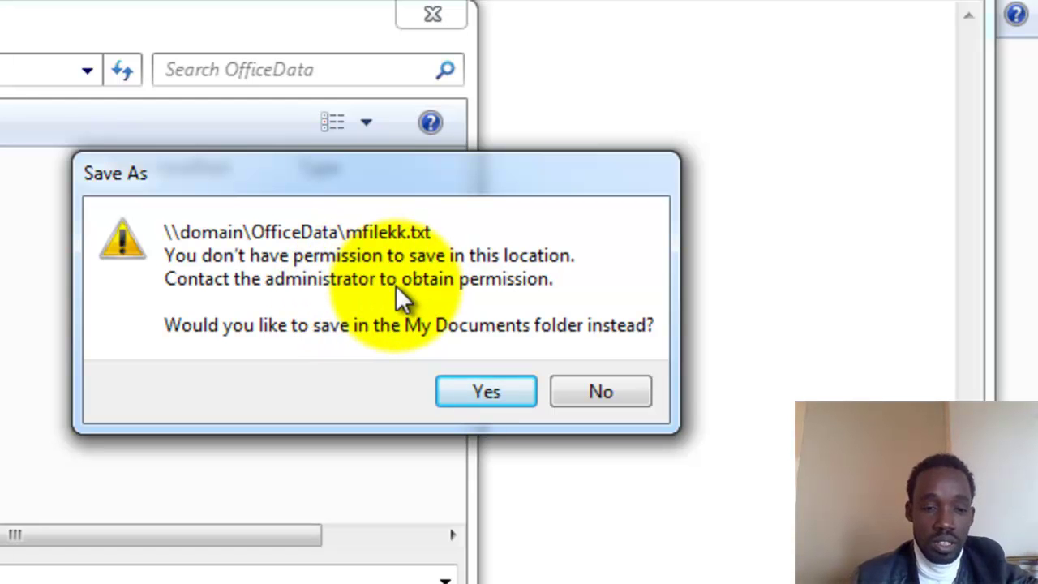
left_click(591, 393)
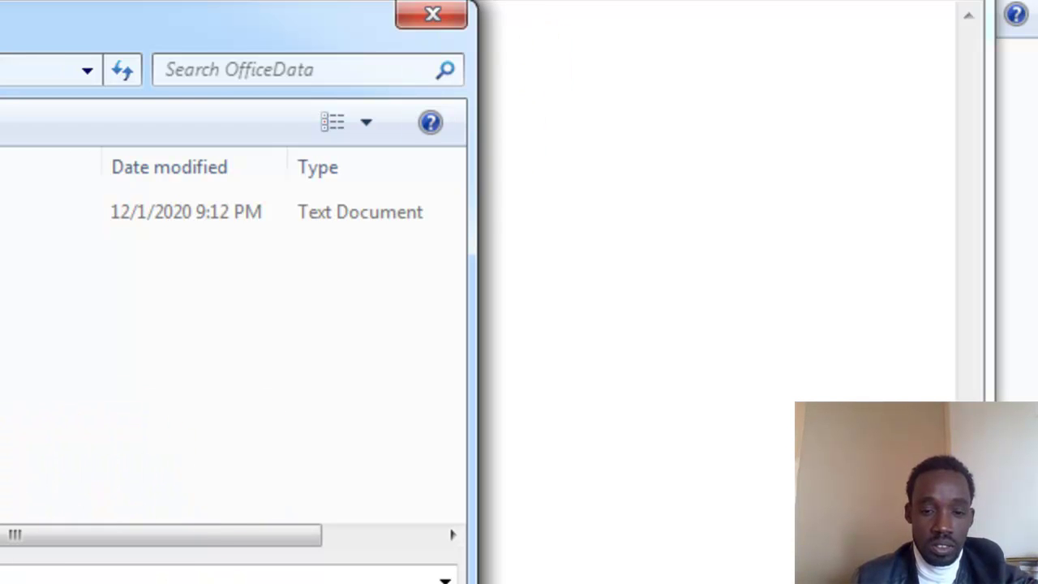
key("Return")
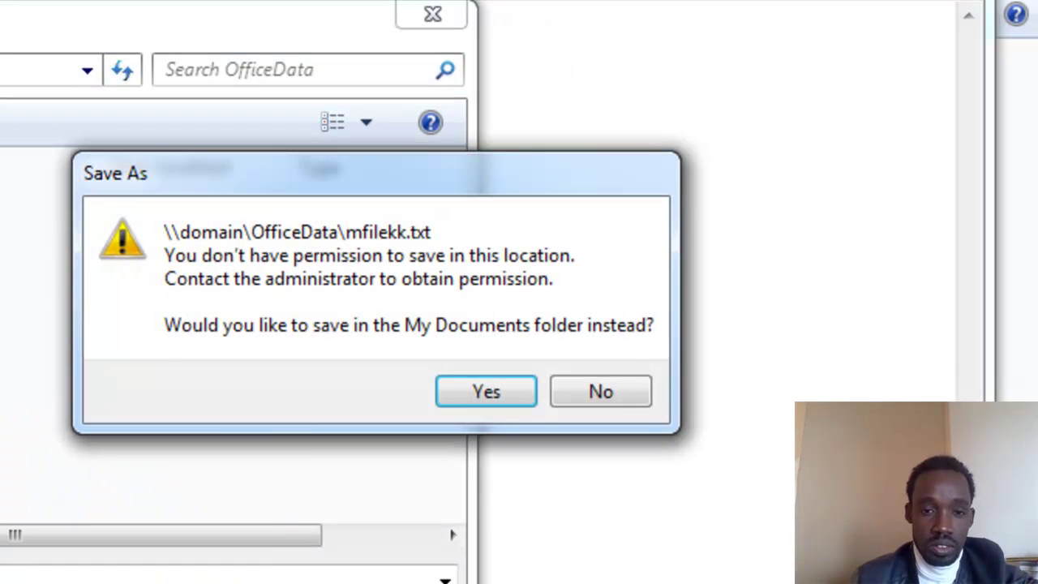
left_click(490, 384)
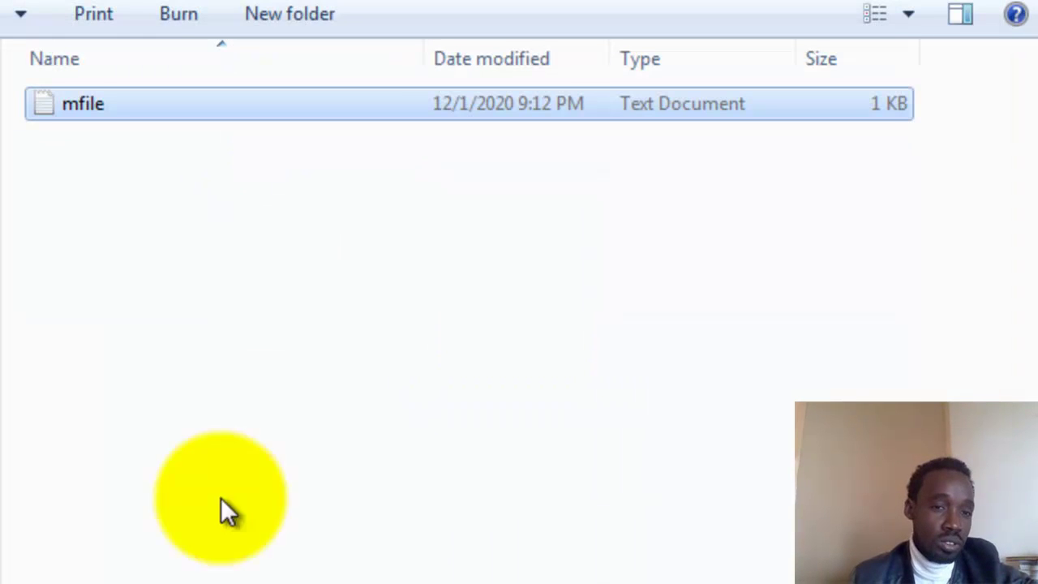
left_click(289, 344)
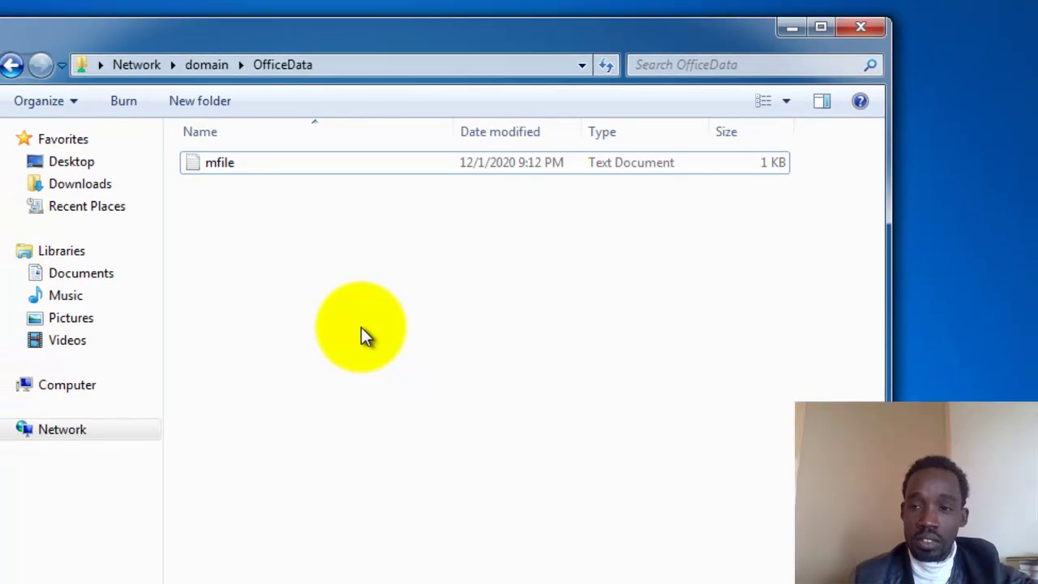
Step: Open mfile to confirm it reads, then close Notepad without changes
double_click(221, 153)
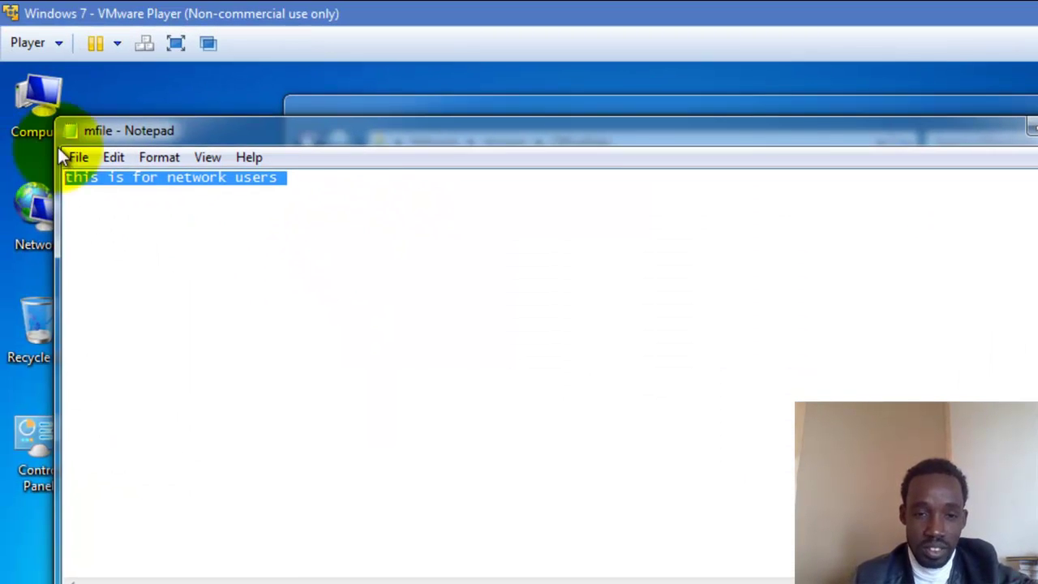
left_click(941, 174)
key("alt+F4")
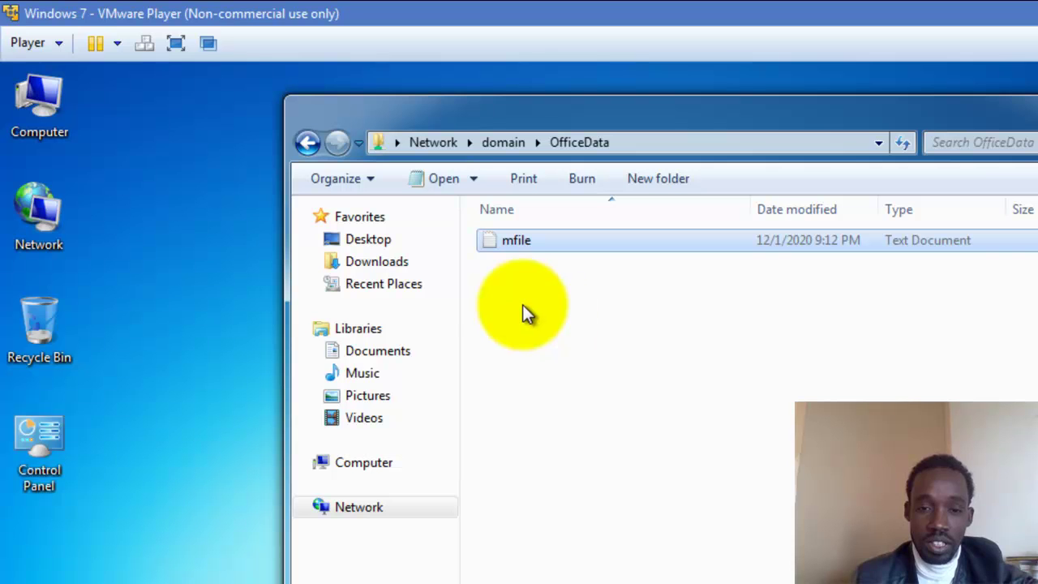
Step: Attempt to delete mfile, give up after File Access Denied, and close the OfficeData window
right_click(518, 240)
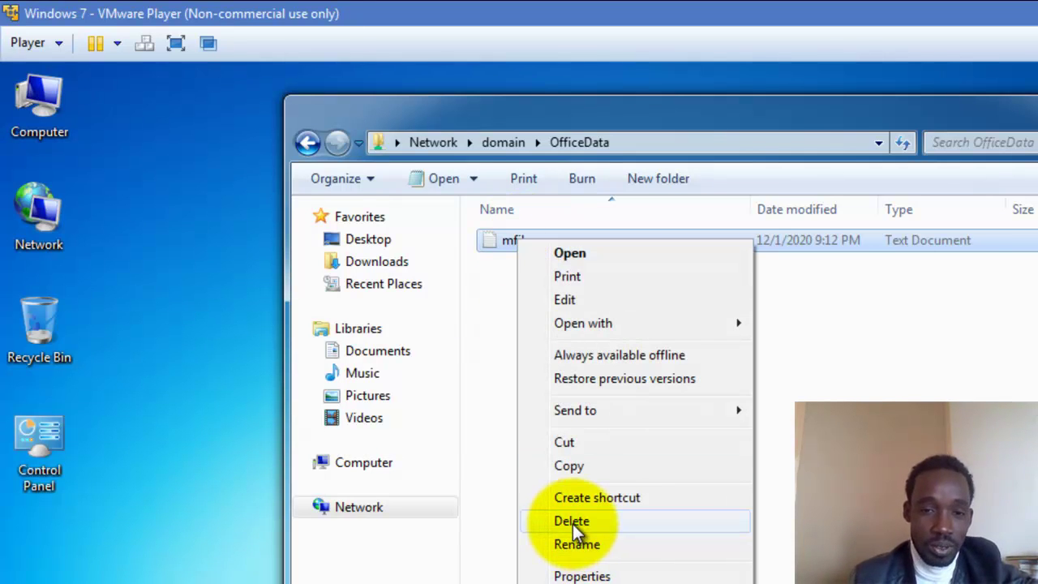
left_click(572, 522)
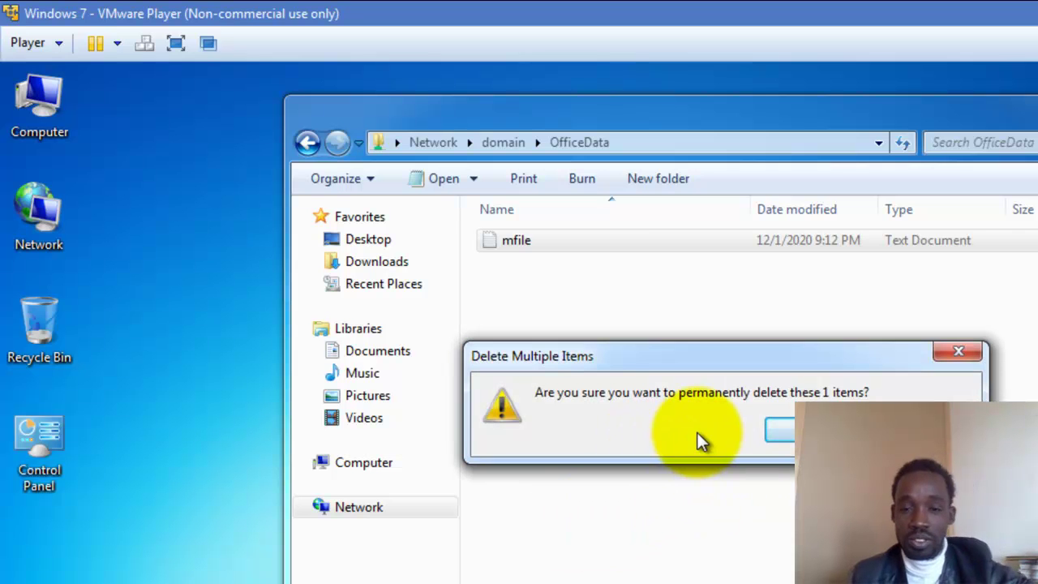
left_click(781, 433)
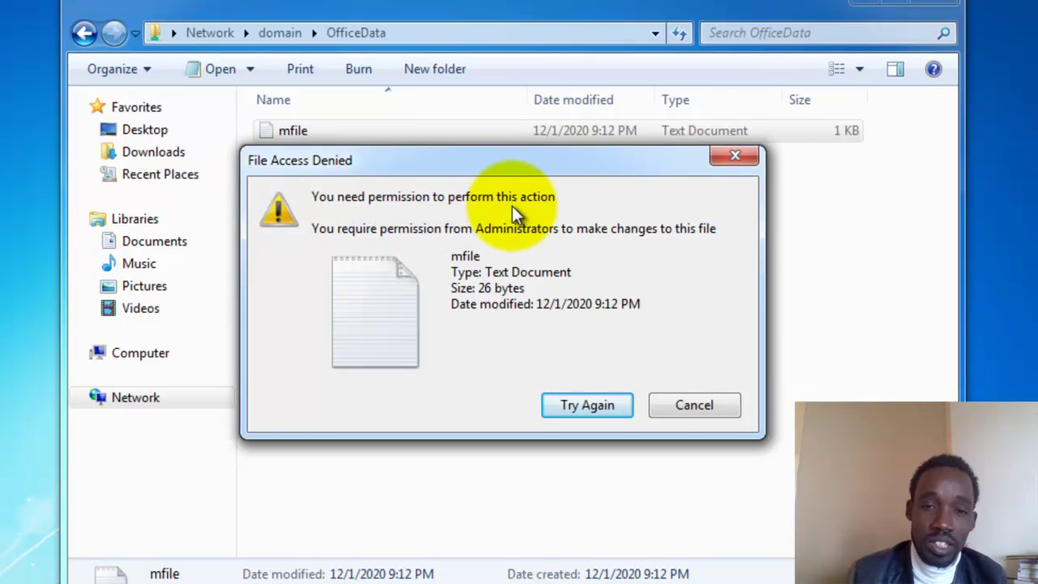
left_click(586, 408)
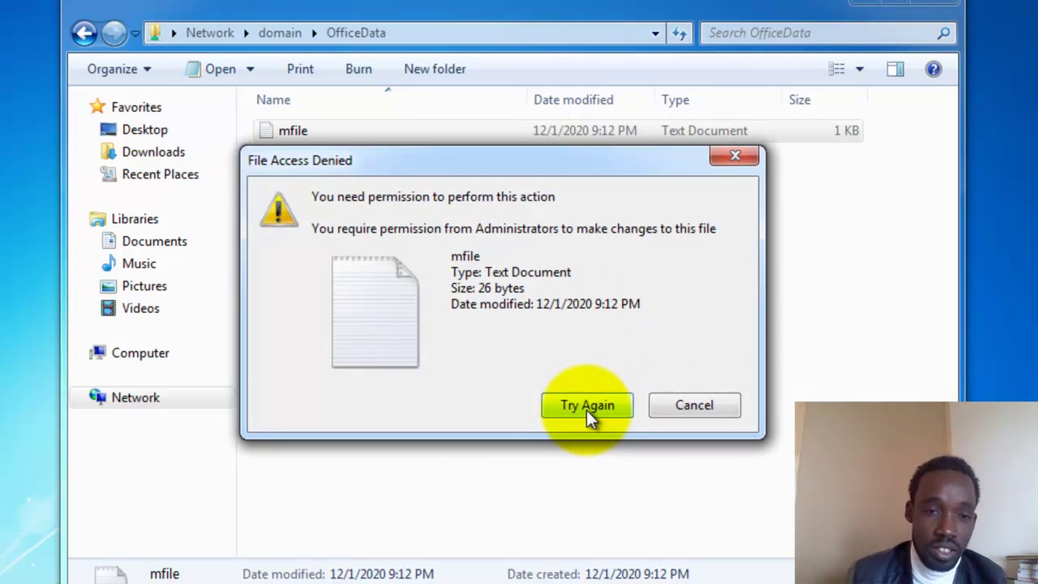
left_click(702, 409)
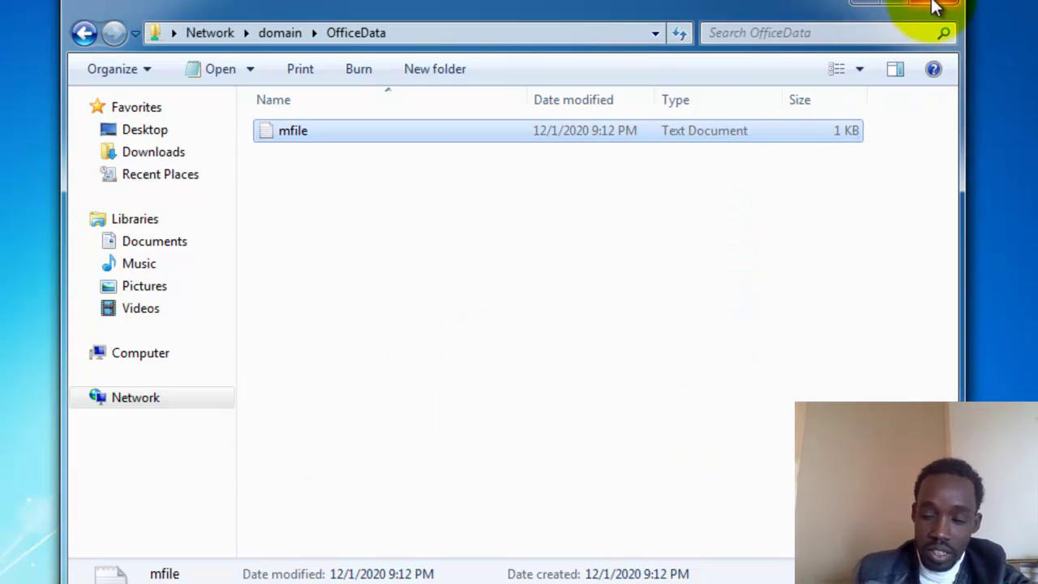
left_click(935, 9)
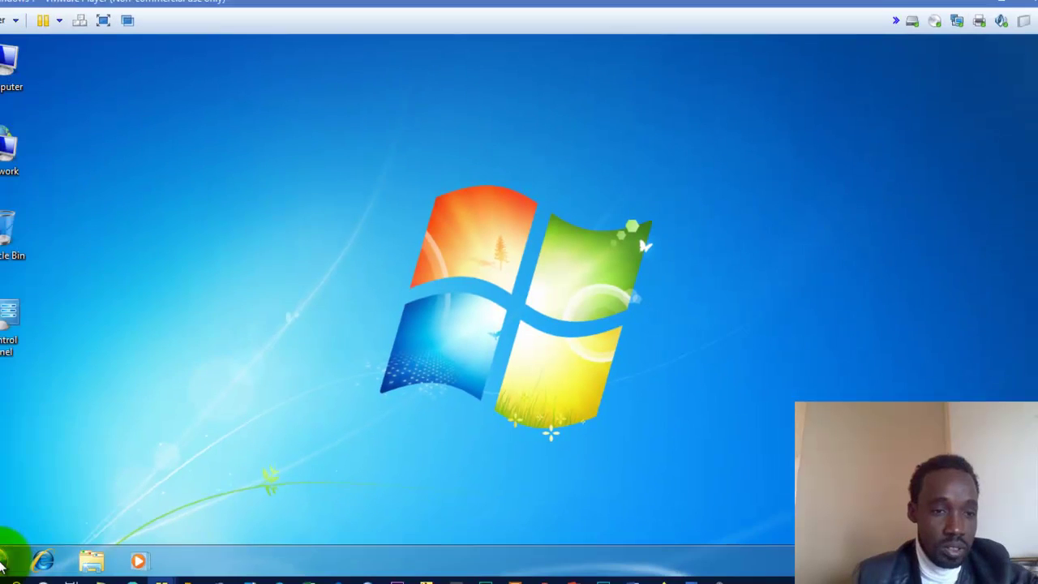
Step: Open the \\domain server's Documents share from the Start search
left_click(16, 551)
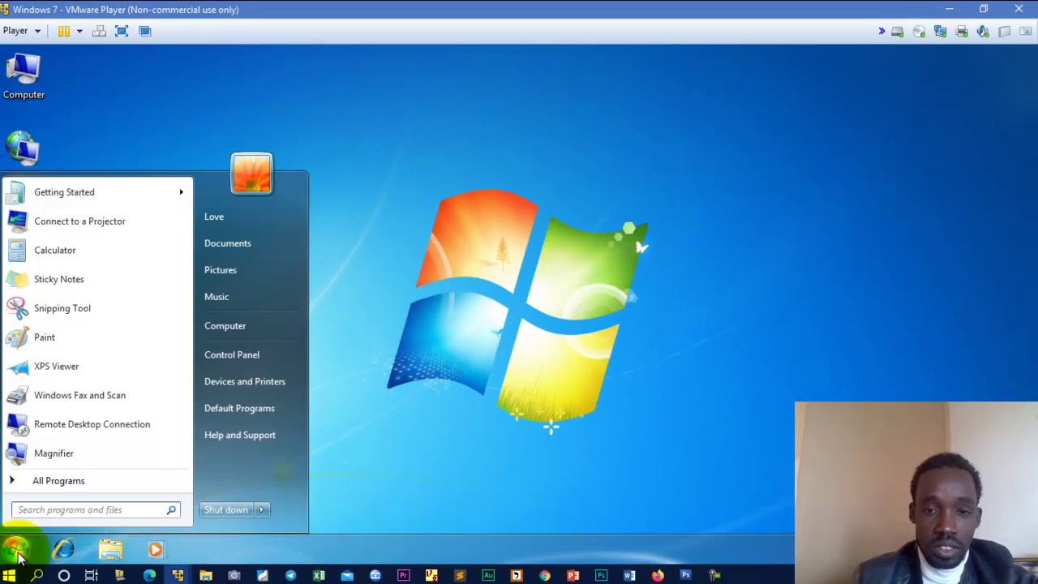
type("\\")
key("BackSpace")
type("\\\\")
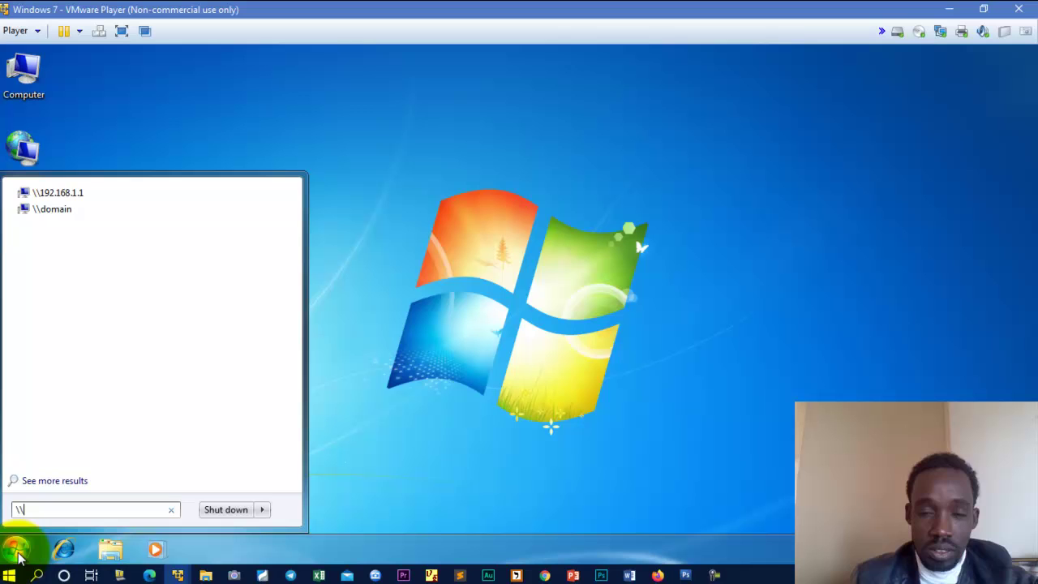
left_click(58, 210)
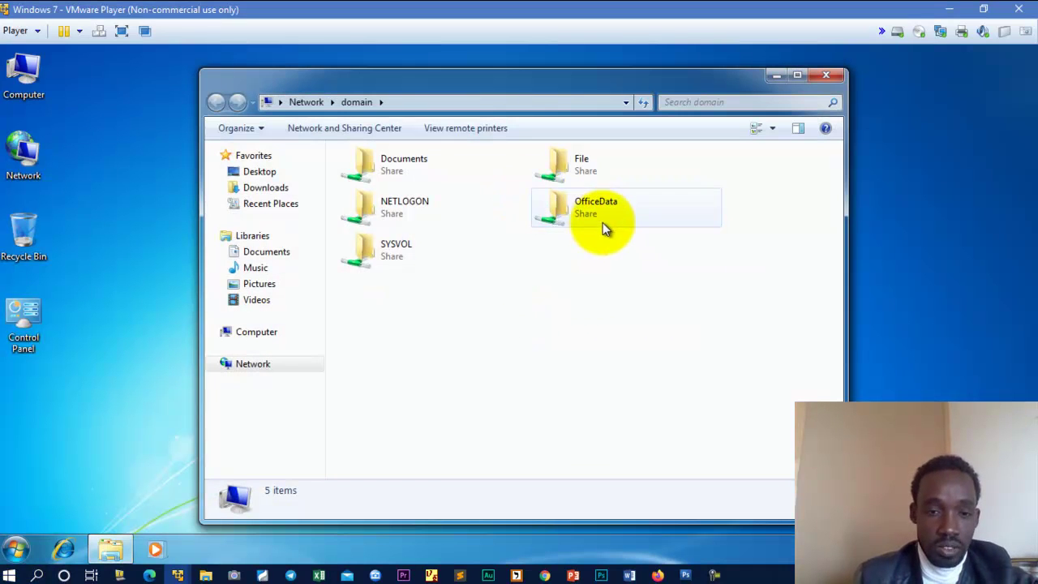
double_click(412, 168)
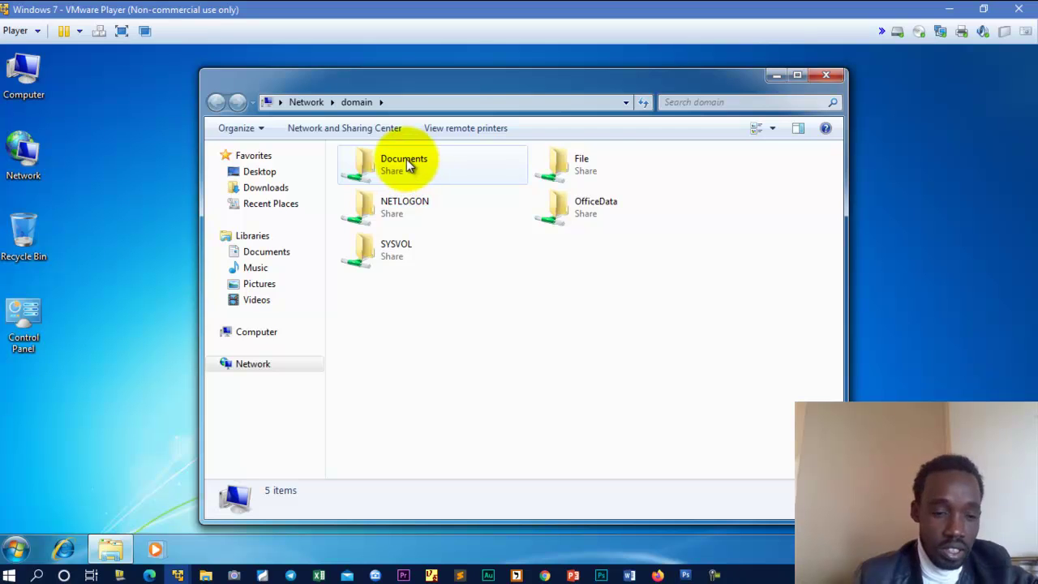
Step: Check the empty share's context menu for file options, then minimize the window
right_click(417, 249)
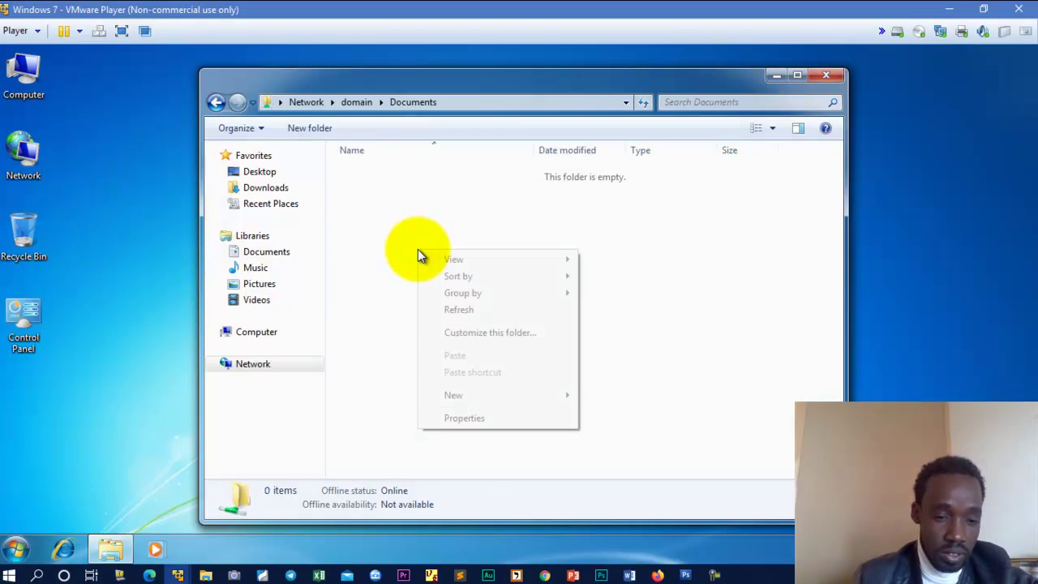
left_click(376, 260)
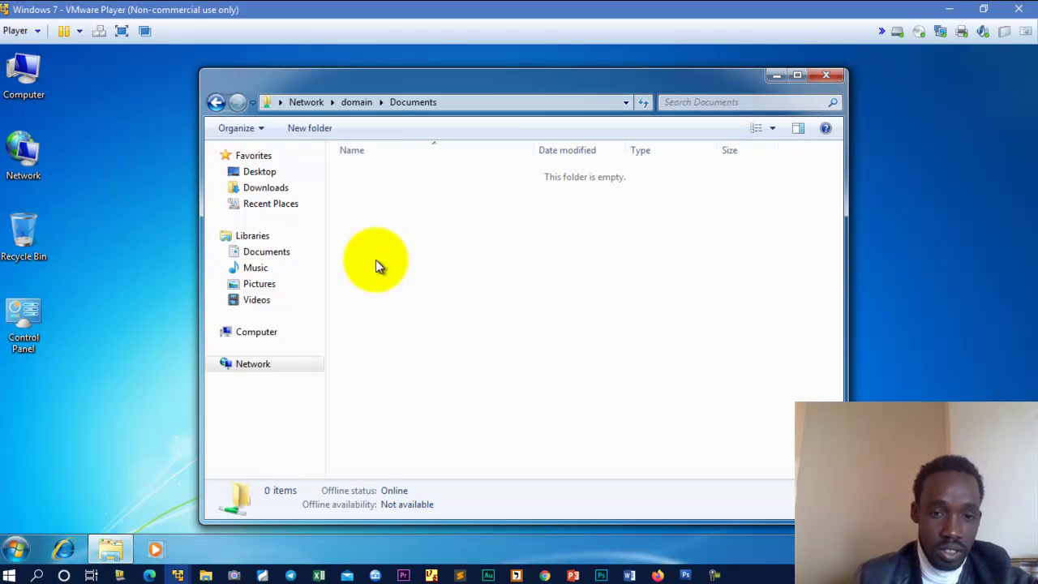
left_click(114, 549)
Step: On the Windows Server machine, create a new text document named Data in Documents
left_click(177, 574)
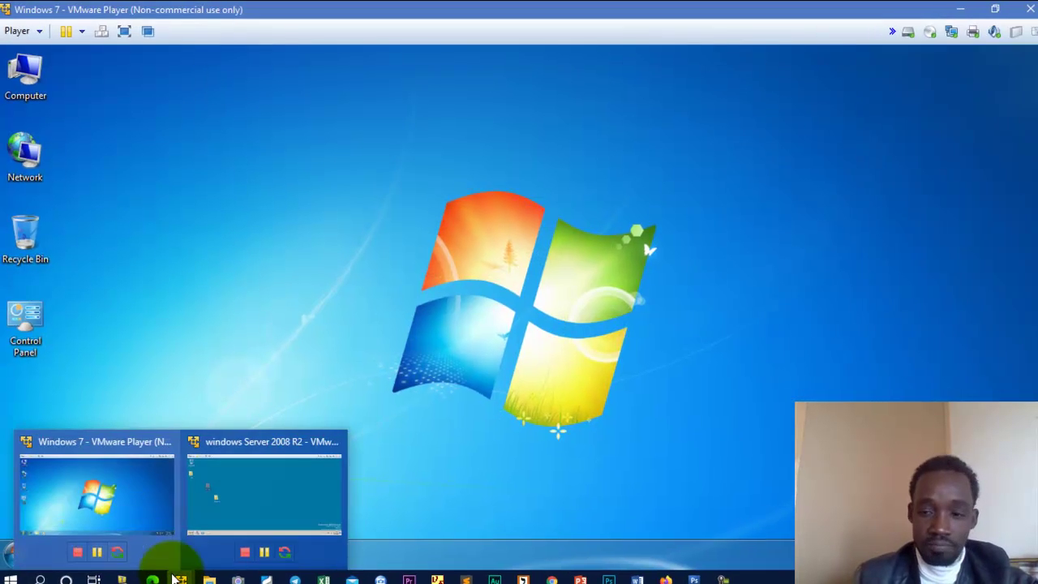
left_click(246, 507)
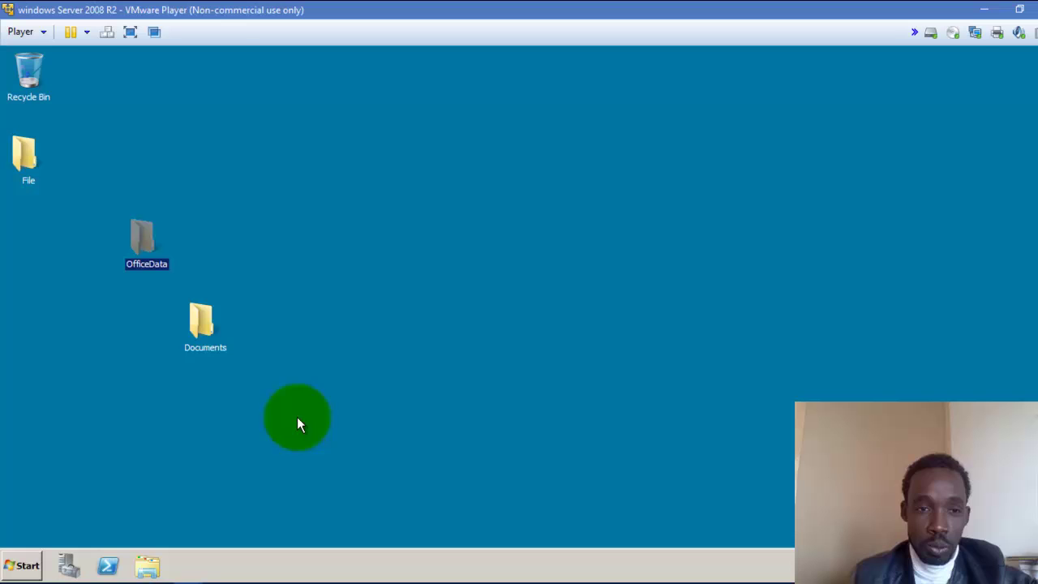
double_click(203, 312)
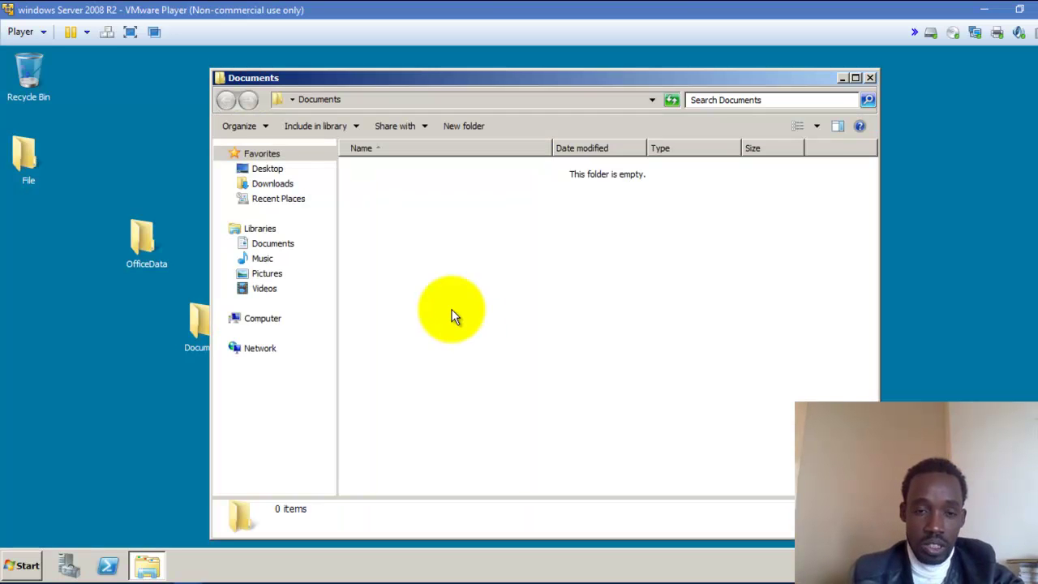
right_click(452, 315)
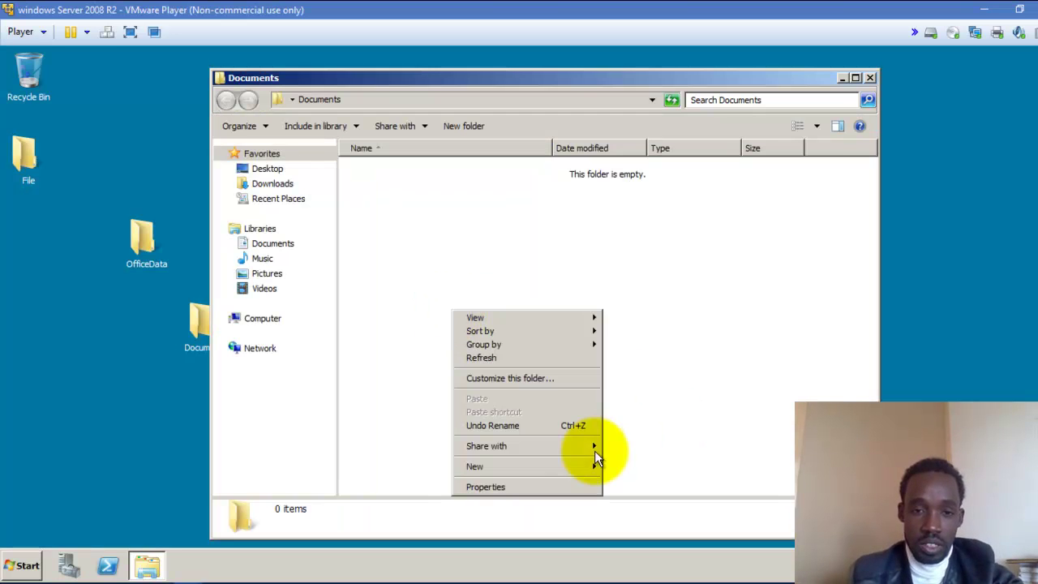
mouse_move(560, 467)
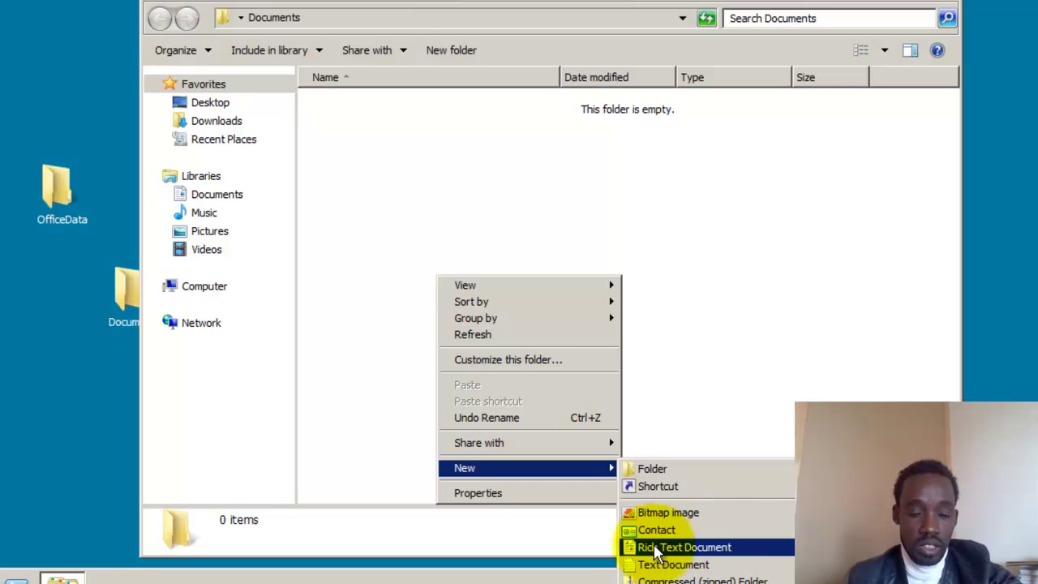
left_click(653, 564)
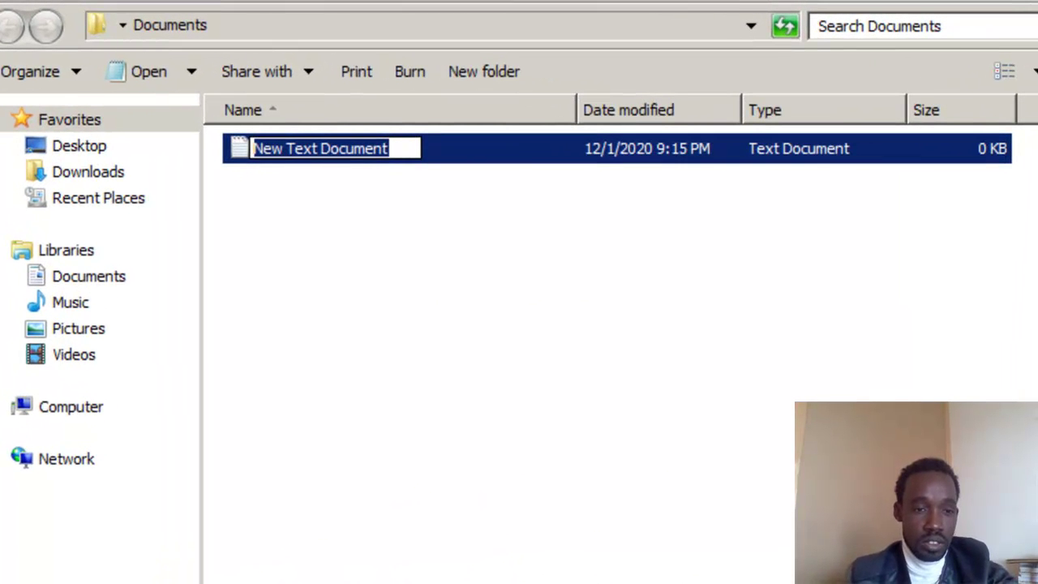
type("Data")
key("Return")
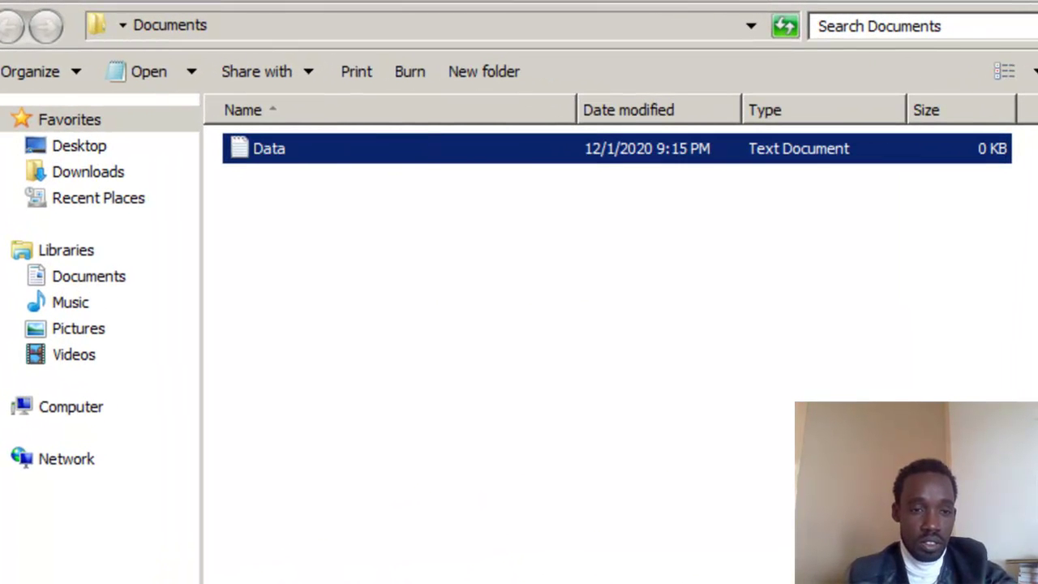
Step: Open Data in Notepad and type "this is network data files"
key("Return")
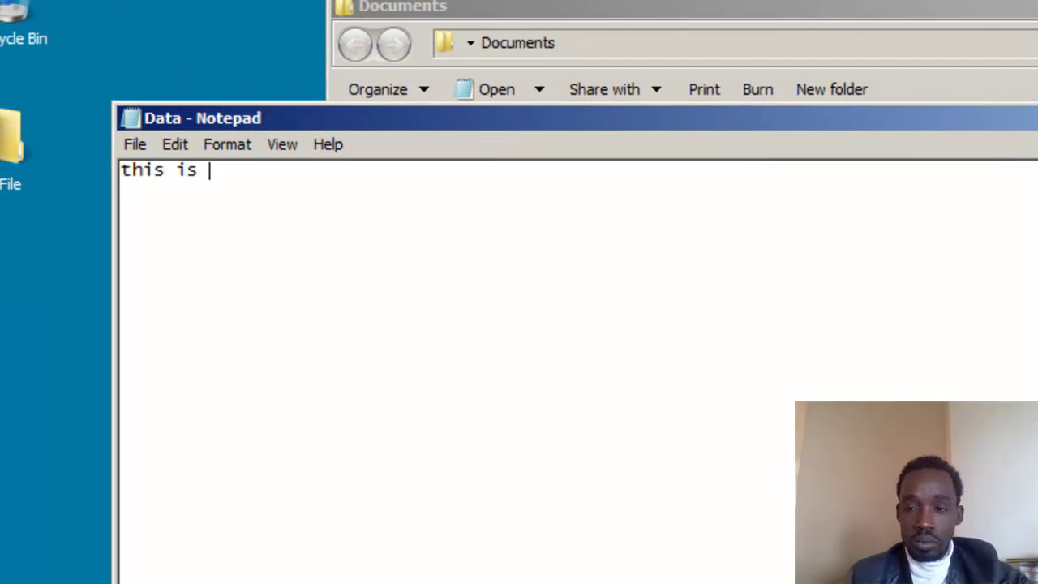
type("this is new")
key("BackSpace")
type("twork data f")
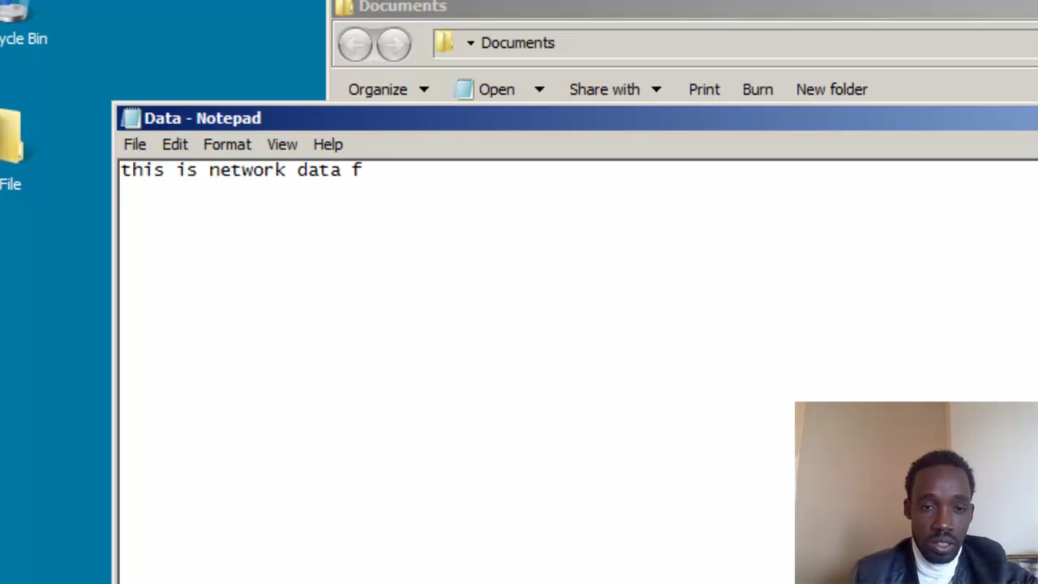
type("iles")
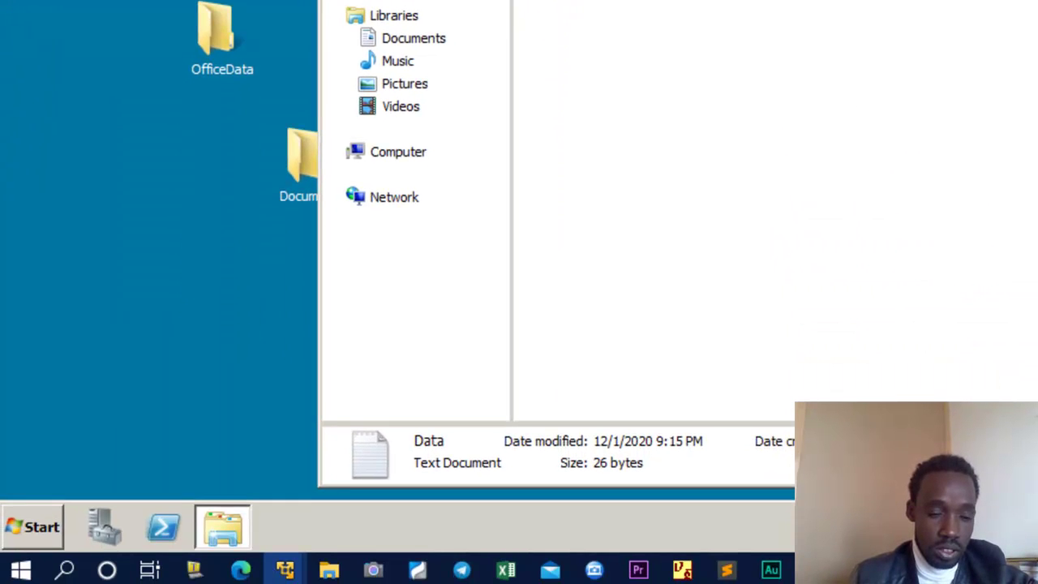
Step: Switch to the Windows 7 client and open Data from the \\domain Documents share
key("super+d")
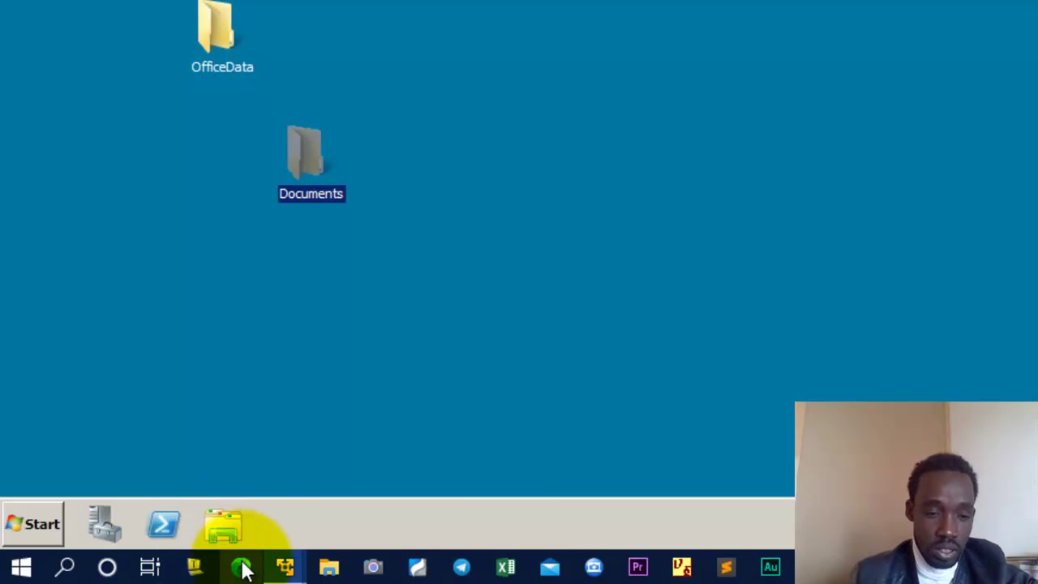
mouse_move(283, 571)
left_click(381, 410)
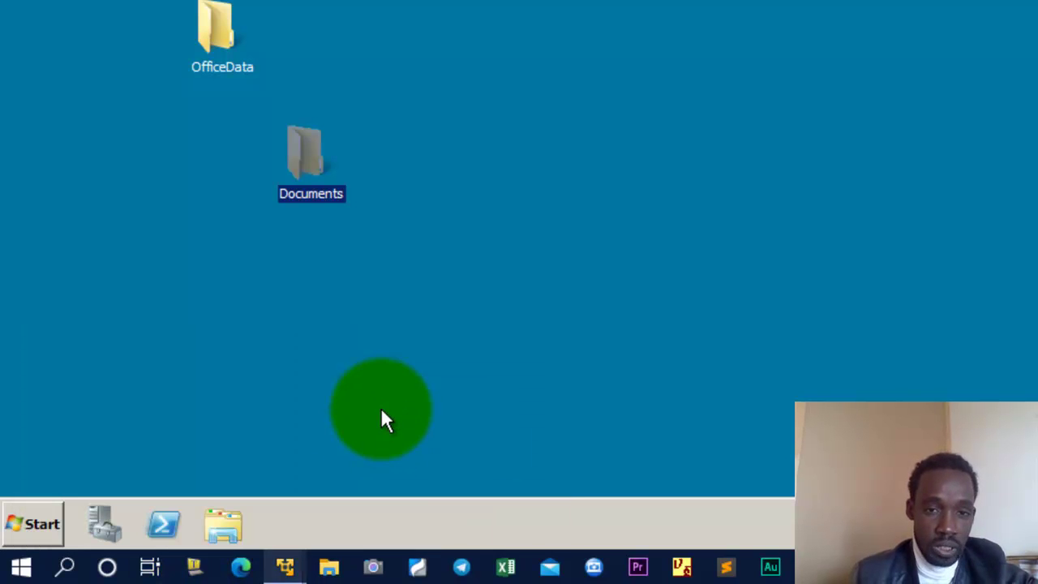
mouse_move(287, 570)
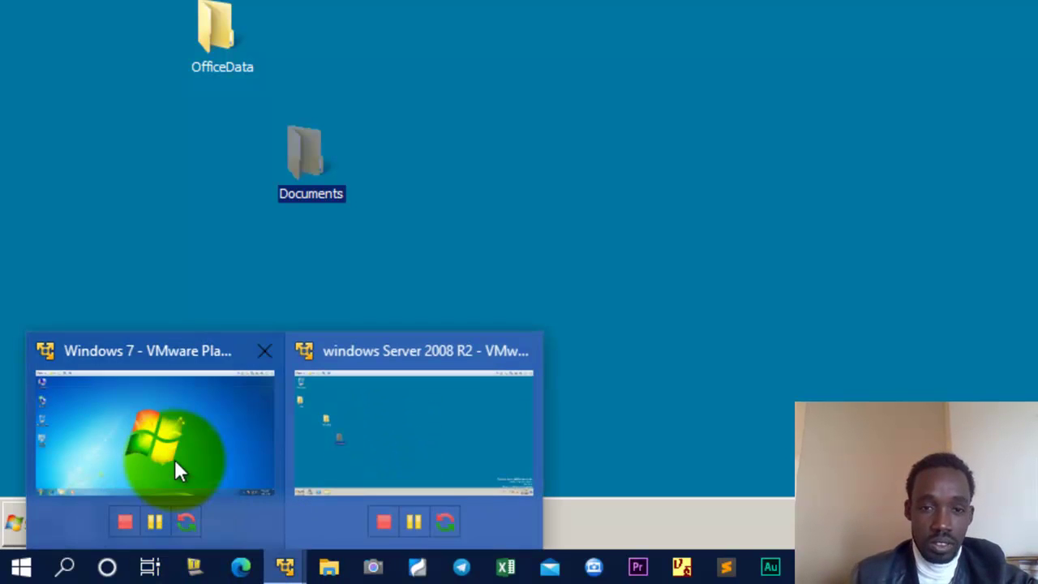
left_click(175, 459)
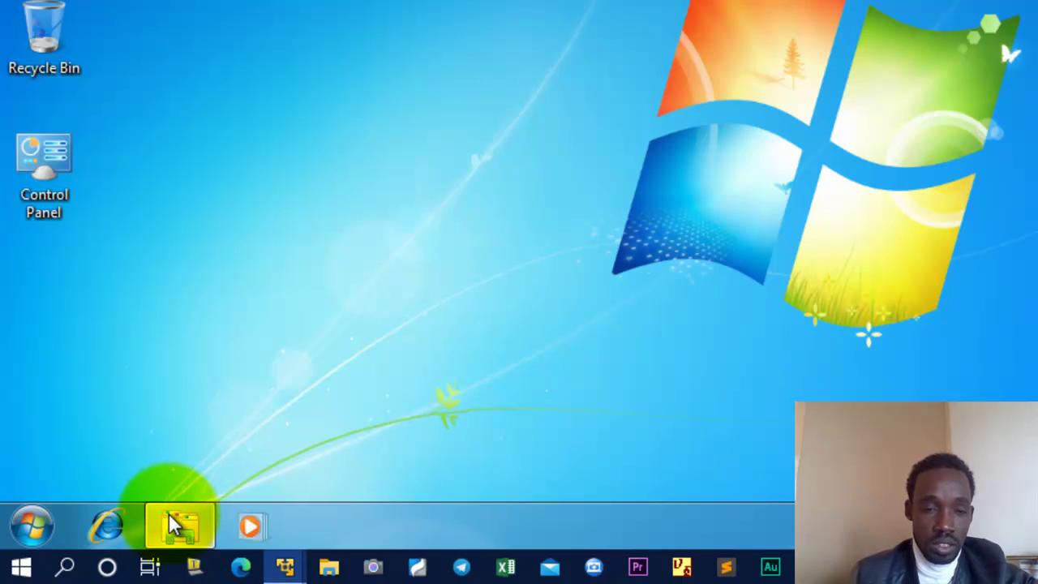
mouse_move(169, 513)
left_click(215, 356)
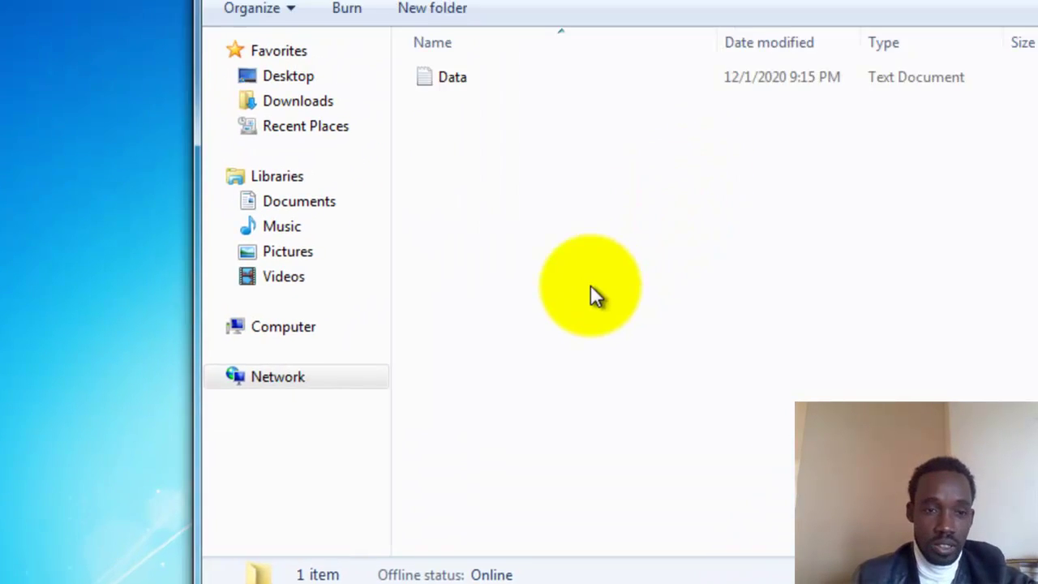
double_click(404, 132)
Step: Add the line "i have added some content to the file" in Notepad
double_click(360, 197)
left_click(352, 182)
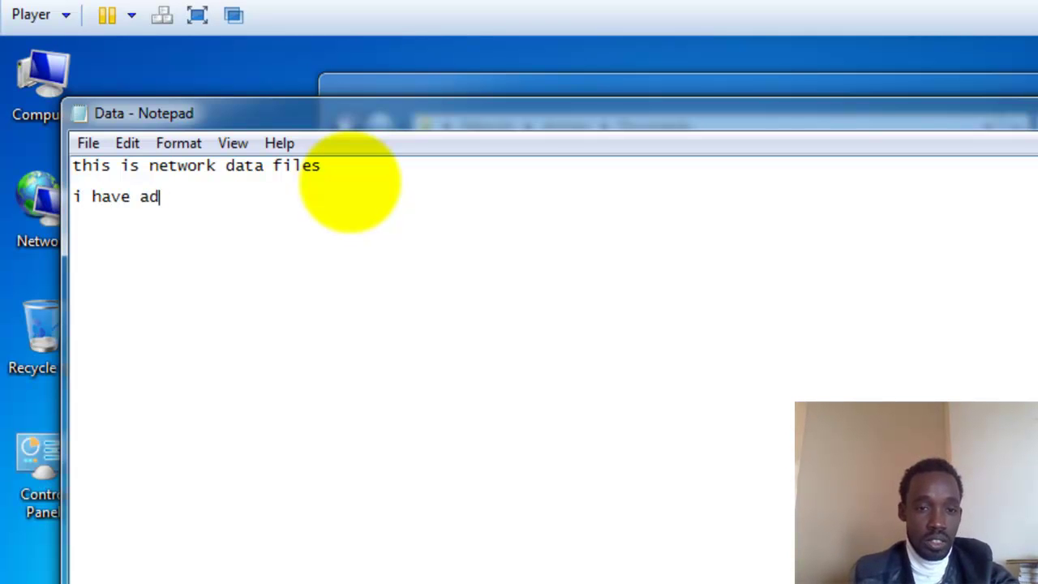
type("content o")
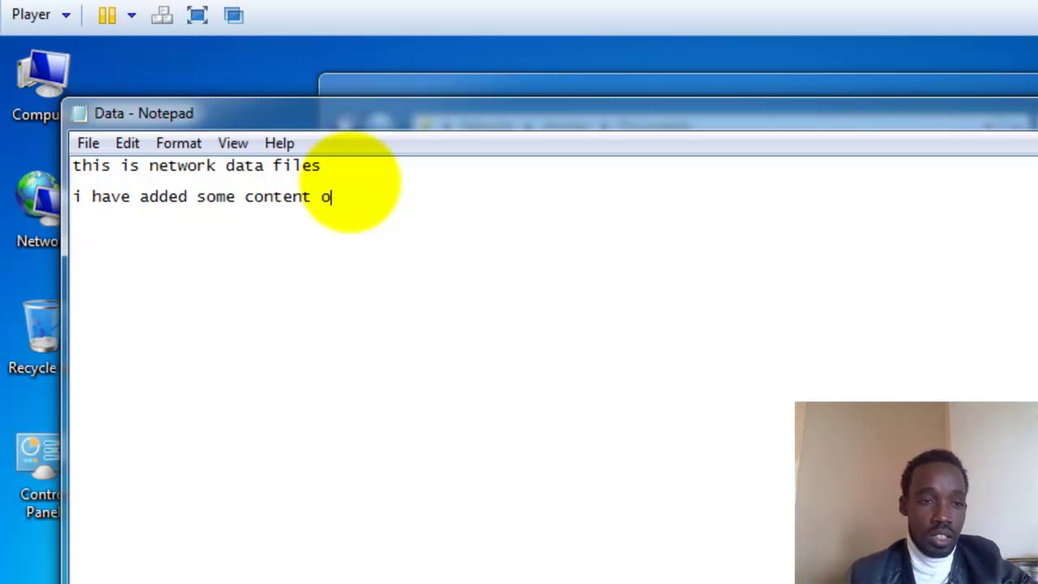
key("BackSpace")
type("to the ifel")
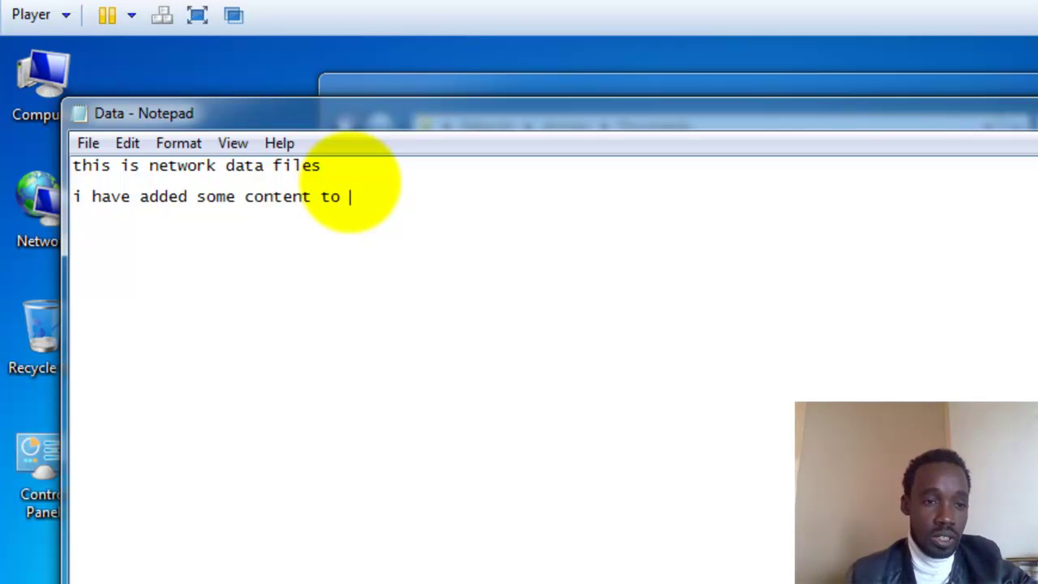
key("BackSpace")
key("BackSpace")
key("BackSpace")
key("BackSpace")
type("file")
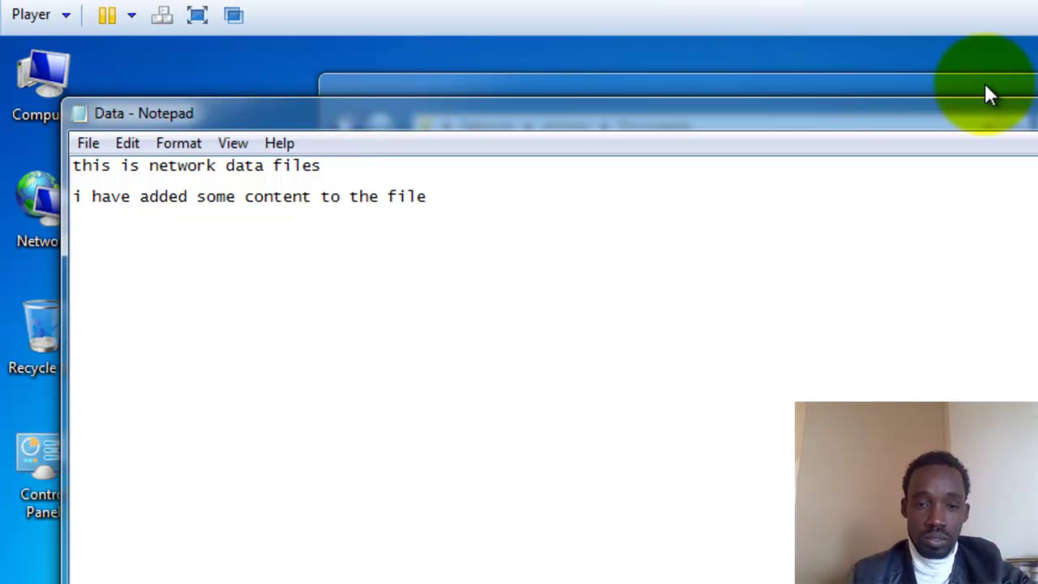
Step: Save Data, close Notepad, and reopen the file to confirm the saved text
left_click(88, 143)
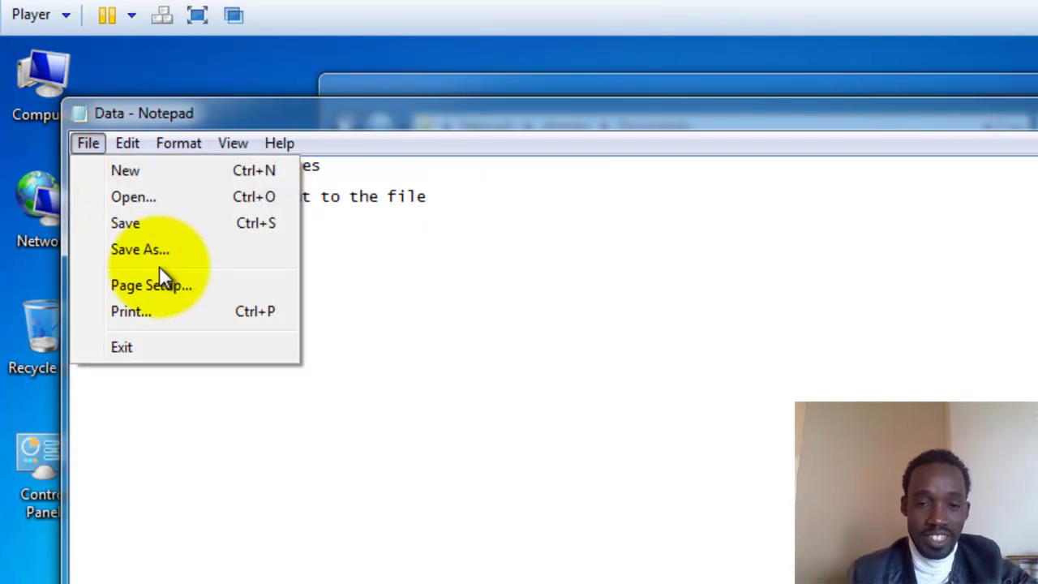
left_click(126, 223)
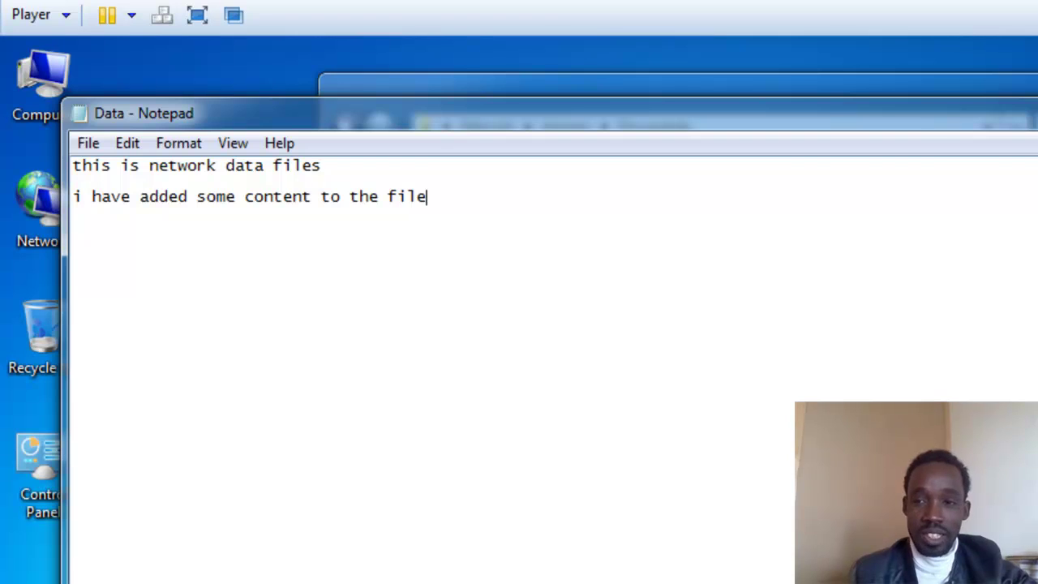
key("alt+F4")
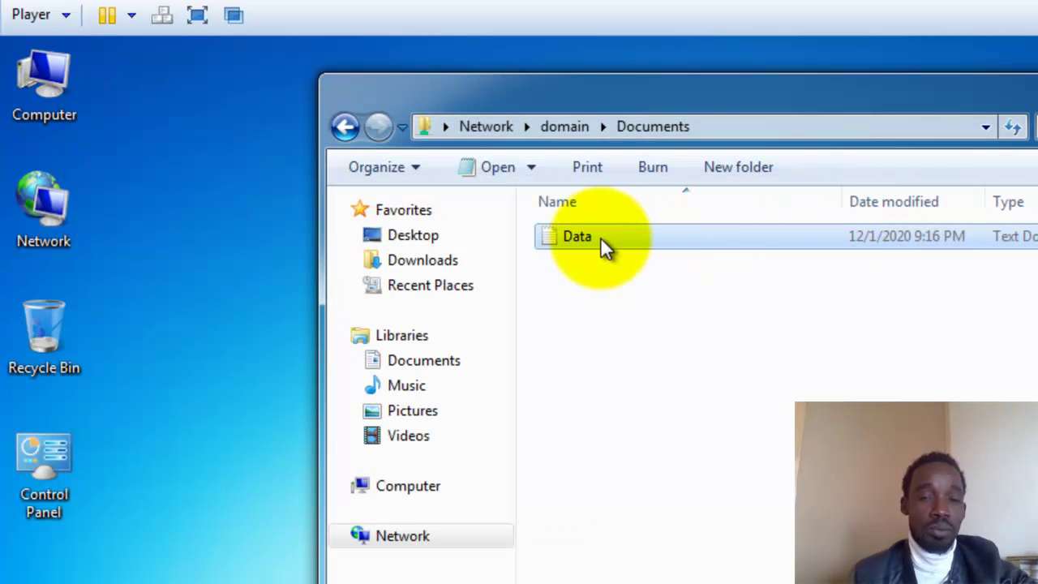
double_click(600, 237)
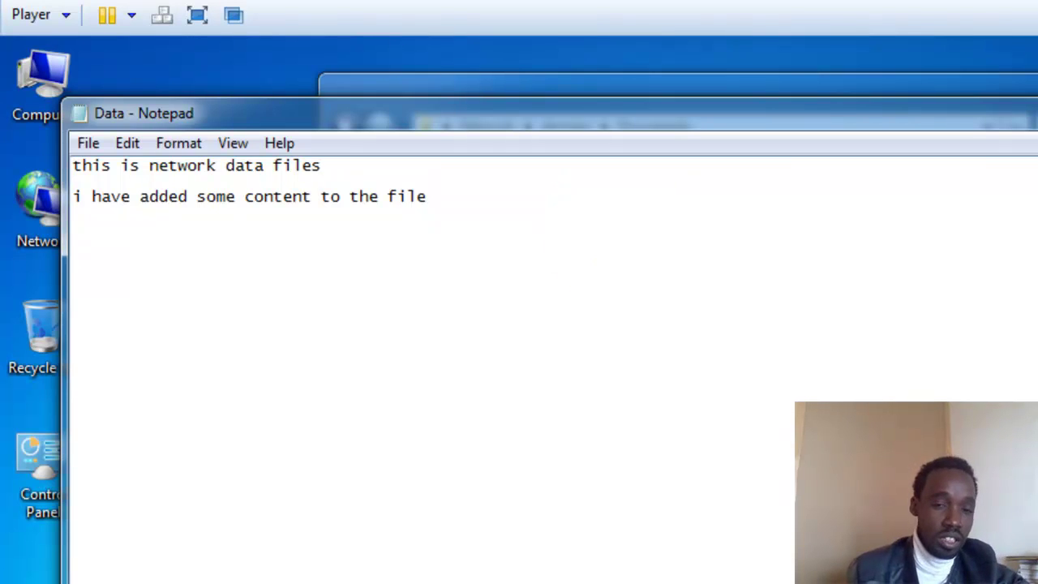
key("alt+F4")
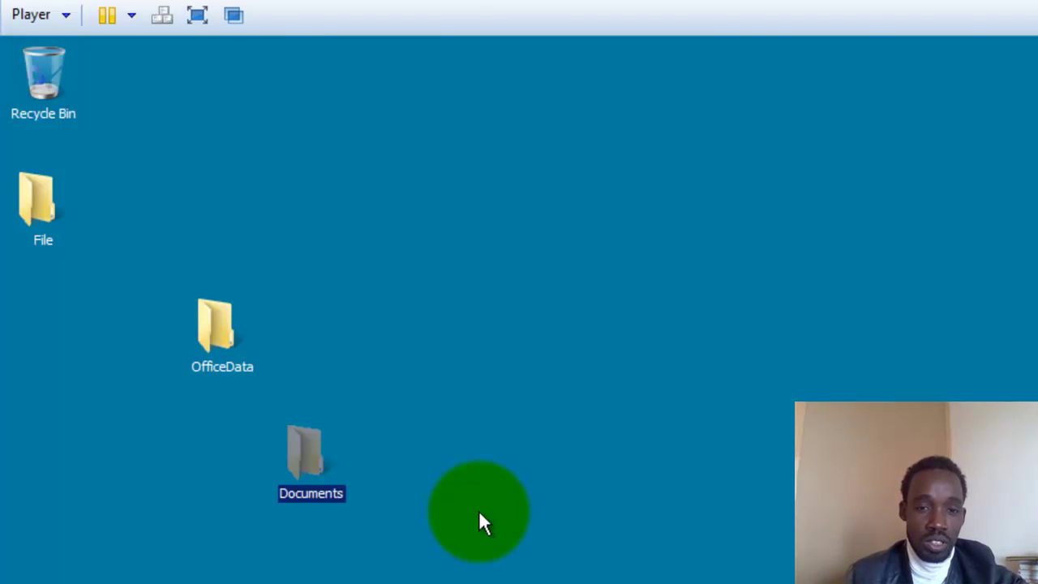
left_click(478, 510)
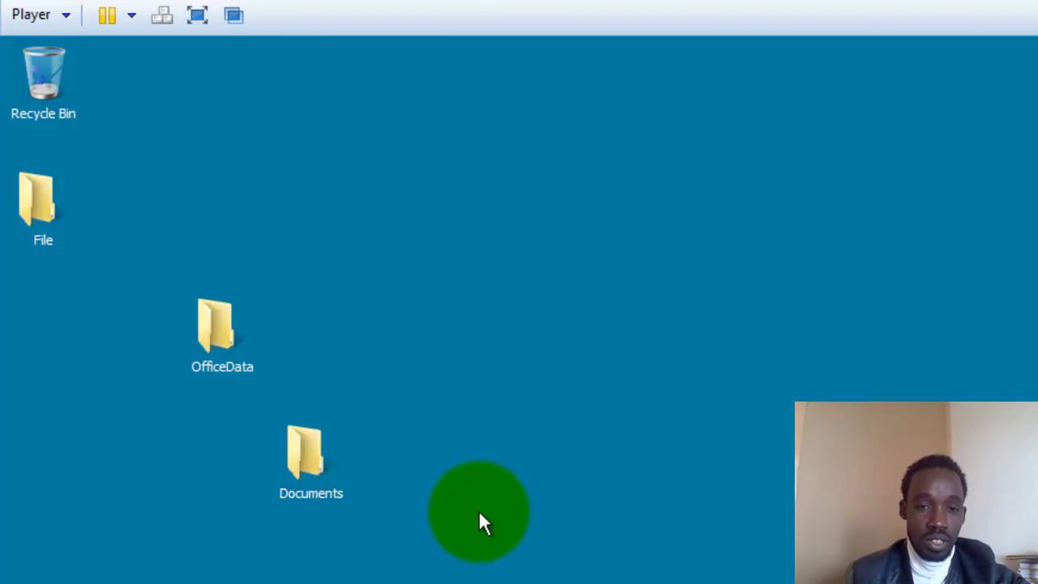
double_click(303, 443)
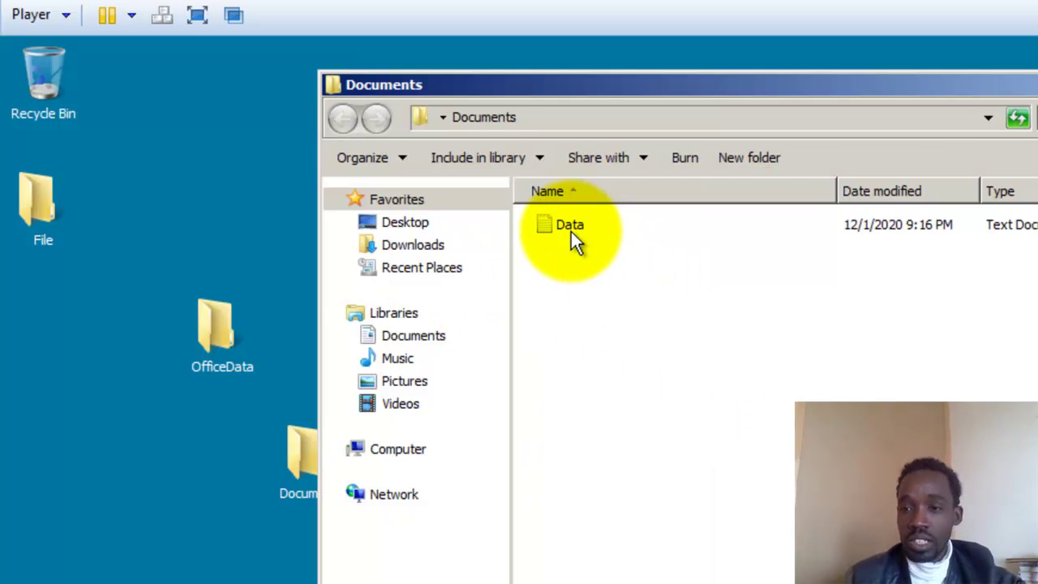
double_click(571, 231)
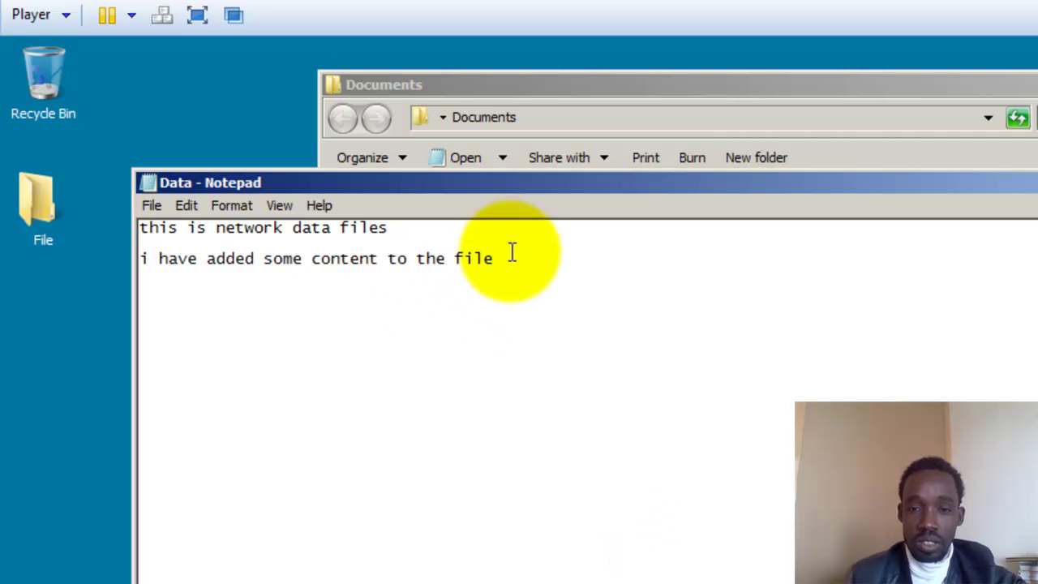
left_click_drag(507, 258, 139, 256)
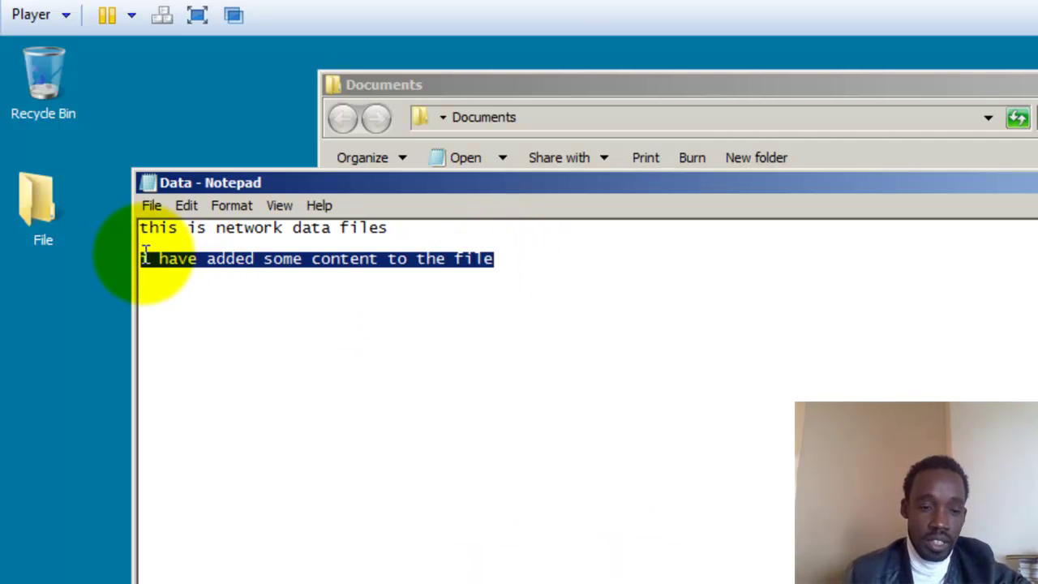
left_click(593, 333)
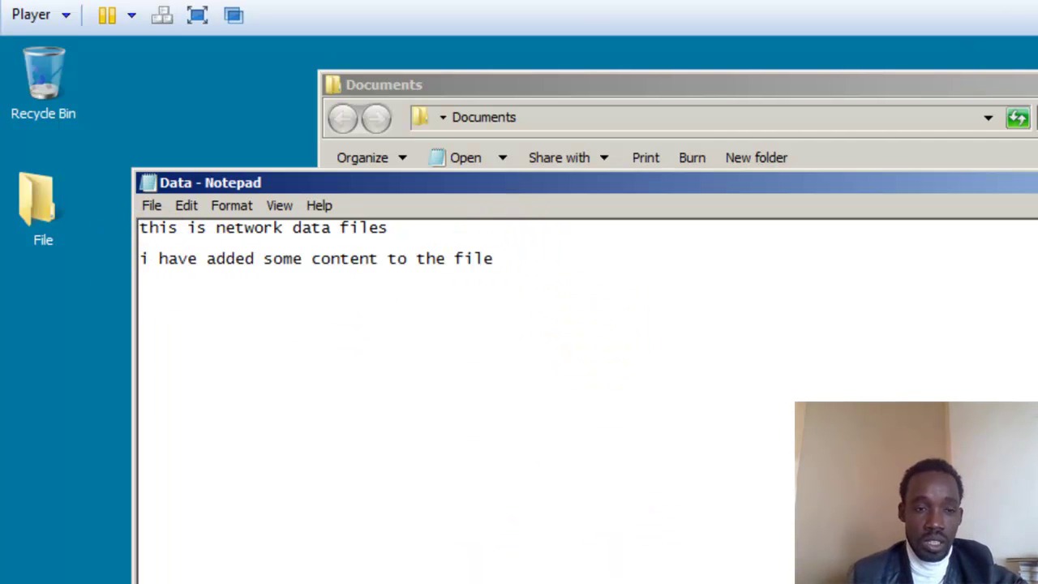
key("alt+F4")
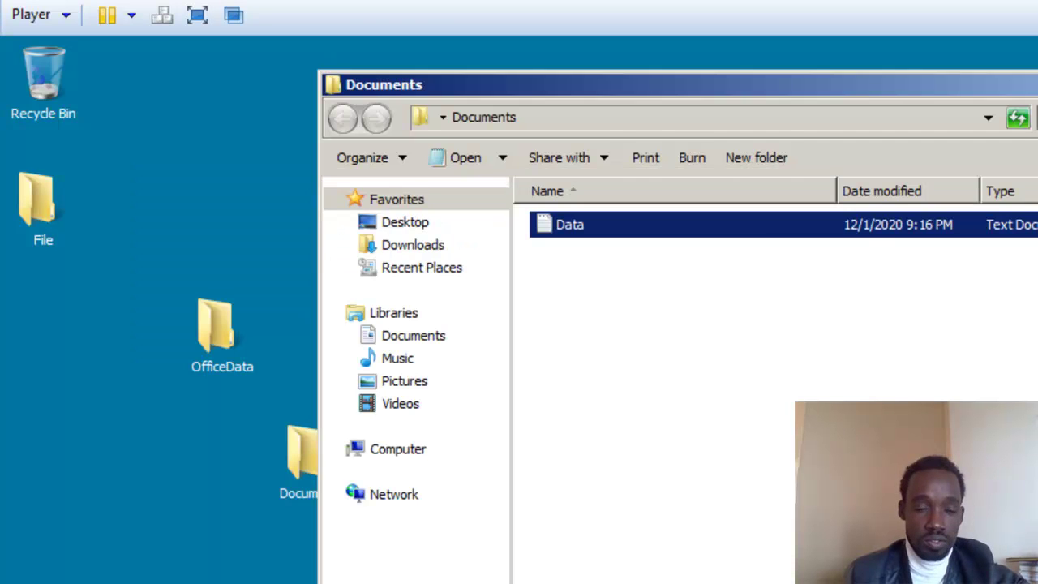
key("alt+F4")
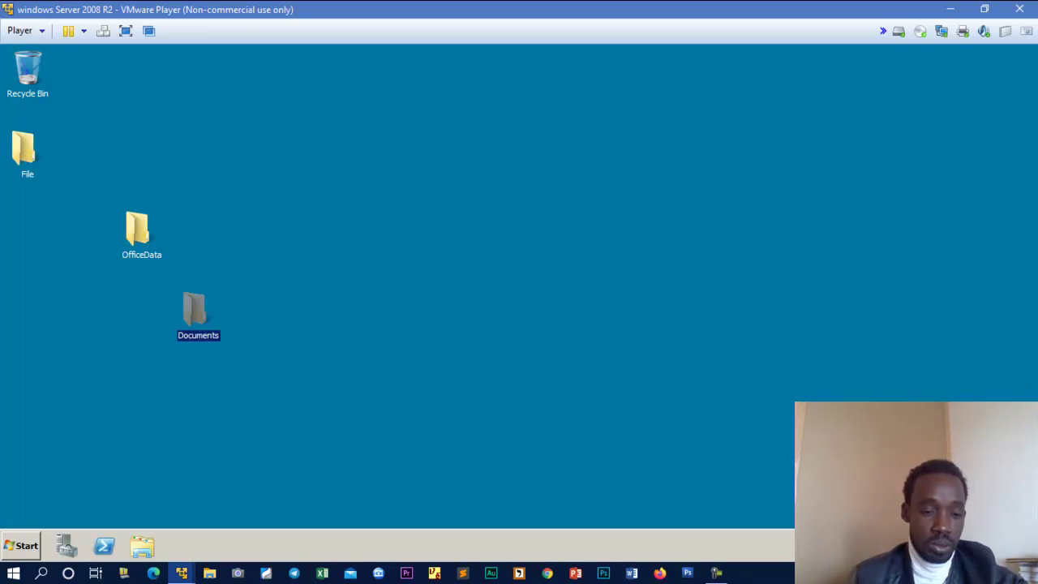
Step: Switch from the Windows Server machine to the Windows 7 client VM
key("Escape")
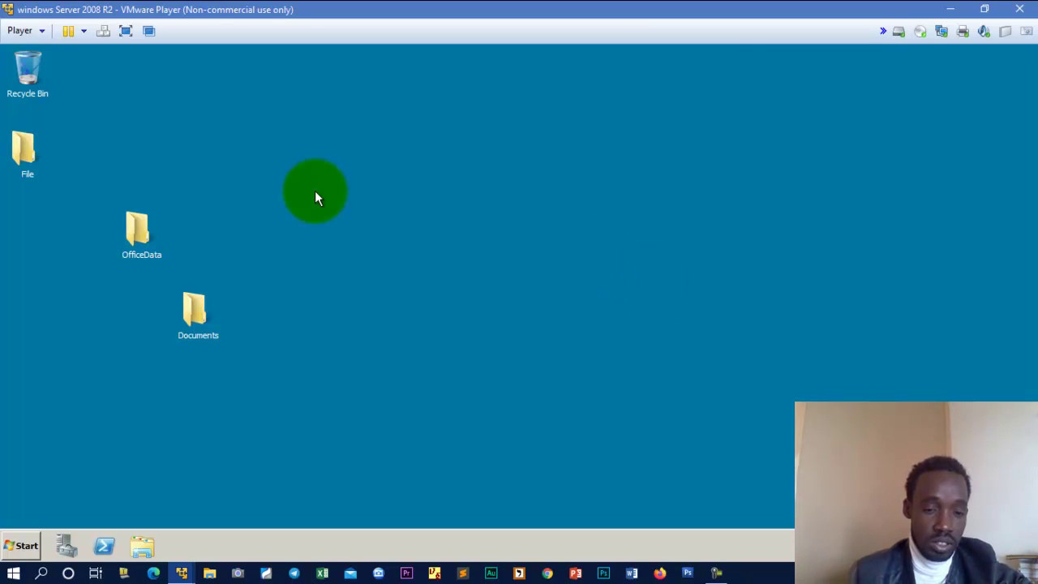
left_click(20, 546)
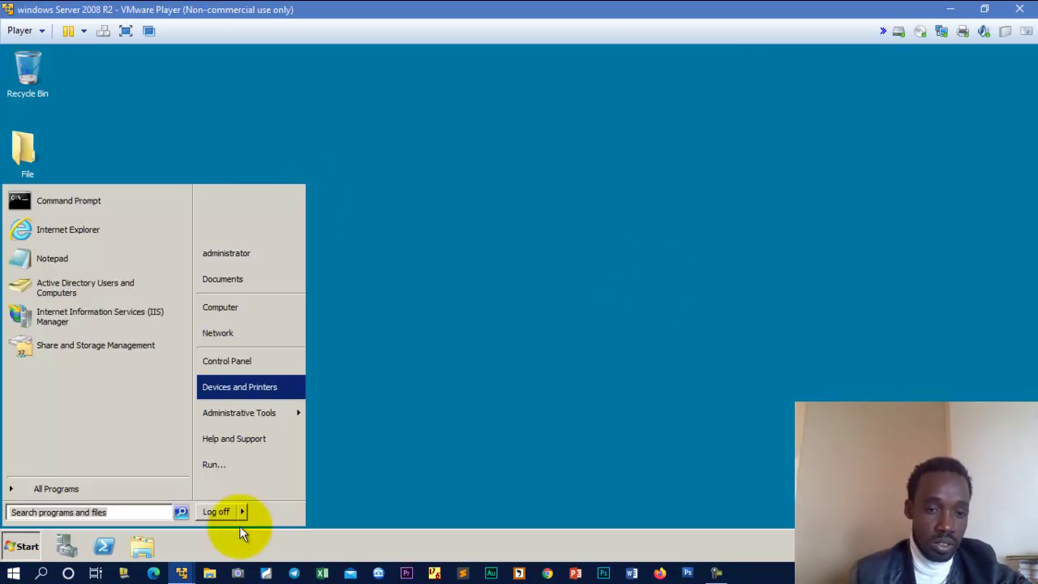
left_click(183, 575)
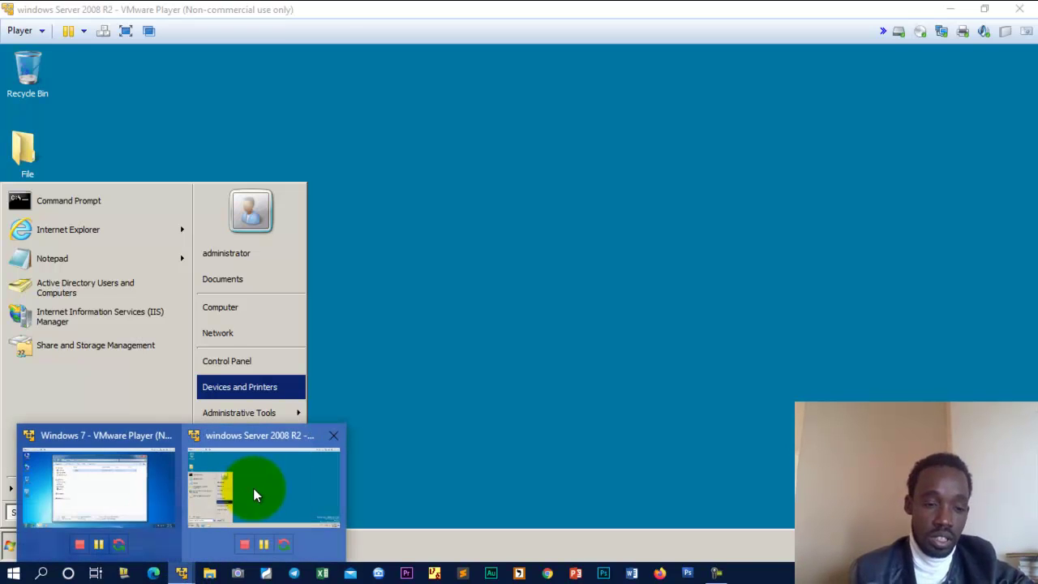
left_click(253, 488)
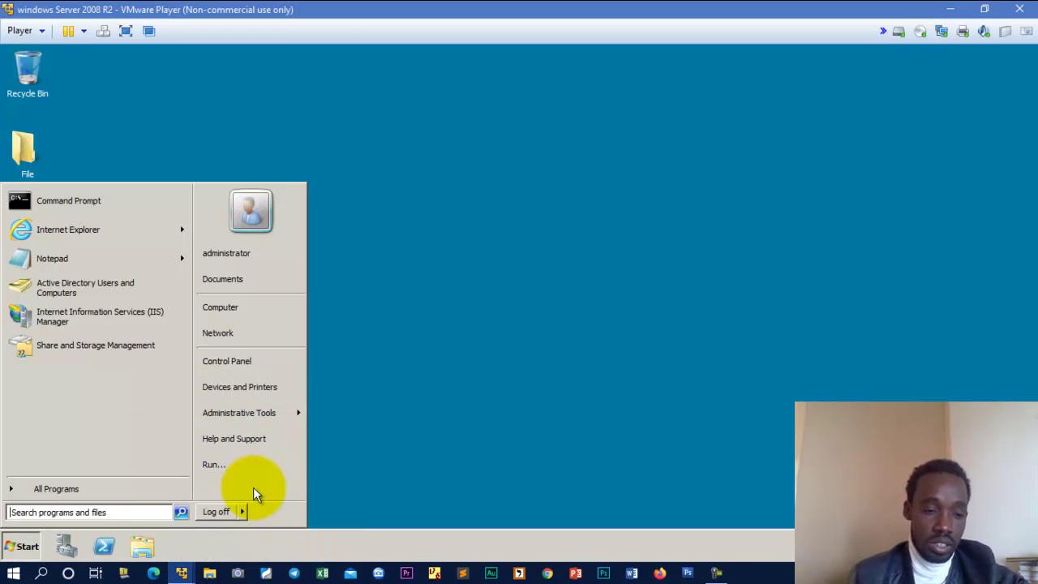
left_click(180, 574)
left_click(85, 492)
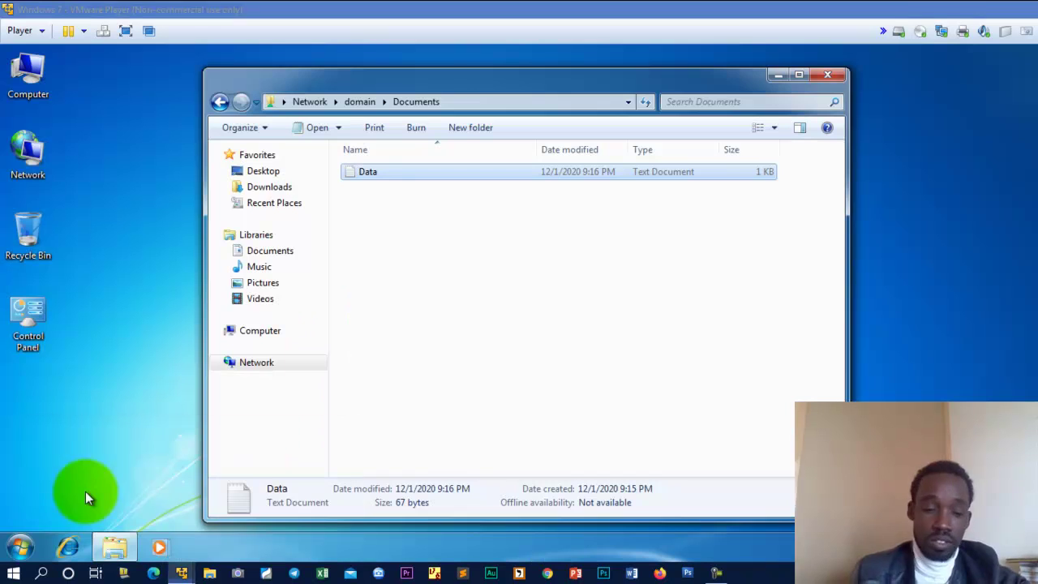
Step: Close the shared Documents window and dismiss a \\domain Start search, leaving the desktop
left_click(822, 79)
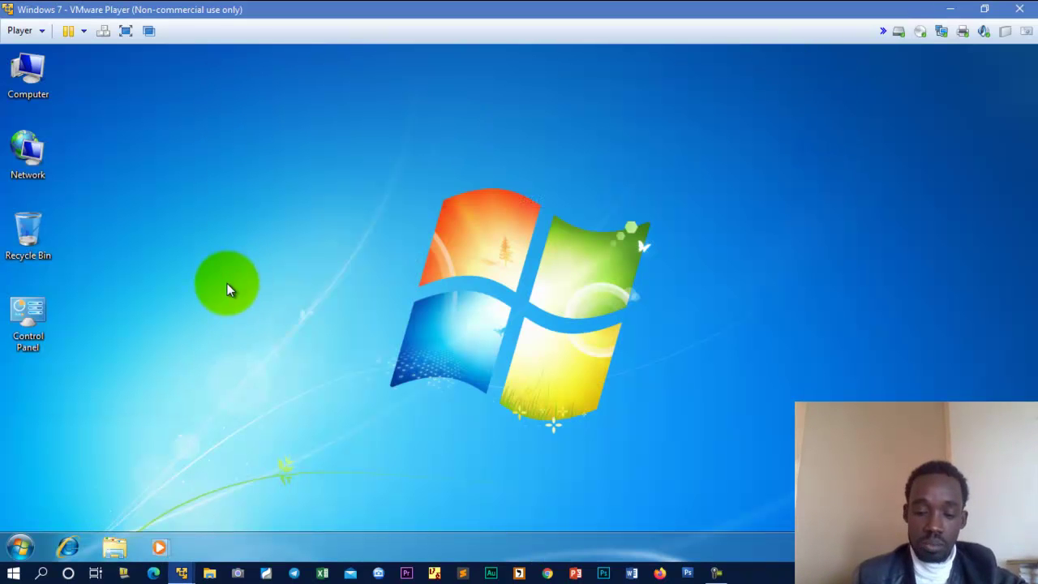
left_click(20, 560)
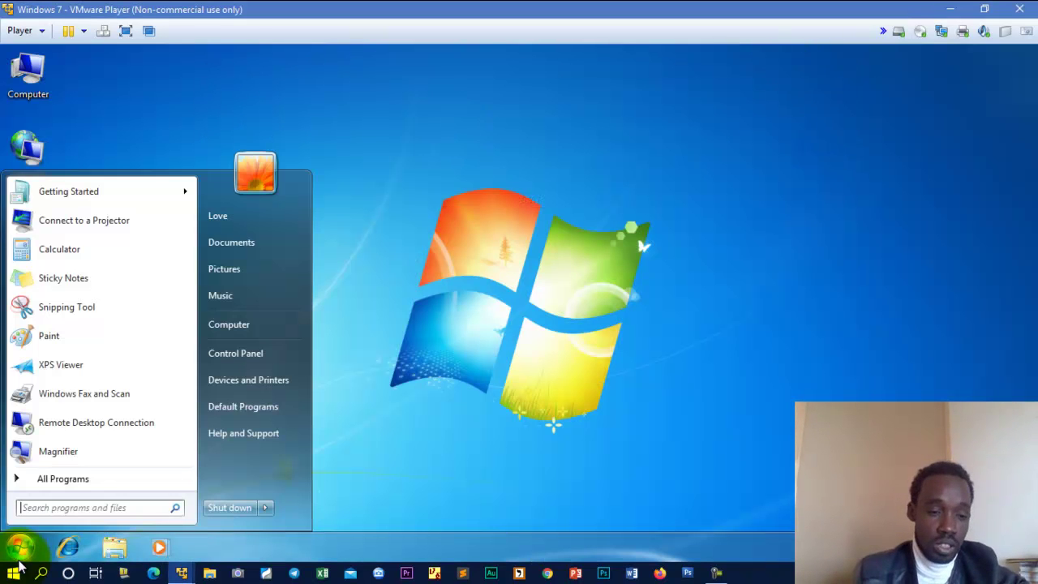
type("\\\\19")
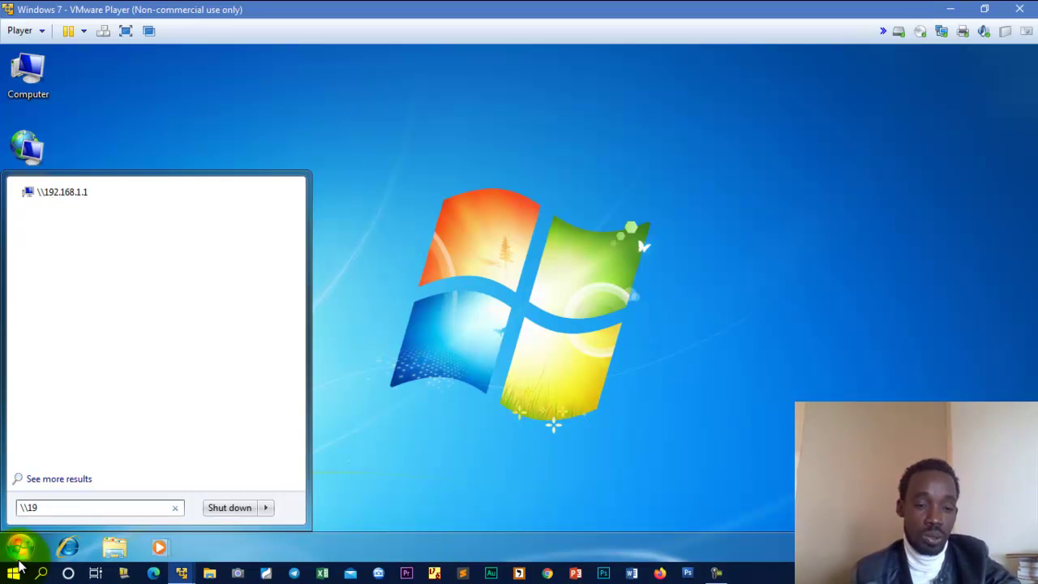
key("BackSpace")
key("BackSpace")
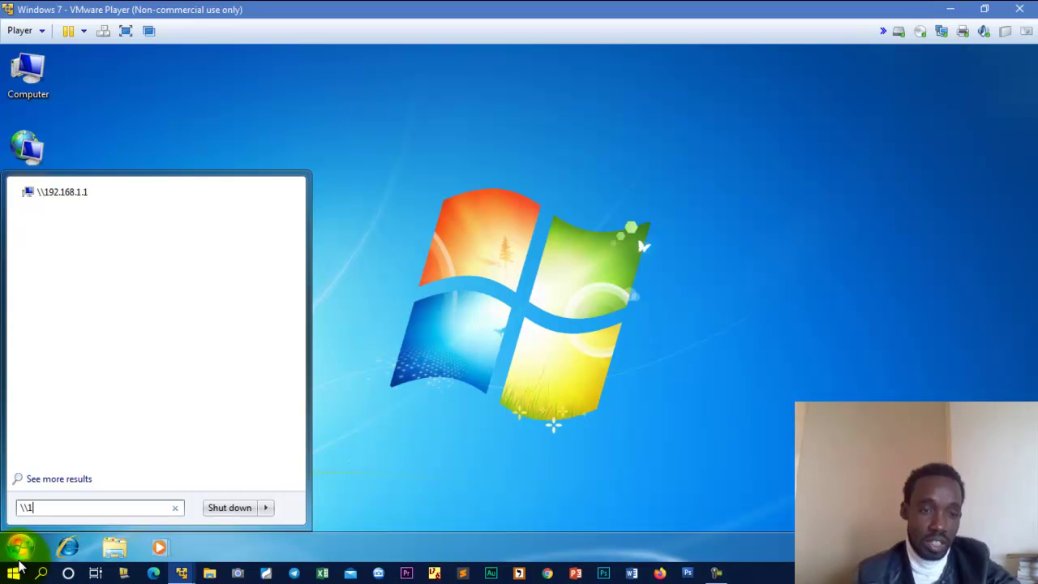
type("domain")
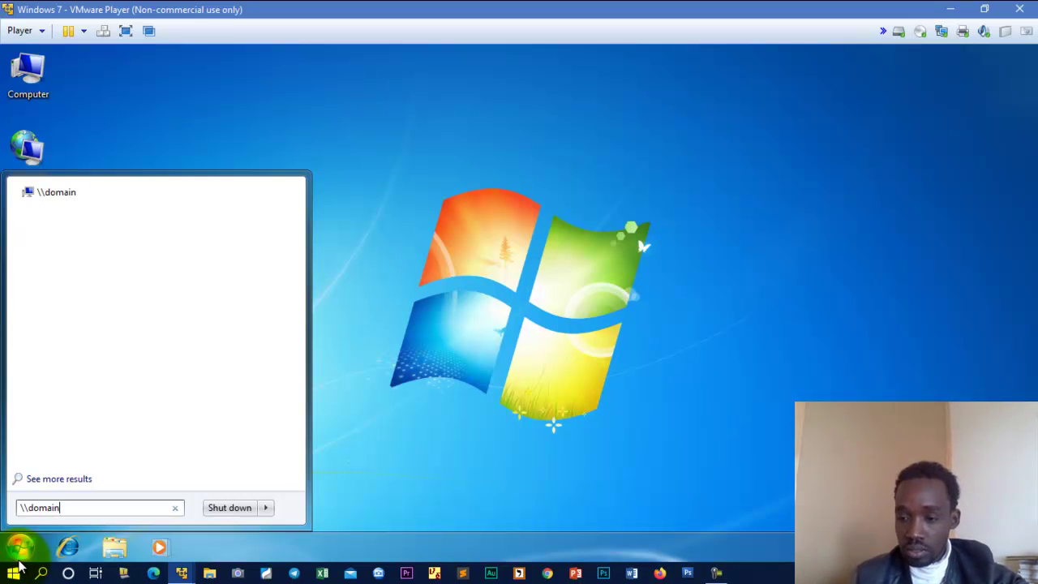
left_click(20, 545)
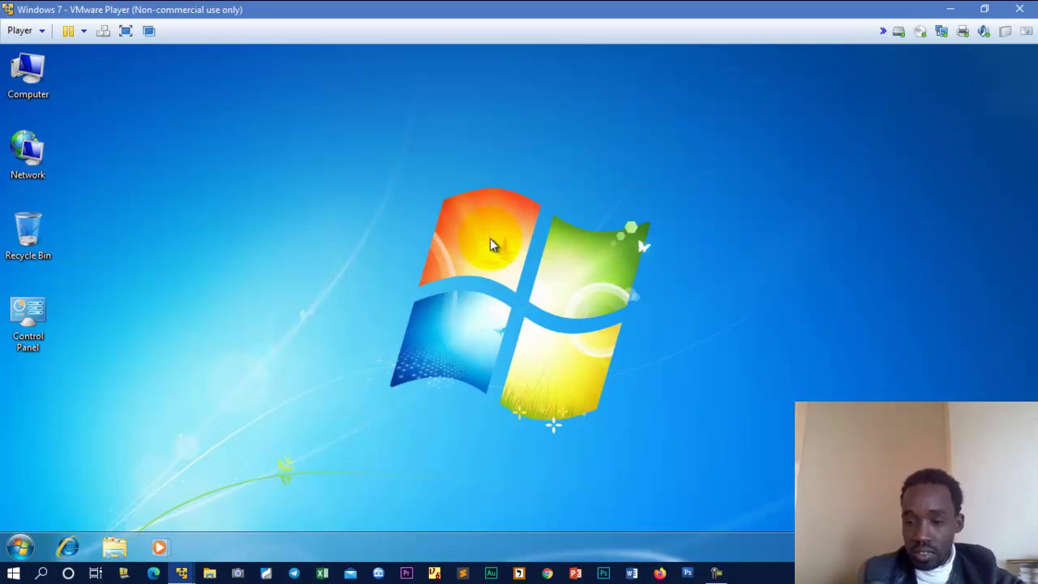
left_click(717, 573)
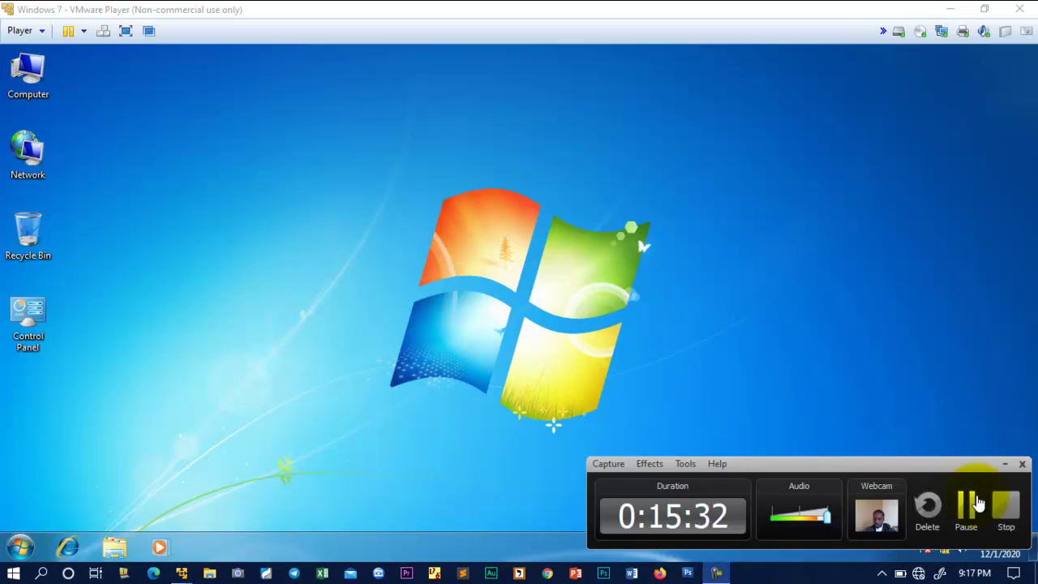